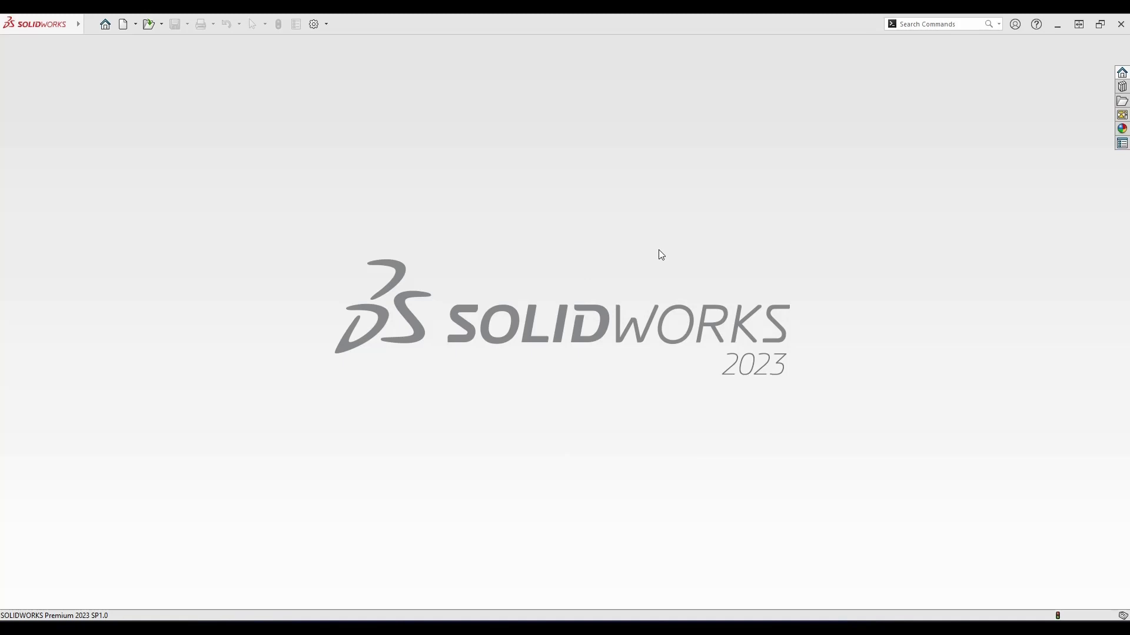
# Step: Examine the two reference drawings in Windows Photo Viewer, then switch back to SOLIDWORKS
pyautogui.click(614, 610)
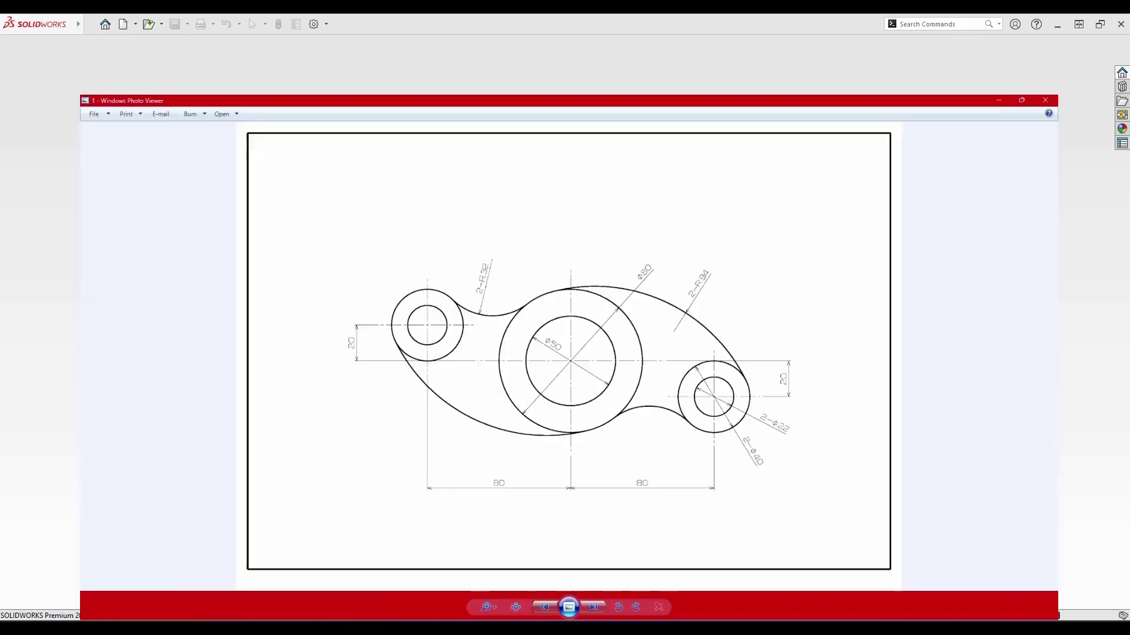
pyautogui.click(587, 603)
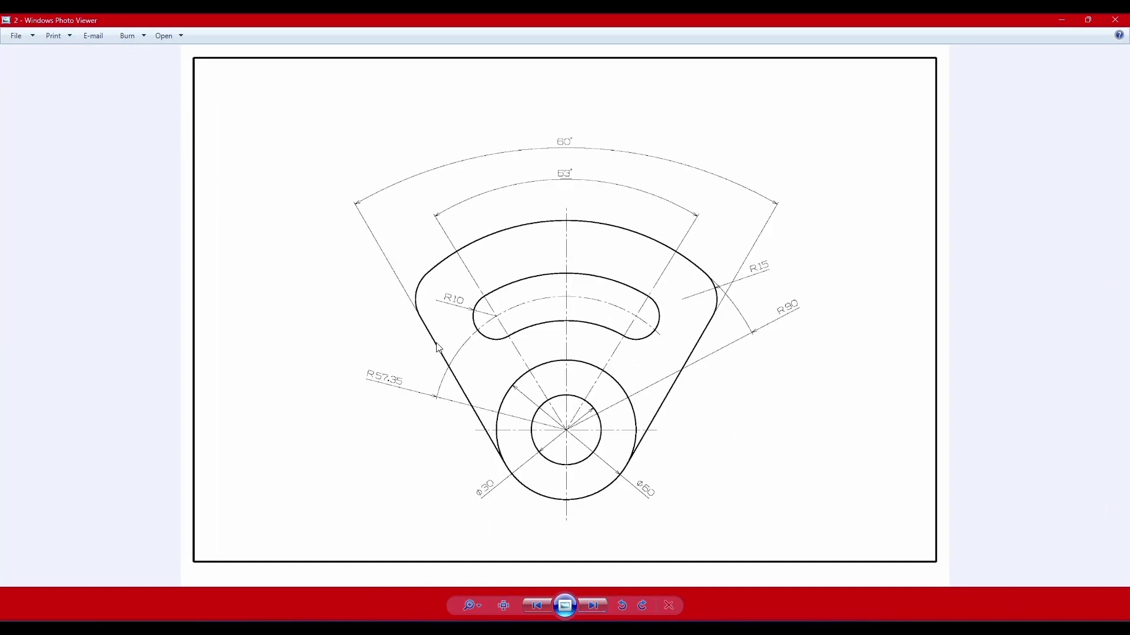
pyautogui.scroll(1, 619, 369)
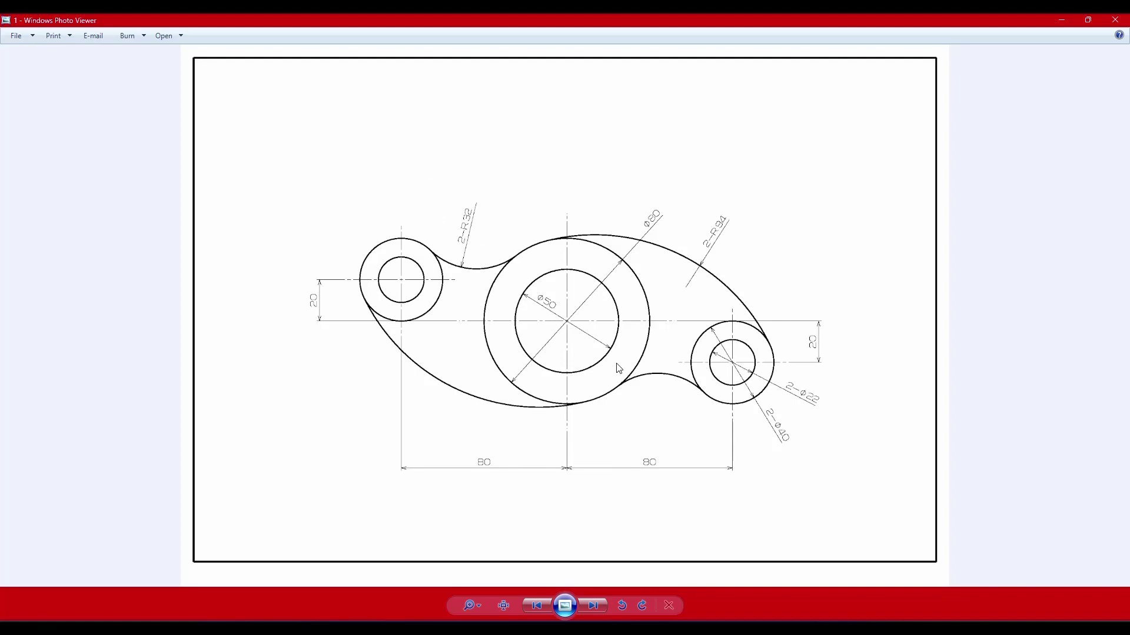
pyautogui.click(558, 612)
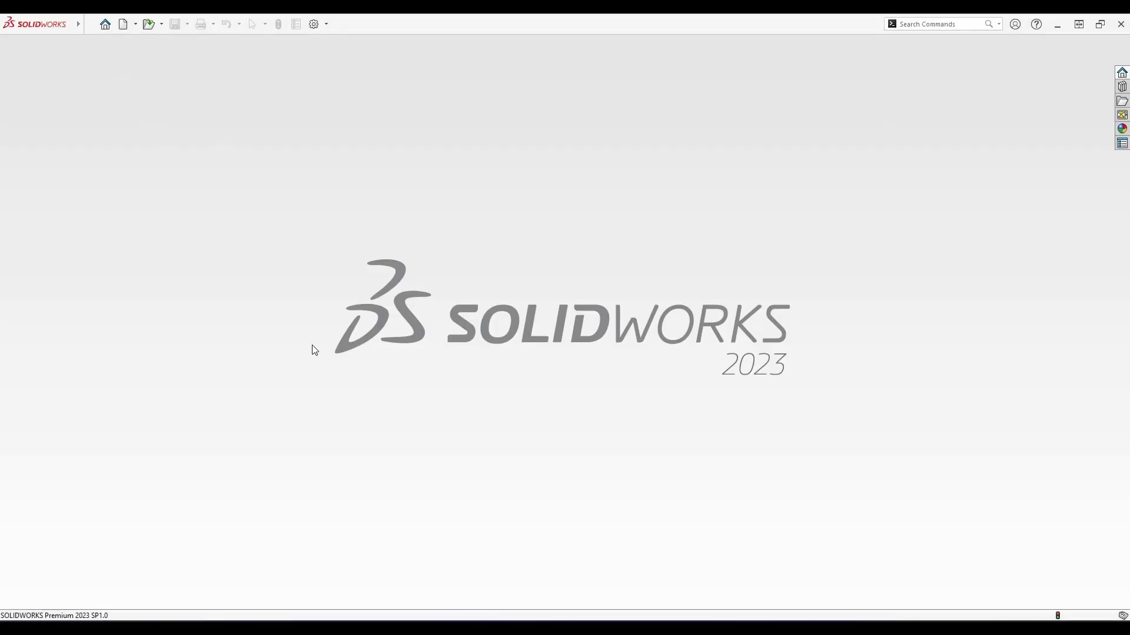
# Step: Create a new part document and set its unit system to MMGS (millimeter, gram, second)
pyautogui.click(123, 24)
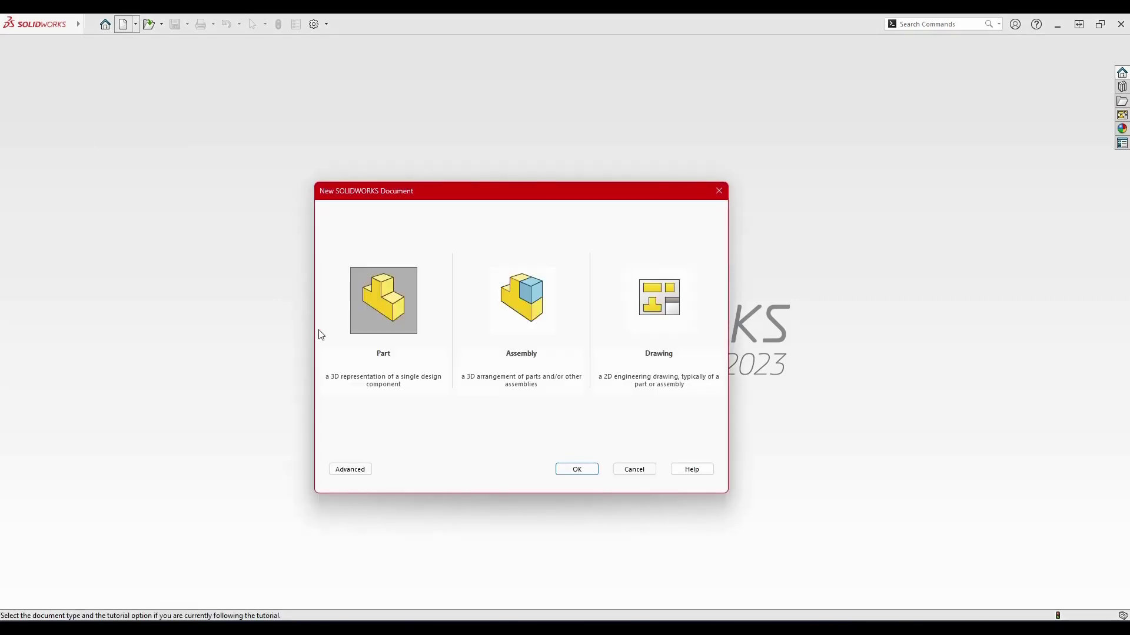
pyautogui.click(576, 469)
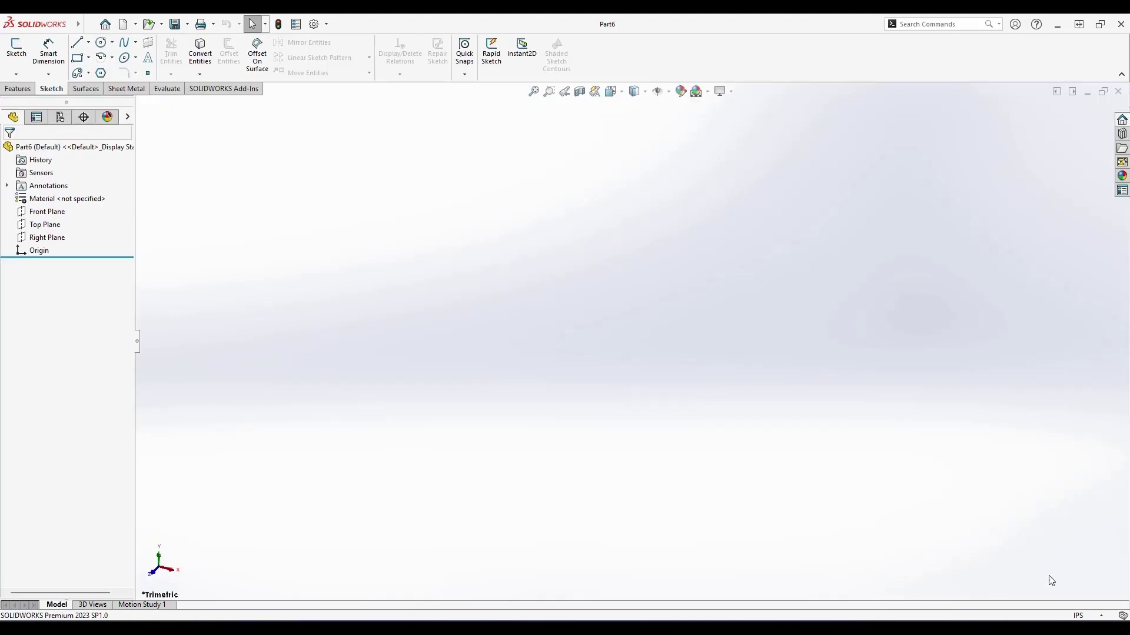
pyautogui.click(1084, 615)
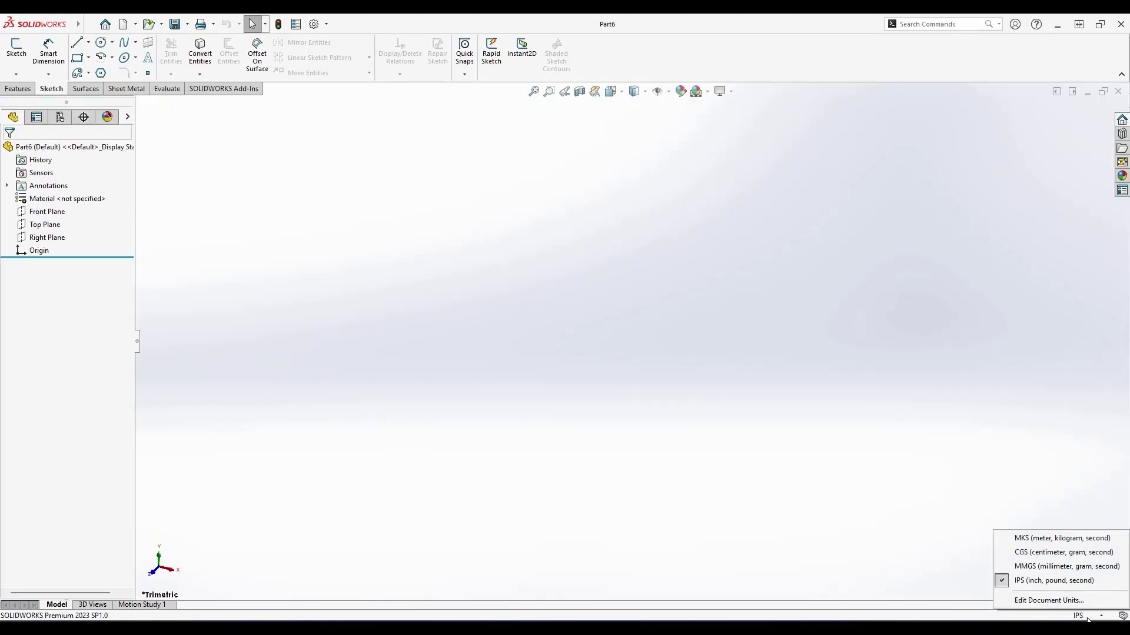
pyautogui.click(1075, 567)
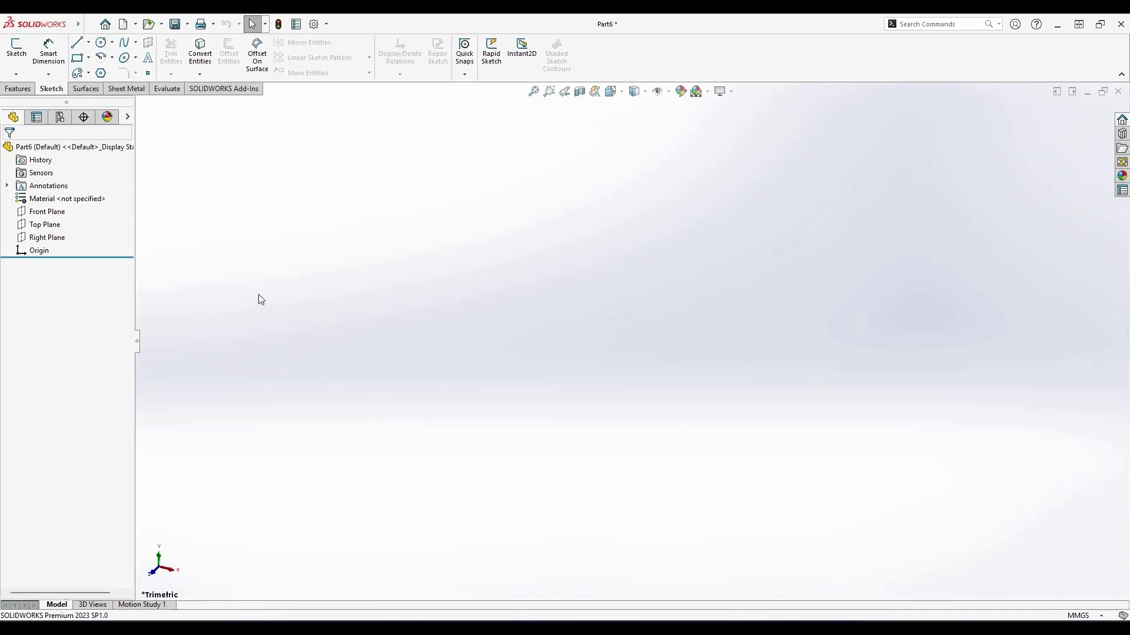
# Step: Open a new sketch on the Front Plane and consult the first reference drawing for the central circle sizes
pyautogui.click(47, 212)
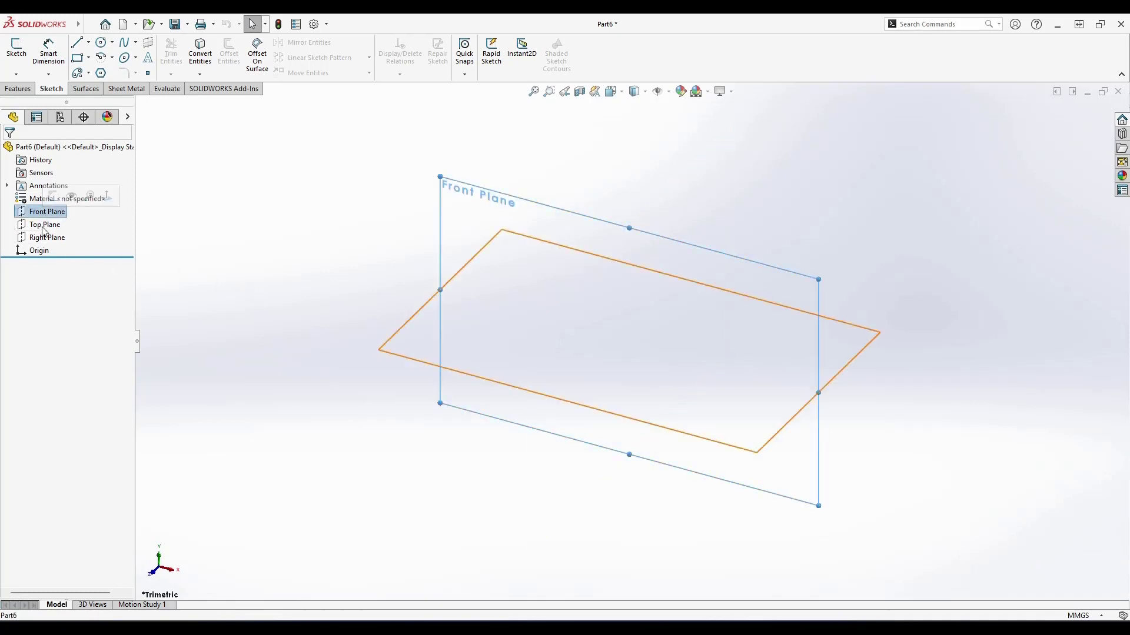
pyautogui.click(17, 53)
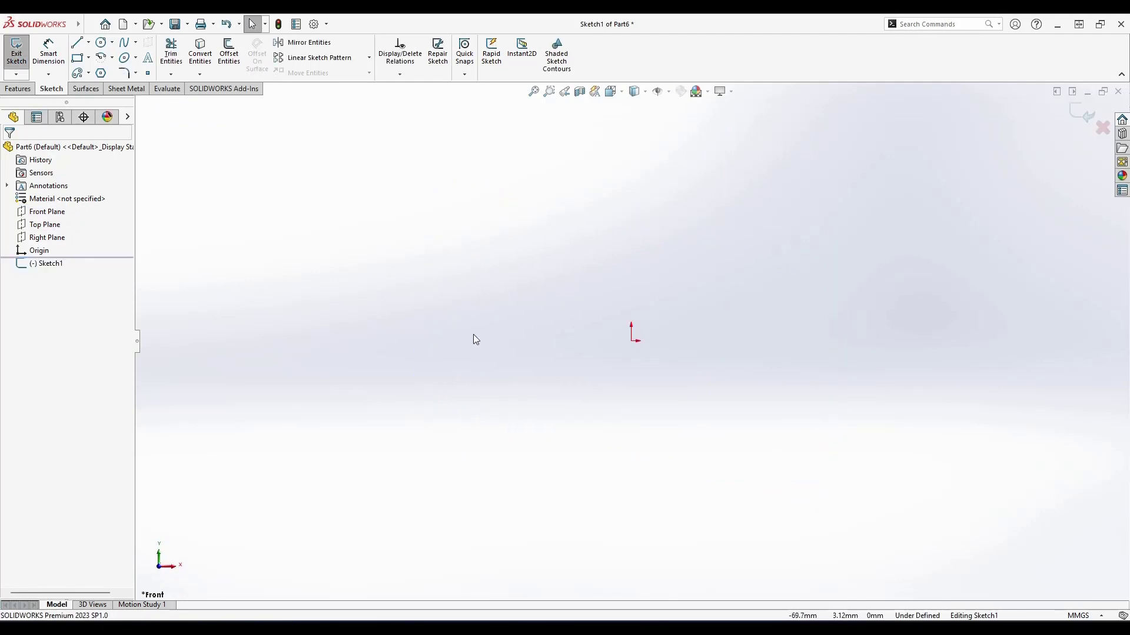
pyautogui.click(606, 628)
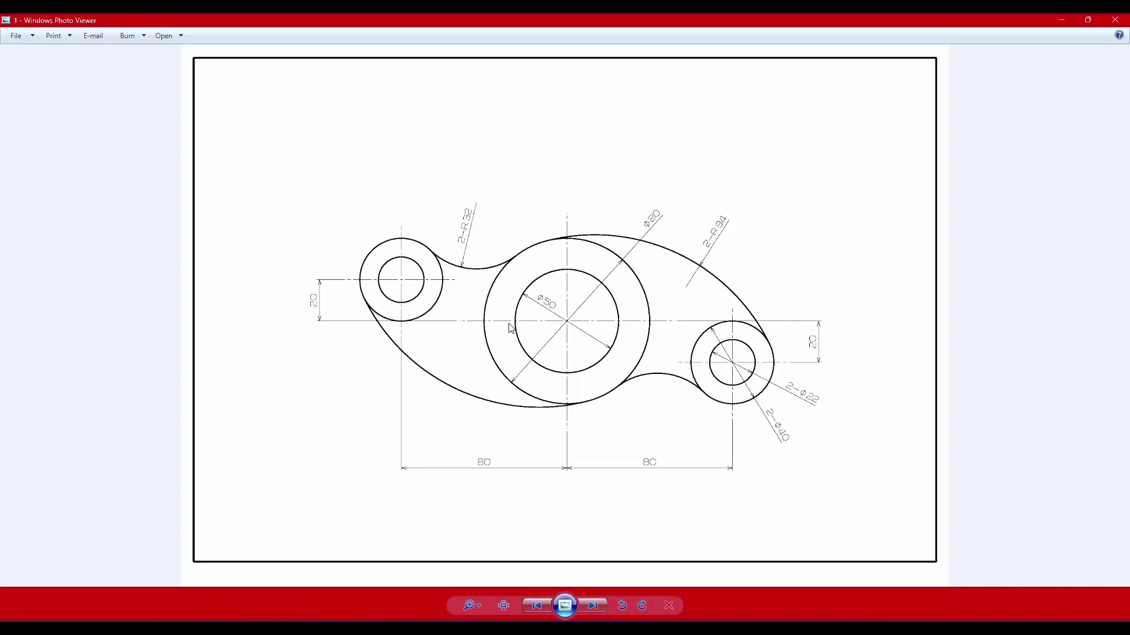
pyautogui.click(562, 607)
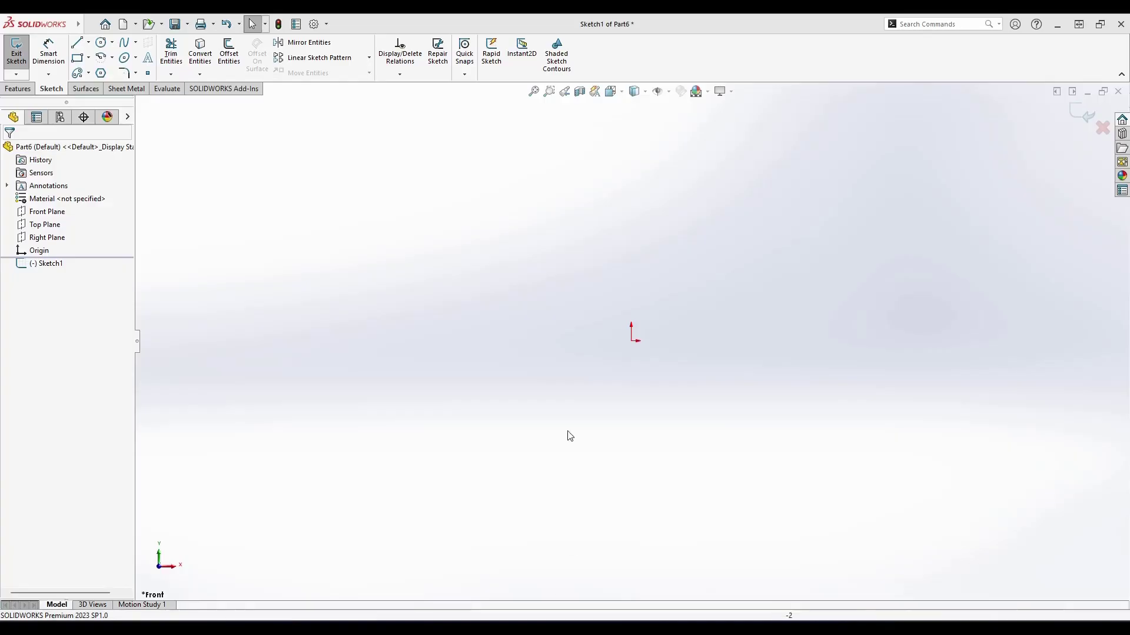
# Step: Sketch two concentric circles centred on the origin, the inner one with a radius of about 33 mm
pyautogui.click(101, 41)
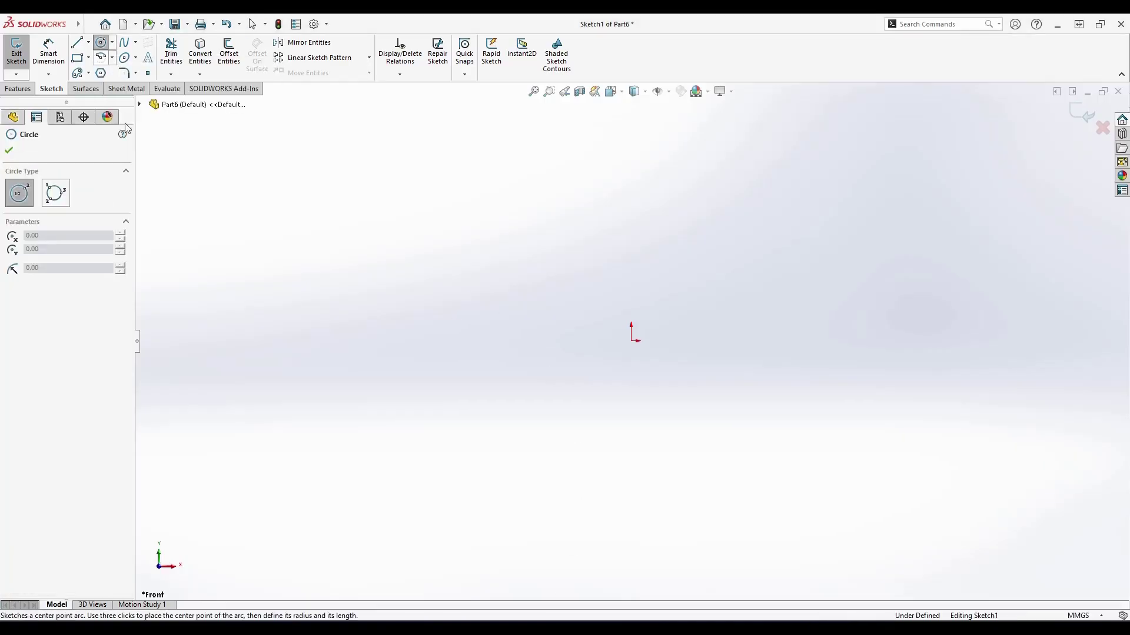
pyautogui.click(631, 341)
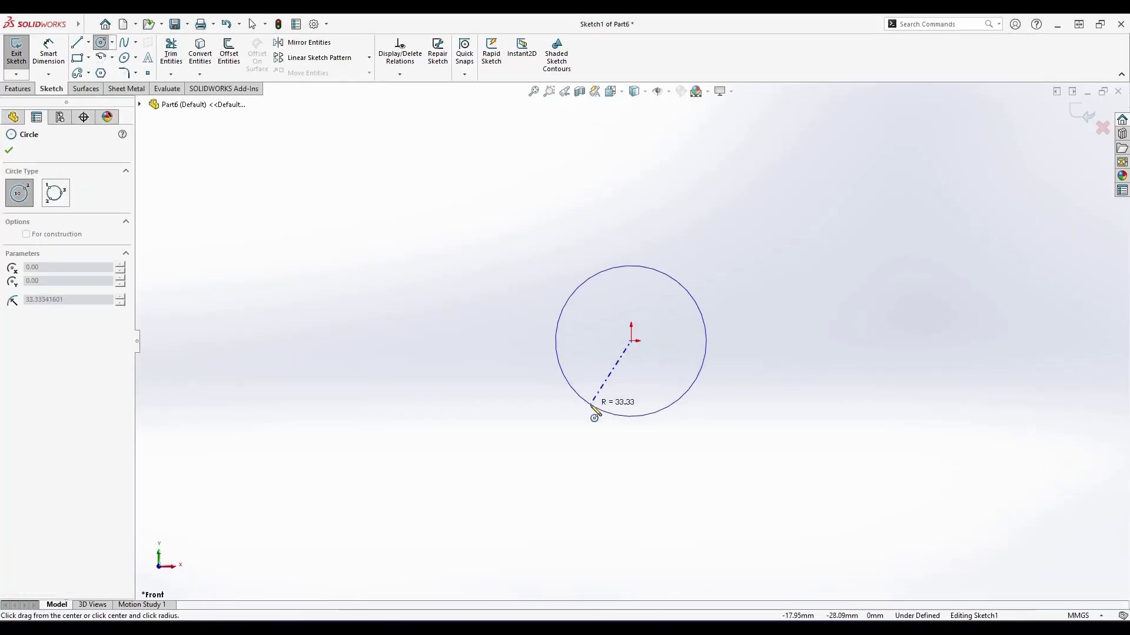
pyautogui.click(593, 407)
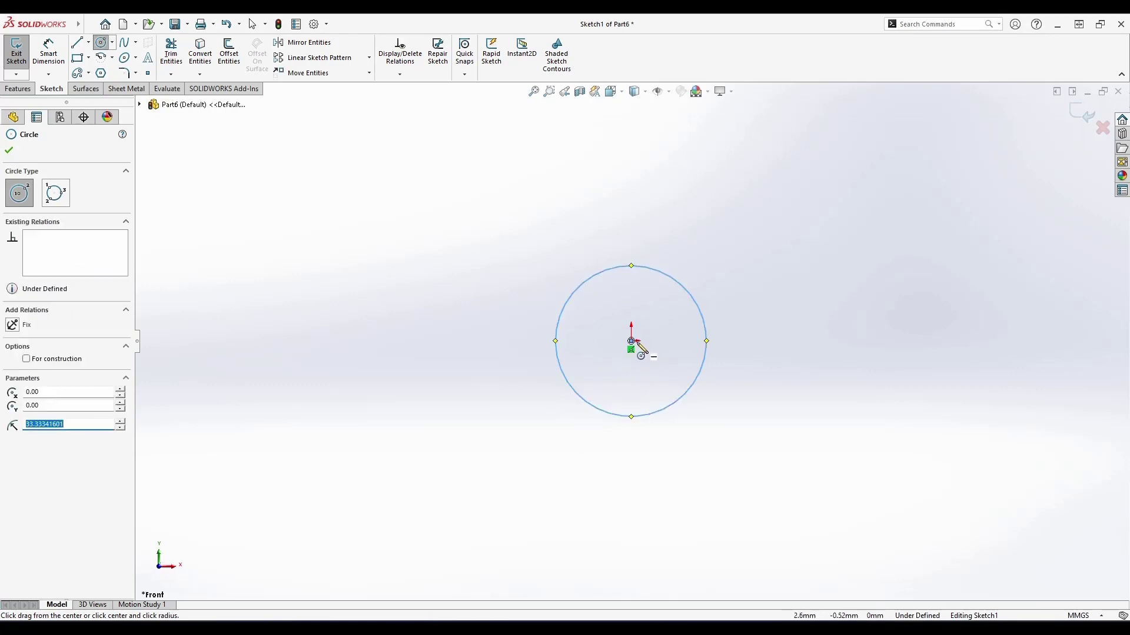
pyautogui.click(631, 341)
pyautogui.click(585, 434)
pyautogui.press('Escape')
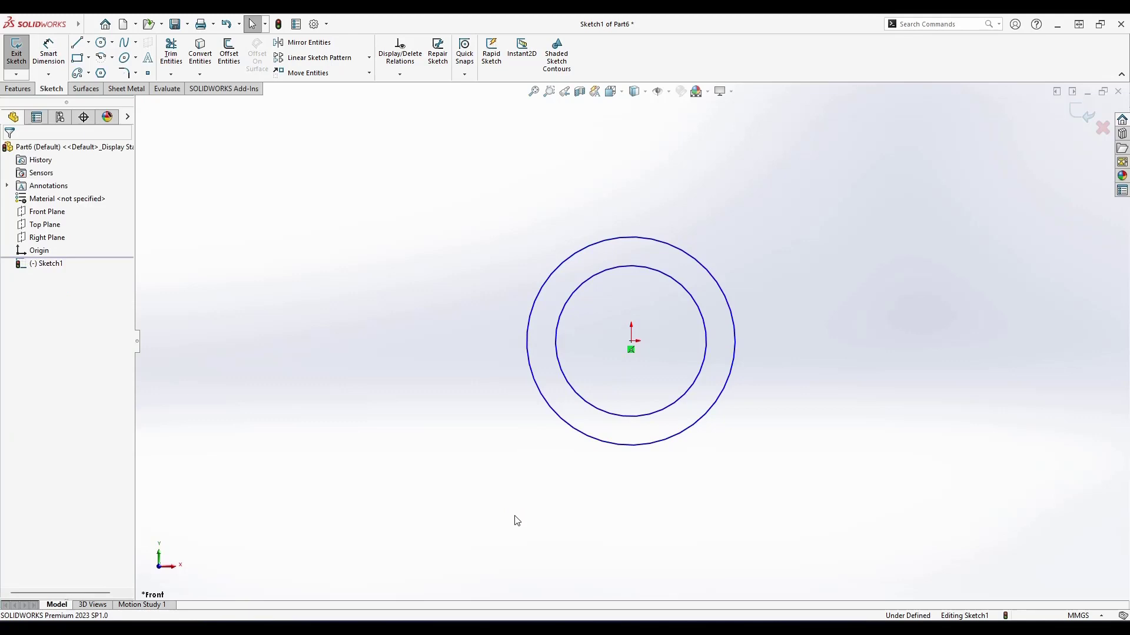
pyautogui.press('d')
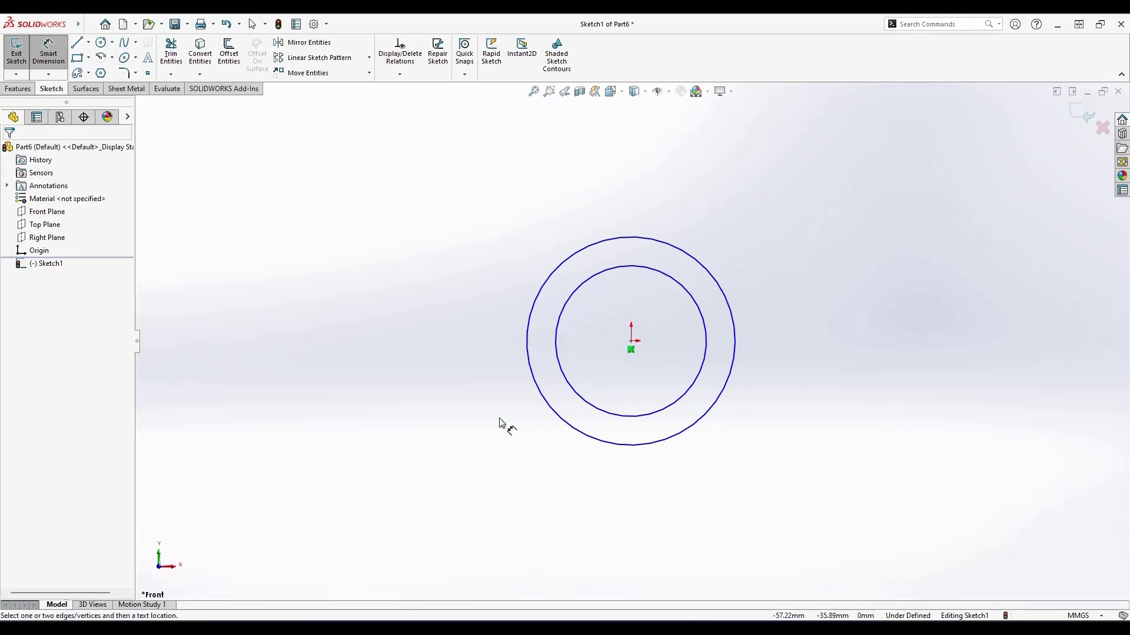
pyautogui.moveTo(353, 295)
pyautogui.mouseDown(button='right')
pyautogui.moveTo(341, 289)
pyautogui.moveTo(358, 327)
pyautogui.moveTo(382, 281)
pyautogui.moveTo(356, 294)
pyautogui.mouseUp(button='right')
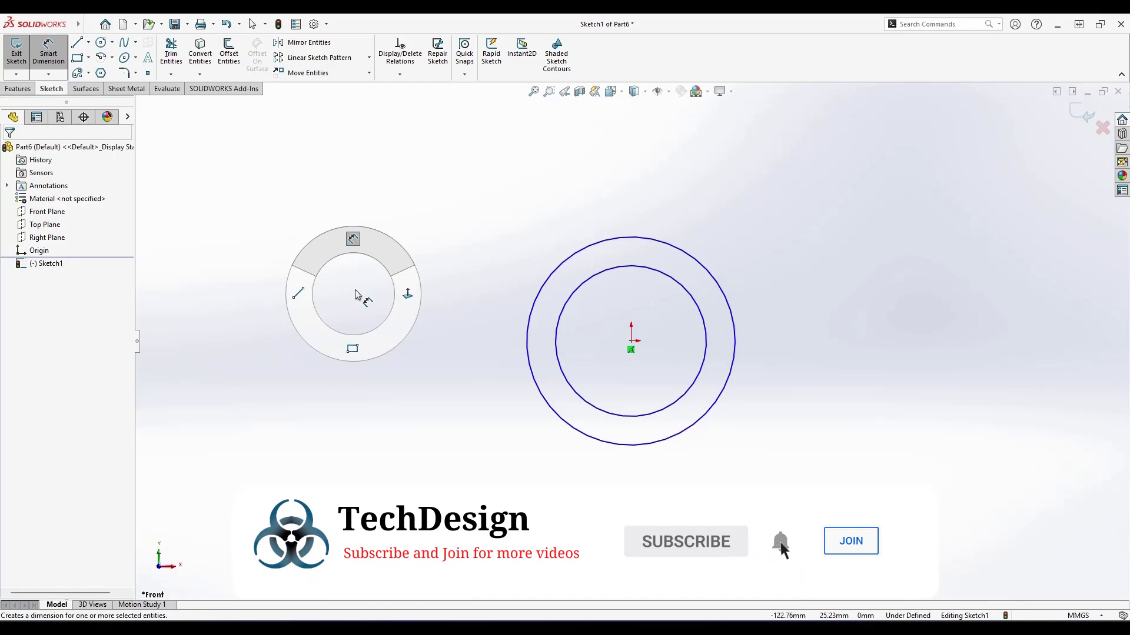
pyautogui.moveTo(354, 294)
pyautogui.mouseDown(button='right')
pyautogui.moveTo(366, 278)
pyautogui.moveTo(351, 292)
pyautogui.moveTo(363, 318)
pyautogui.moveTo(363, 284)
pyautogui.moveTo(383, 297)
pyautogui.moveTo(365, 272)
pyautogui.moveTo(359, 329)
pyautogui.moveTo(317, 307)
pyautogui.moveTo(379, 305)
pyautogui.mouseUp(button='right')
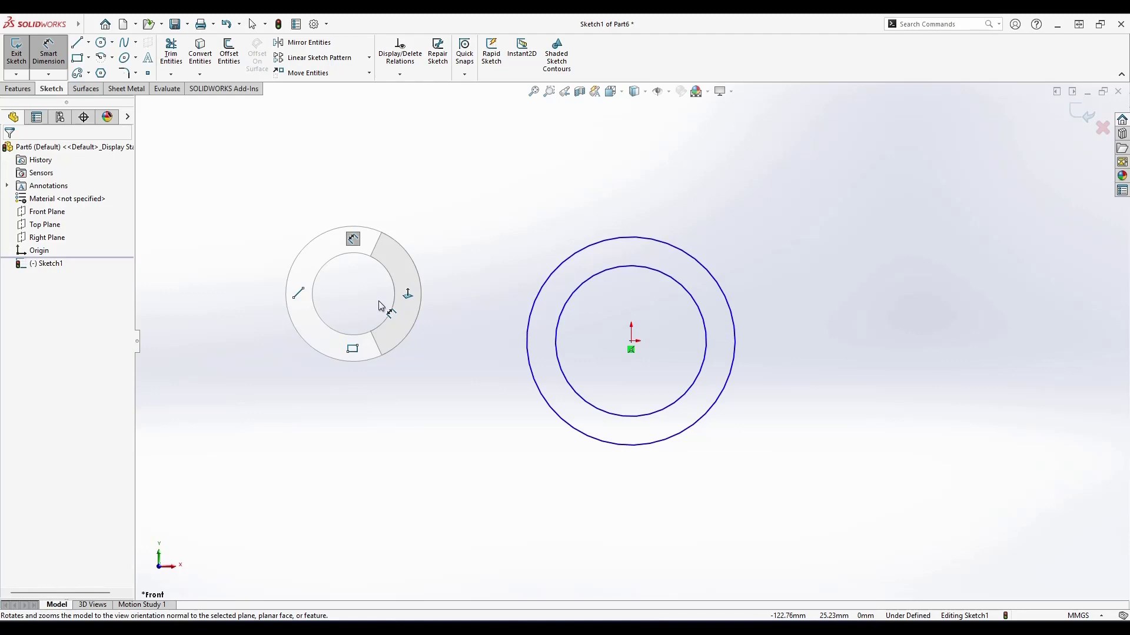
pyautogui.moveTo(378, 302); pyautogui.dragTo(353, 289, button='right')
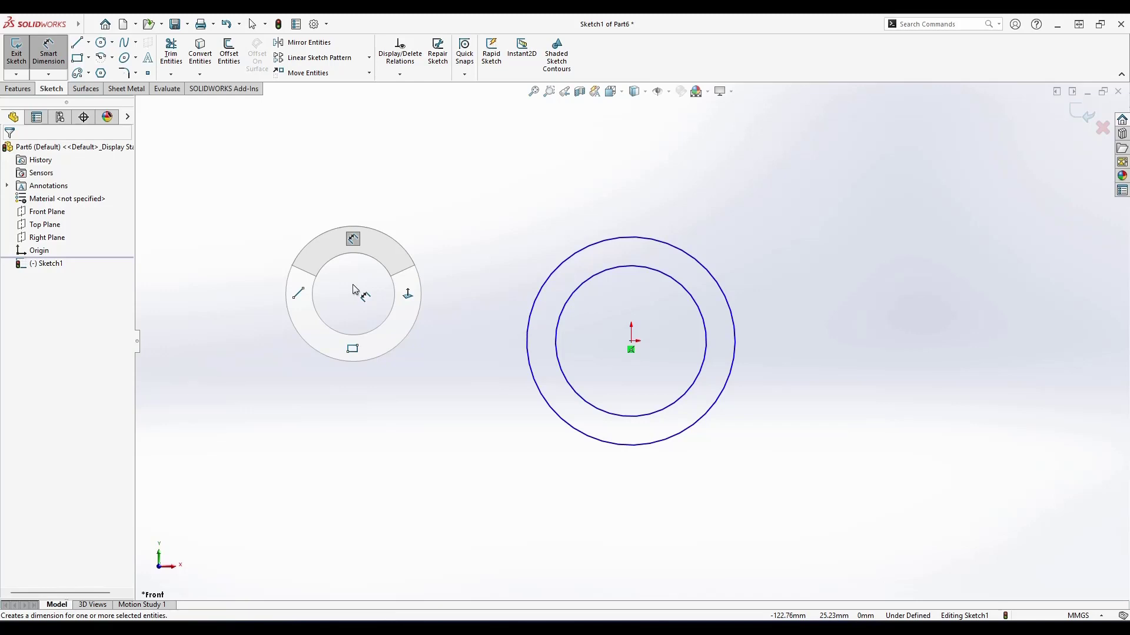
pyautogui.moveTo(353, 290); pyautogui.dragTo(355, 191, button='right')
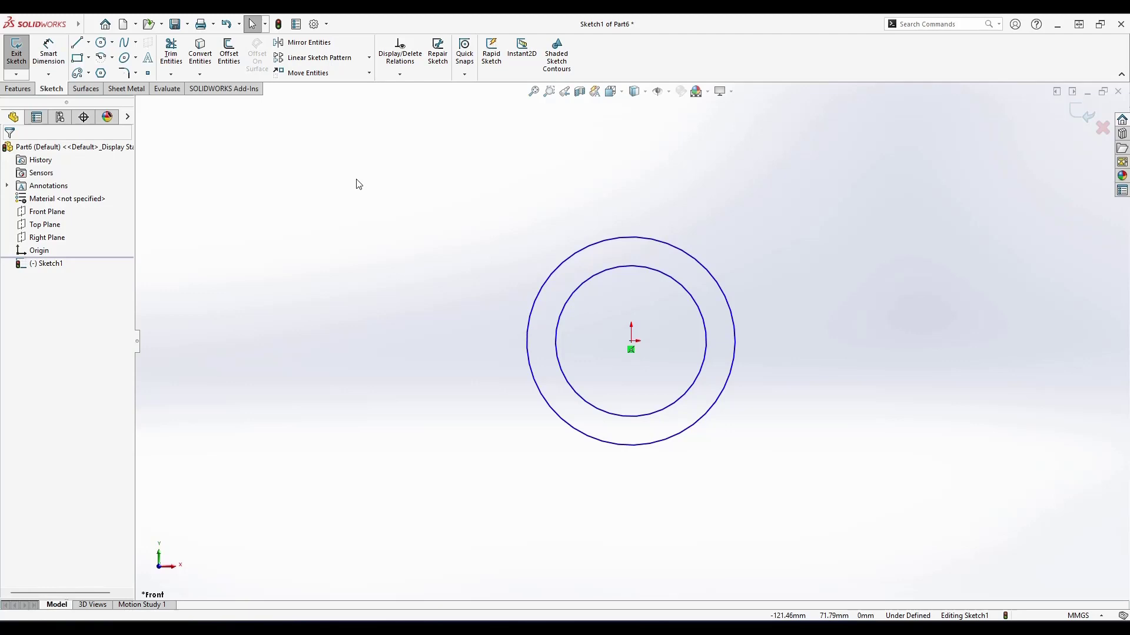
# Step: Dimension the inner circle at the origin with a diameter of 50 mm
pyautogui.moveTo(354, 334); pyautogui.dragTo(361, 222, button='right')
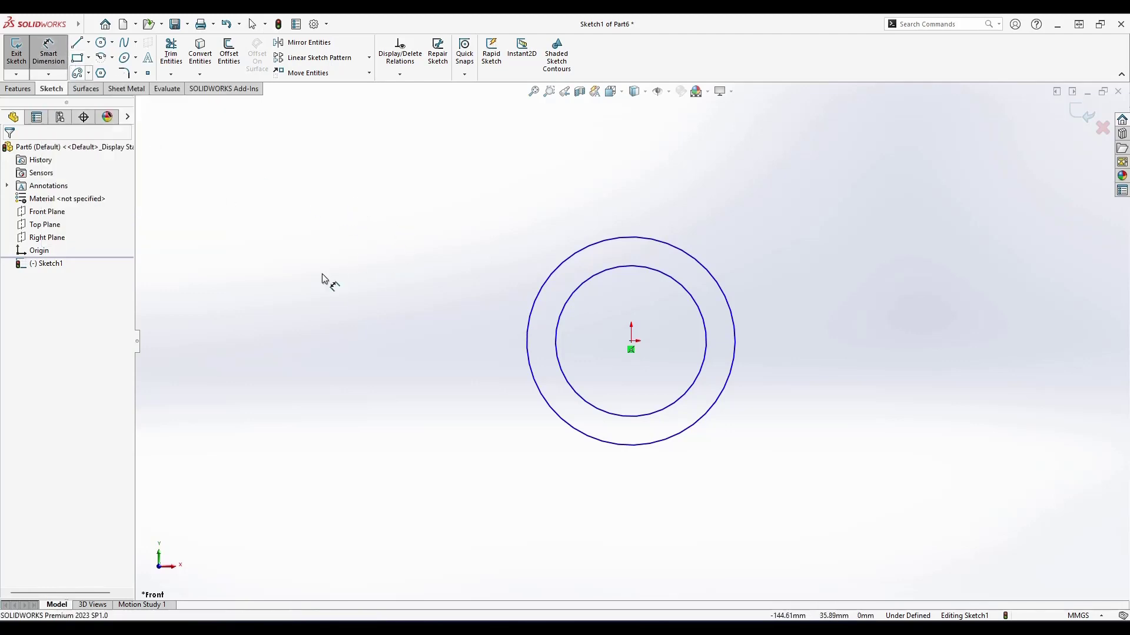
pyautogui.click(554, 337)
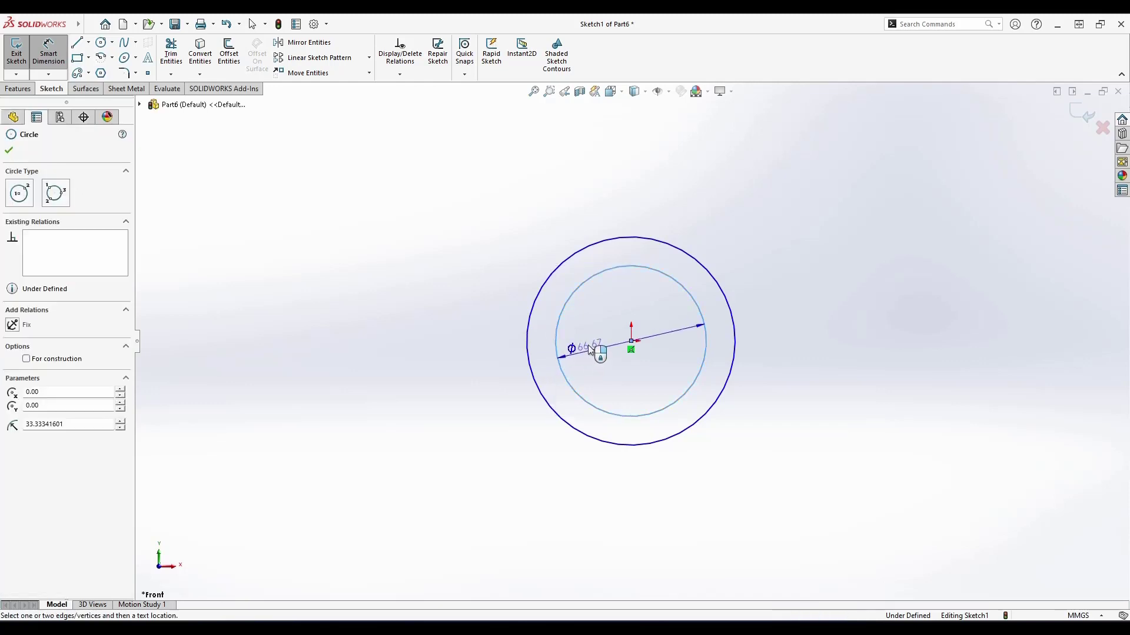
pyautogui.click(622, 448)
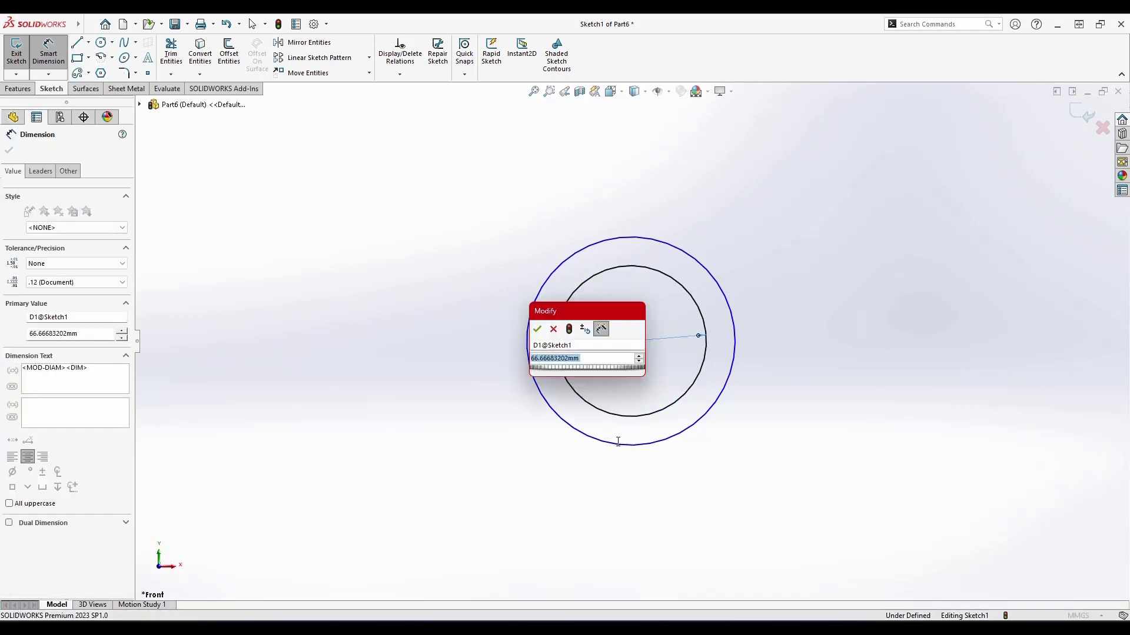
pyautogui.write('50')
pyautogui.press('Return')
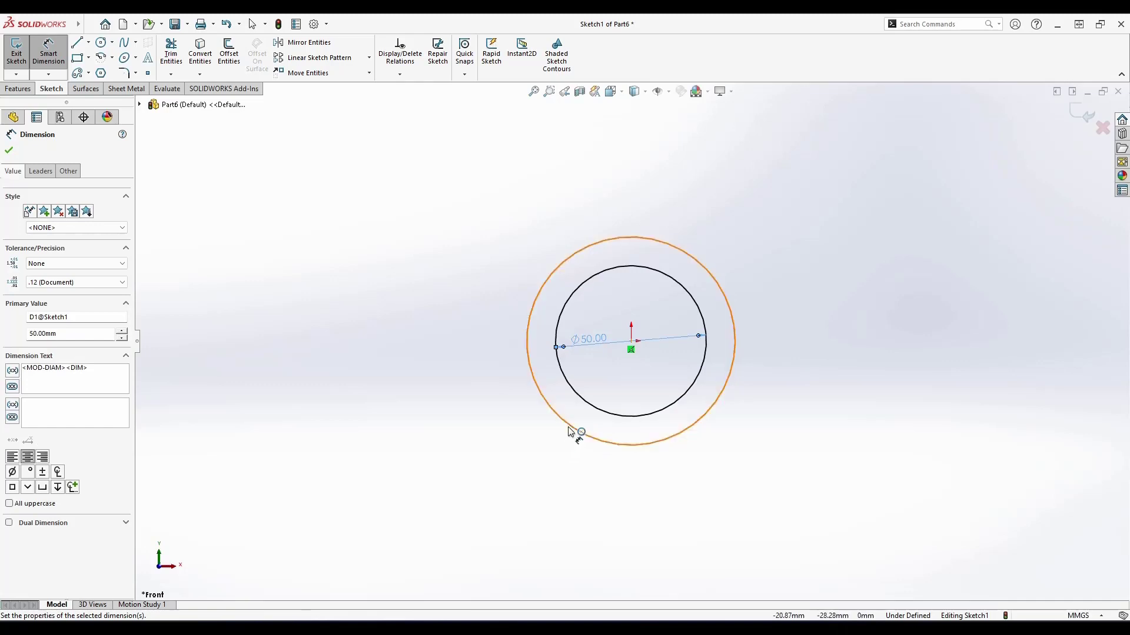
# Step: Dimension the outer circle at the origin with a diameter of 80 mm and check the reference drawing for the smaller circles
pyautogui.click(521, 434)
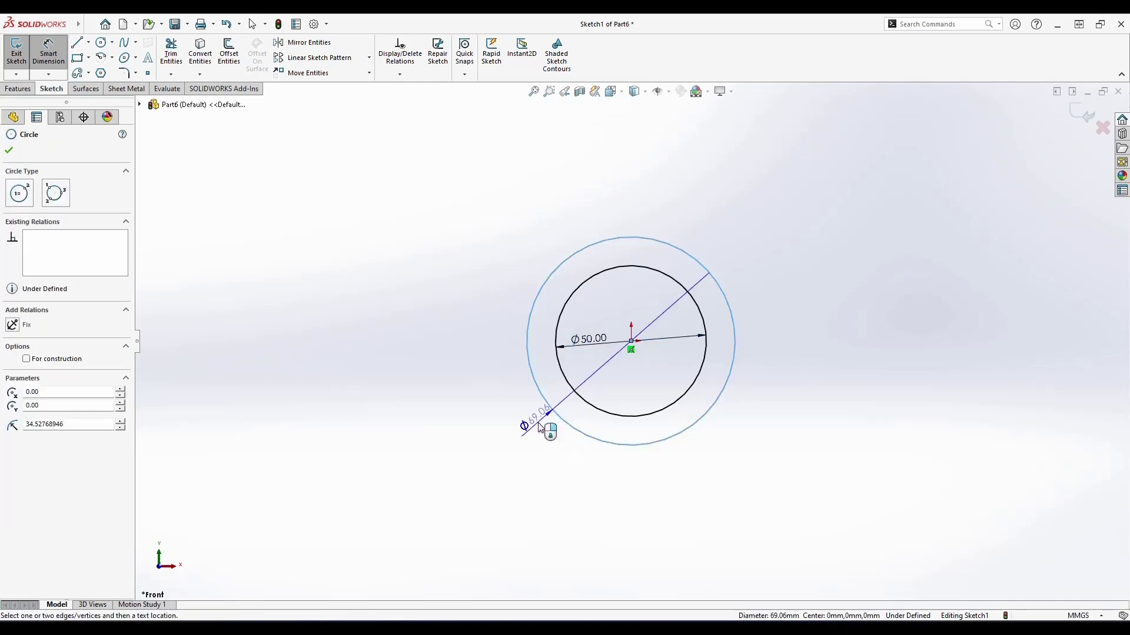
pyautogui.click(533, 428)
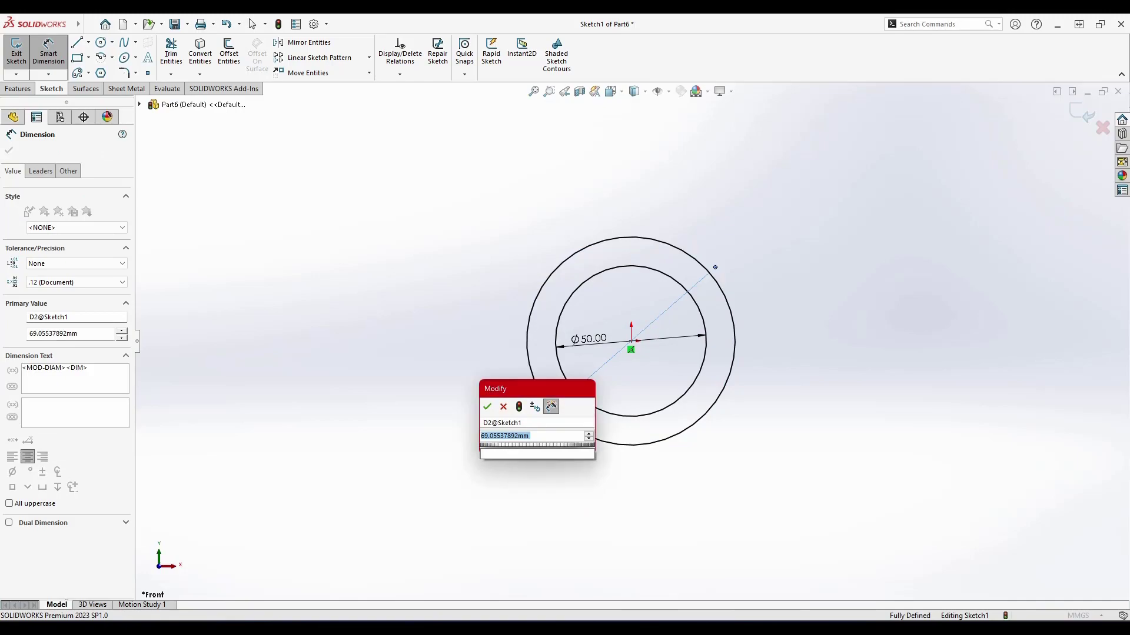
pyautogui.write('80')
pyautogui.press('Return')
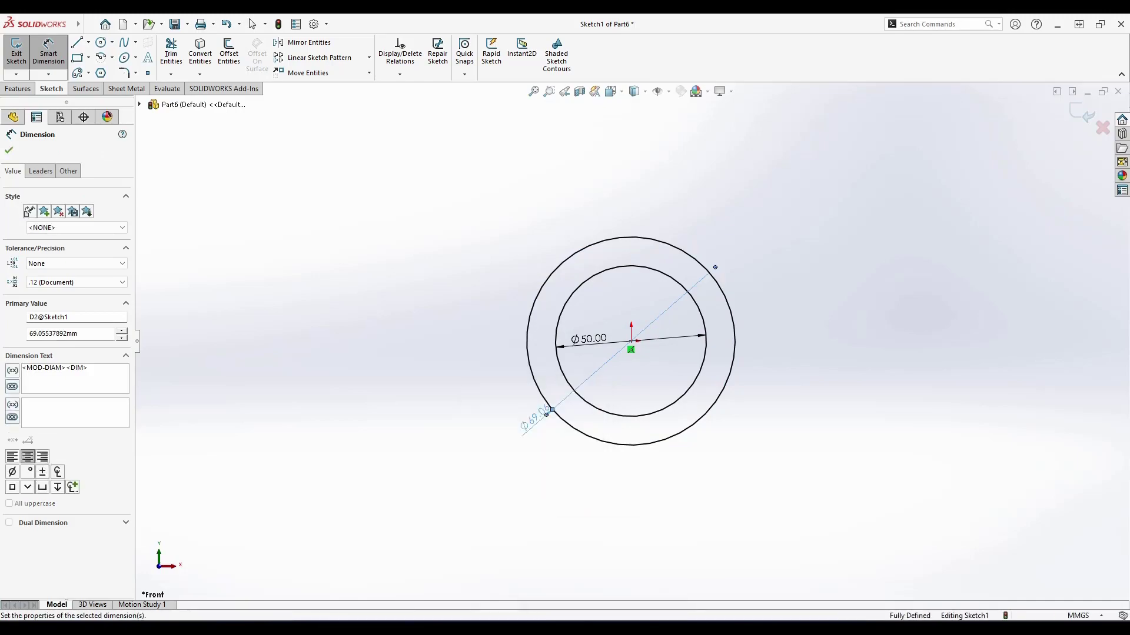
pyautogui.hotkey('alt', 'Tab')
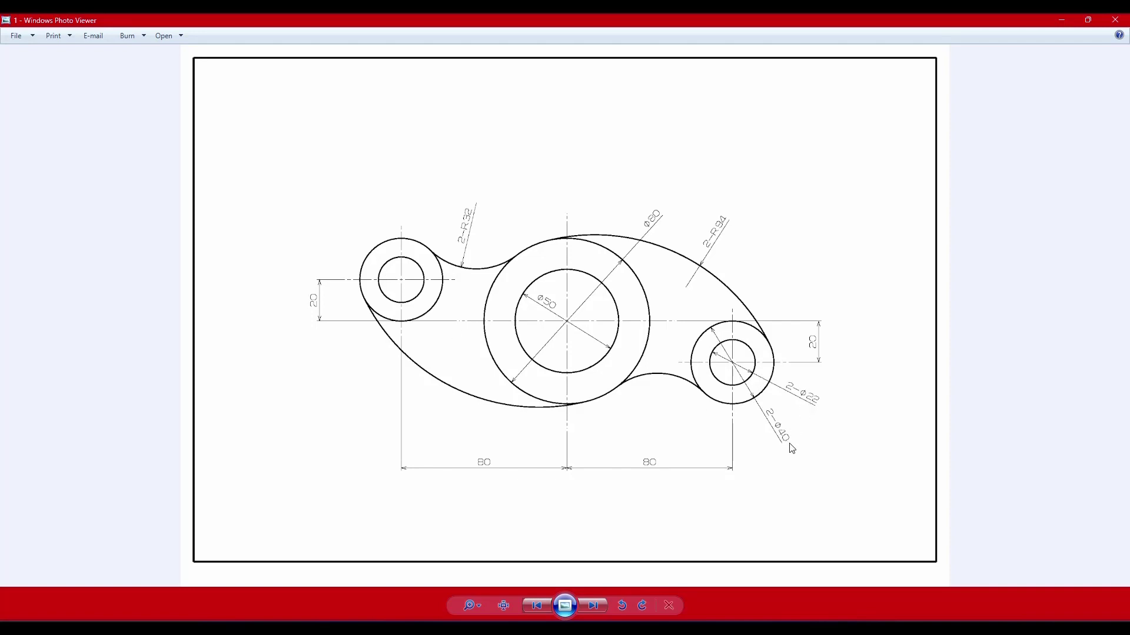
pyautogui.click(1062, 19)
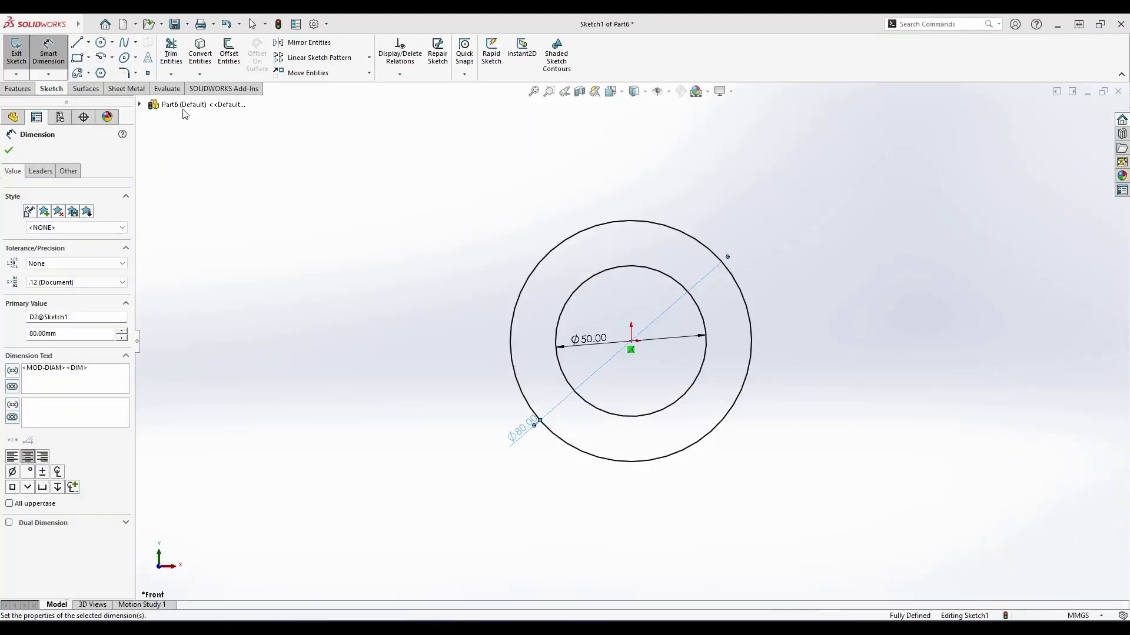
pyautogui.press('Escape')
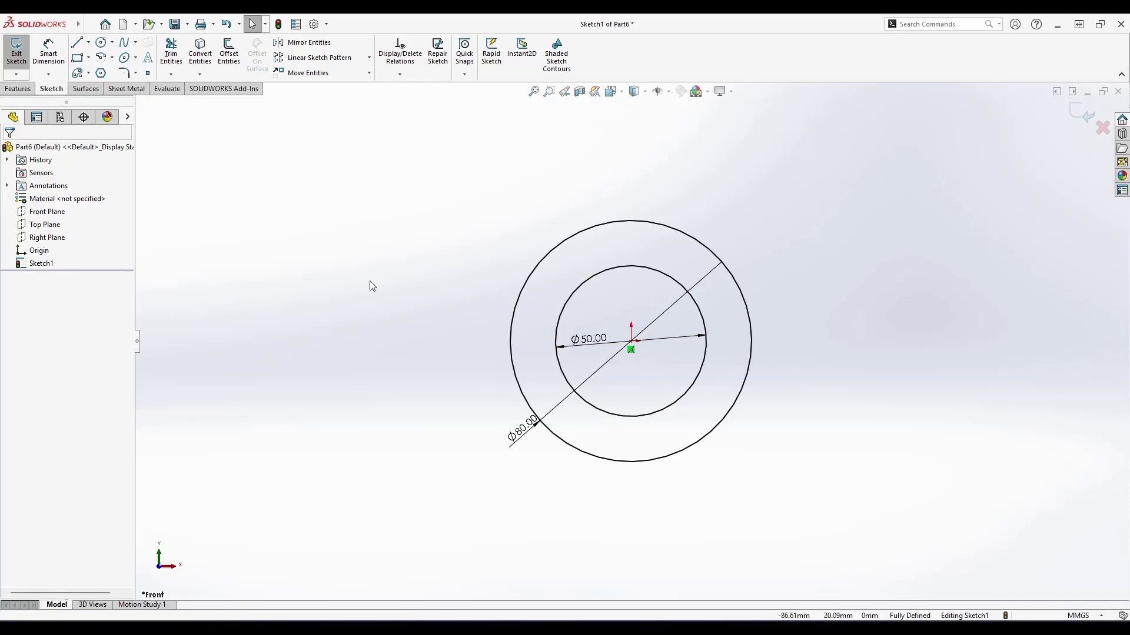
# Step: Sketch two concentric circles centred about 69 mm right of and 37 mm below the origin, the inner radius about 10.5 mm
pyautogui.click(101, 41)
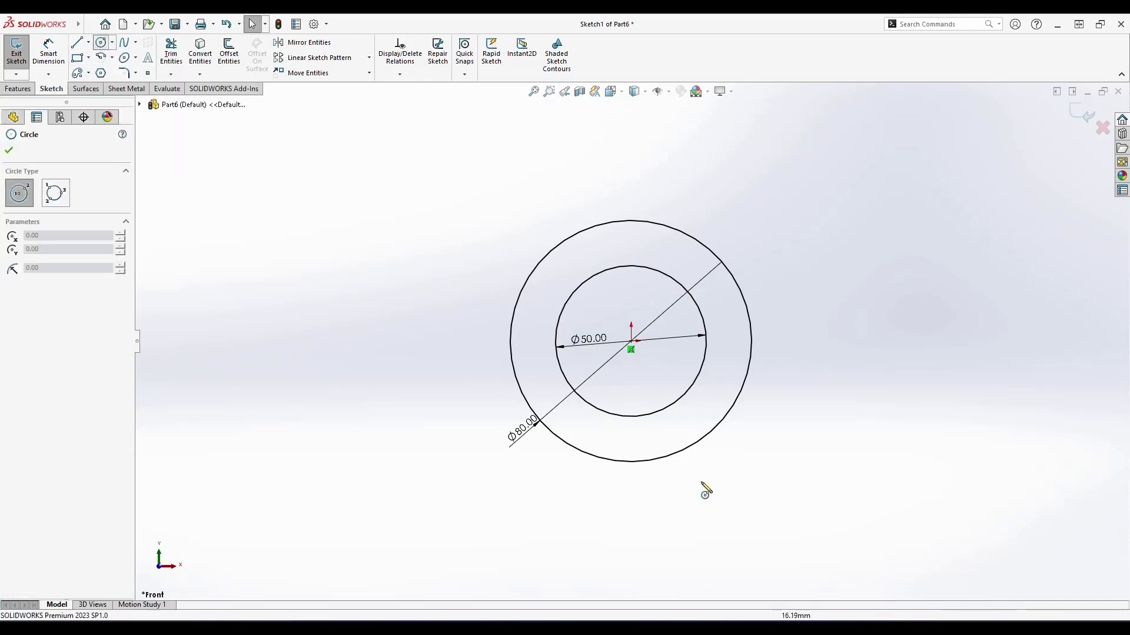
pyautogui.click(839, 454)
pyautogui.click(860, 478)
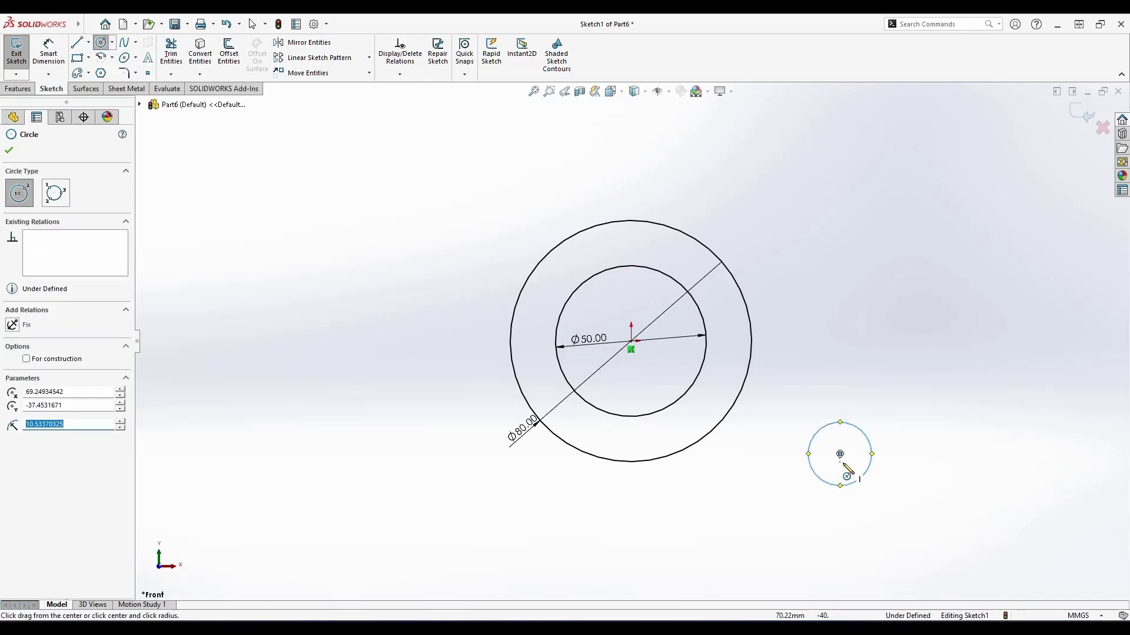
pyautogui.click(840, 454)
pyautogui.click(837, 508)
pyautogui.press('Escape')
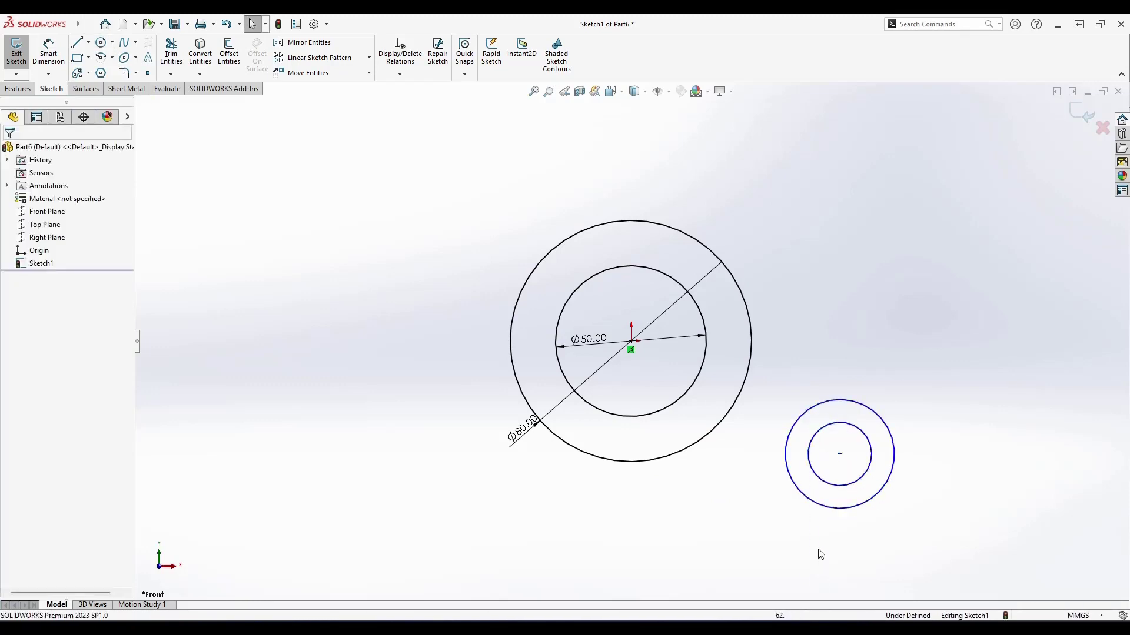
# Step: Dimension the outer circle of the pair lower right of the origin with a diameter of 40 mm
pyautogui.moveTo(821, 554); pyautogui.dragTo(822, 477, button='right')
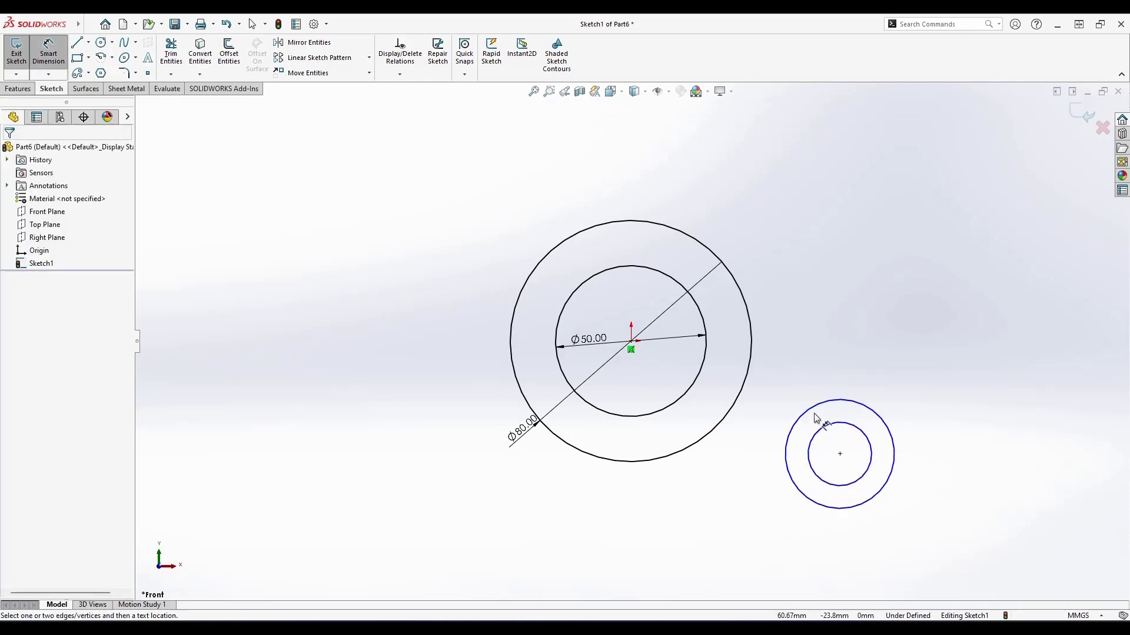
pyautogui.click(888, 487)
pyautogui.click(917, 481)
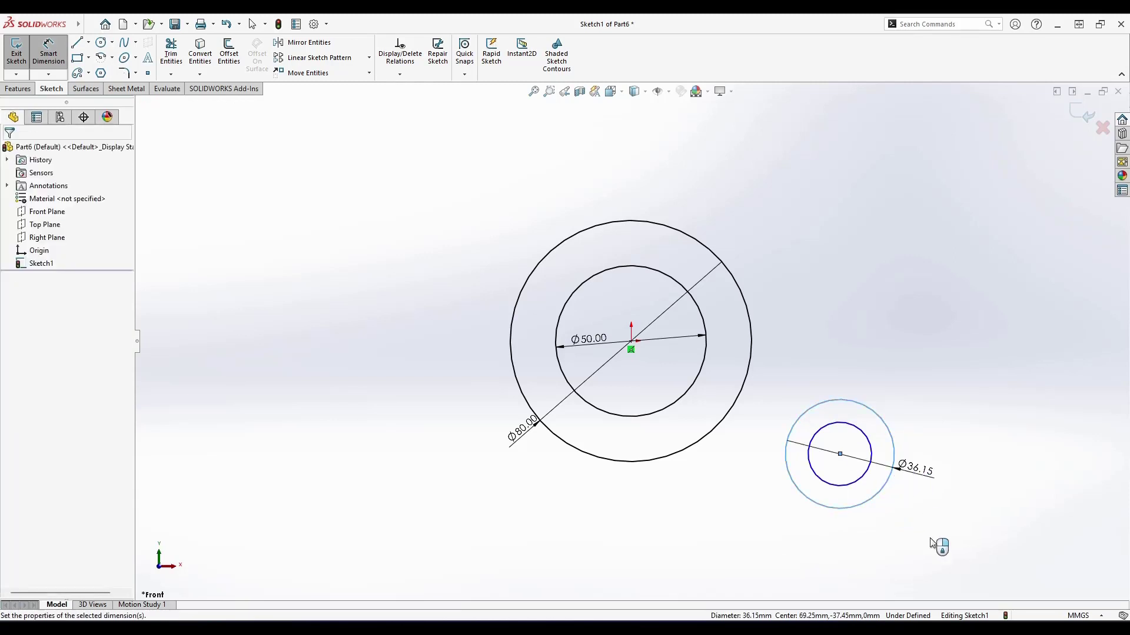
pyautogui.press('Return')
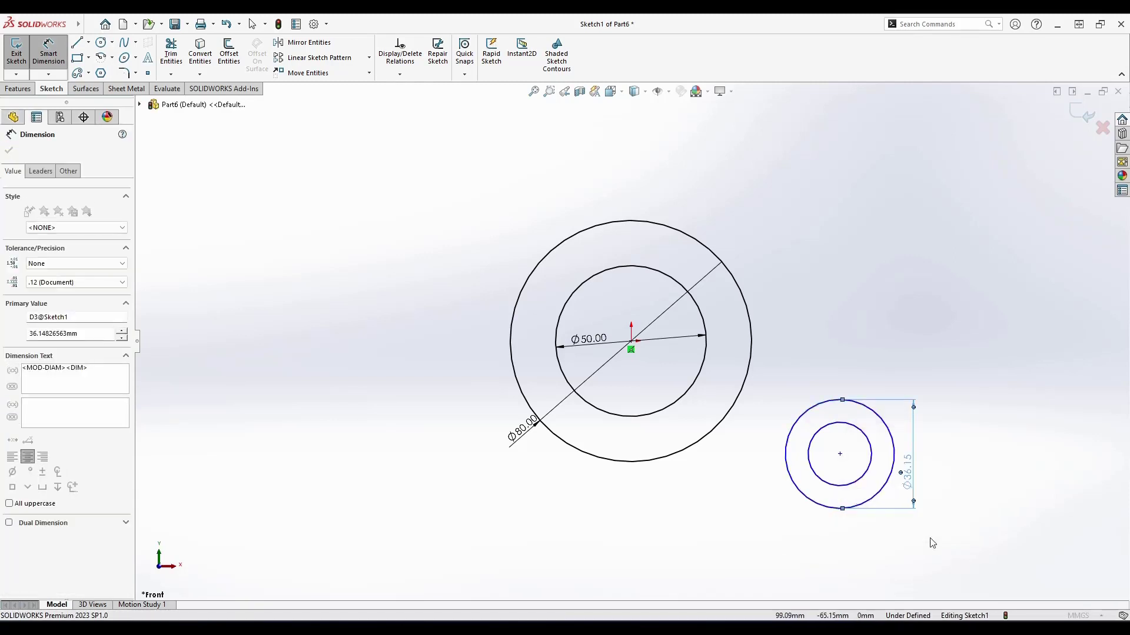
# Step: Dimension the inner circle of the lower-right pair with a diameter of 22 mm and check the reference drawing for the opposite pair
pyautogui.click(870, 476)
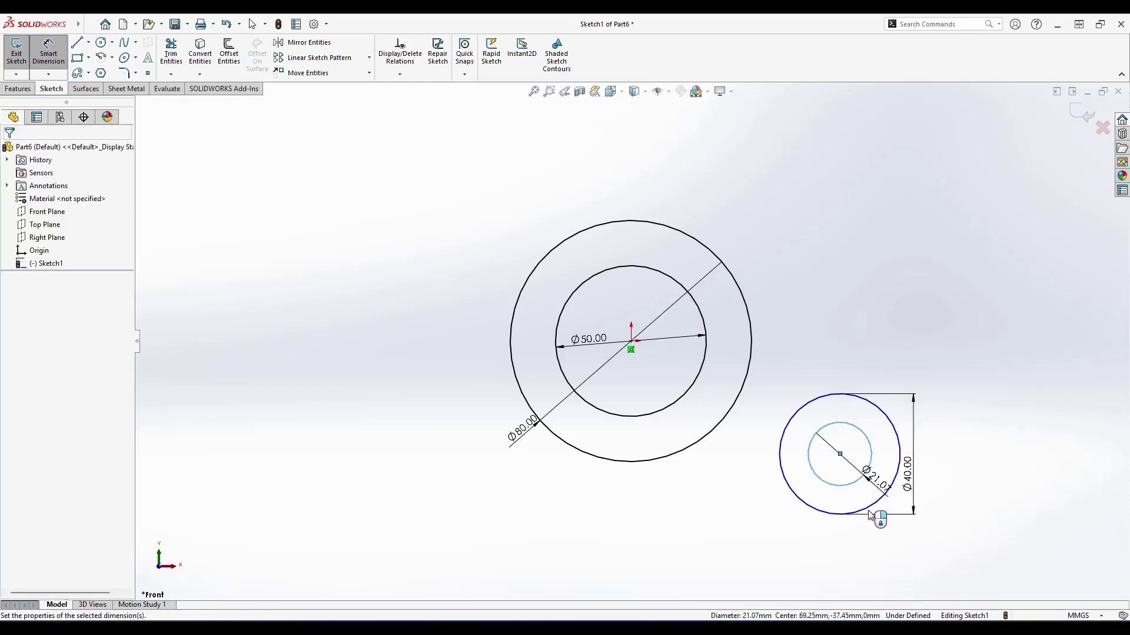
pyautogui.click(883, 511)
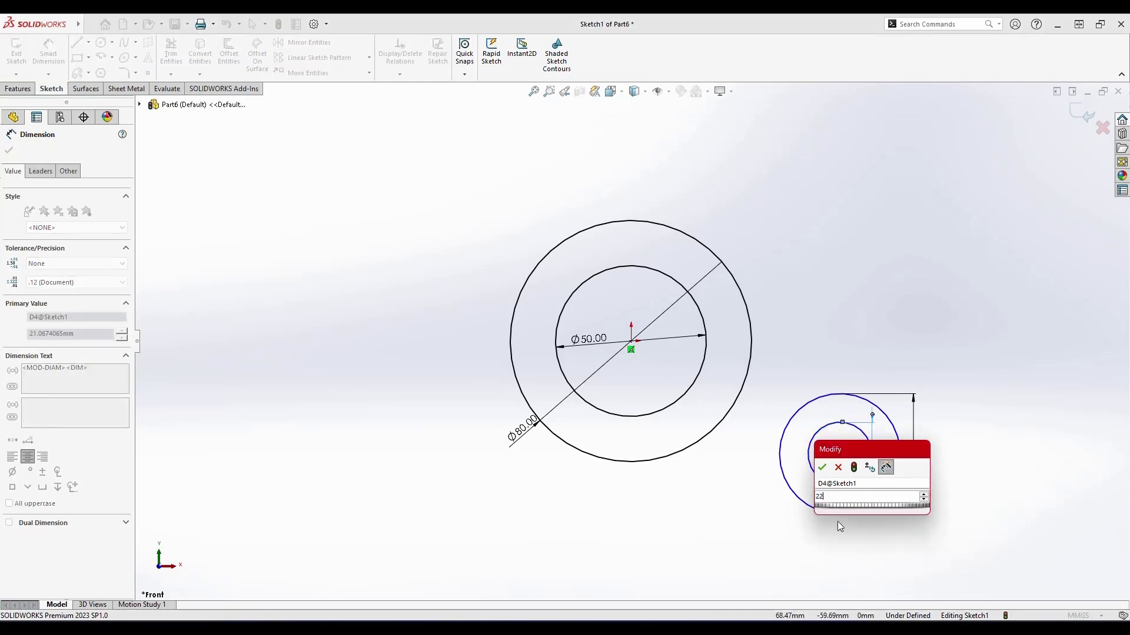
pyautogui.press('Return')
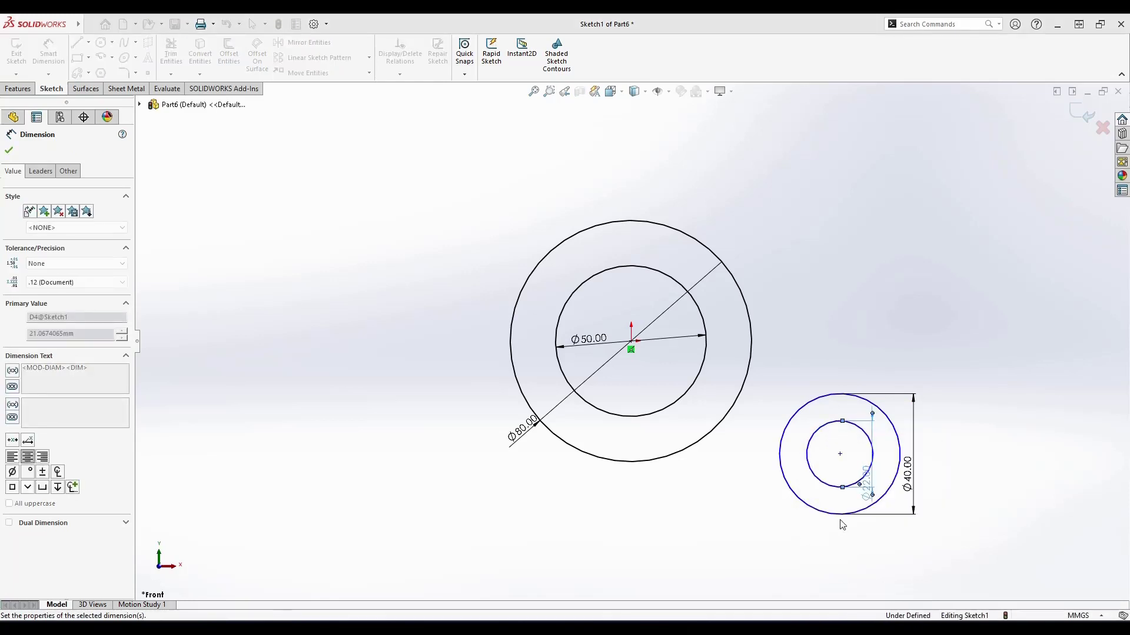
pyautogui.click(843, 525)
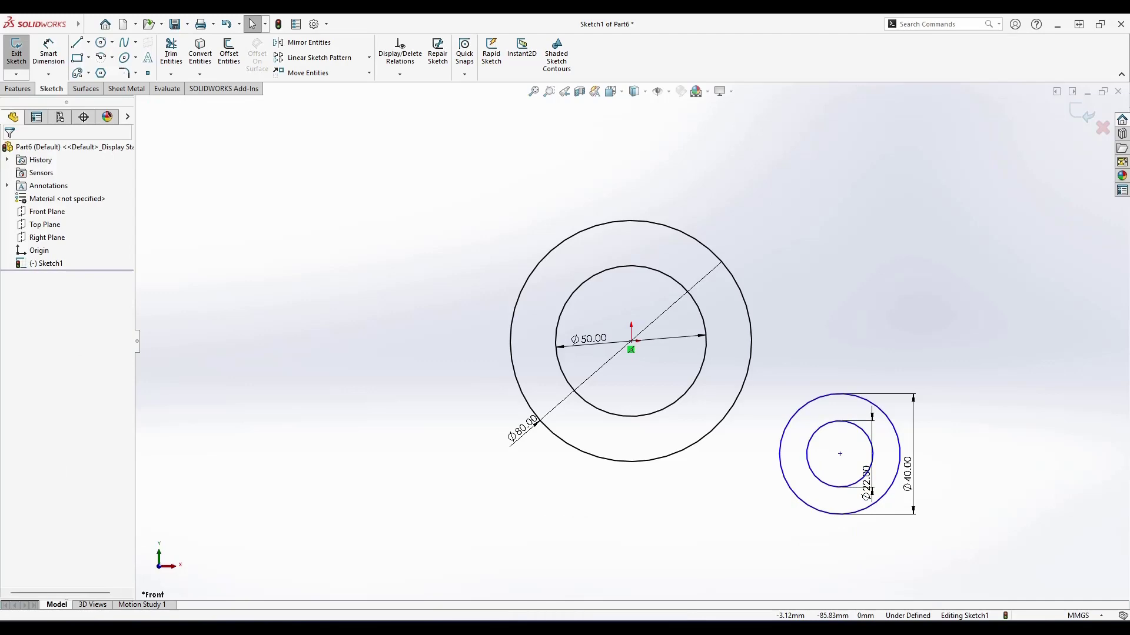
pyautogui.hotkey('alt', 'Tab')
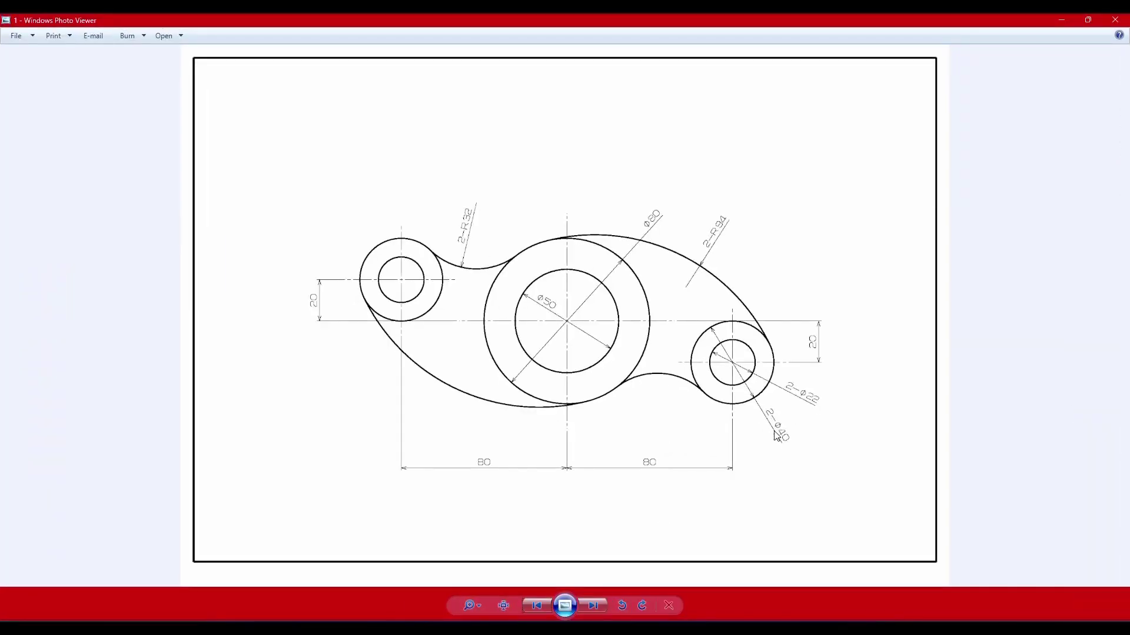
pyautogui.click(1060, 21)
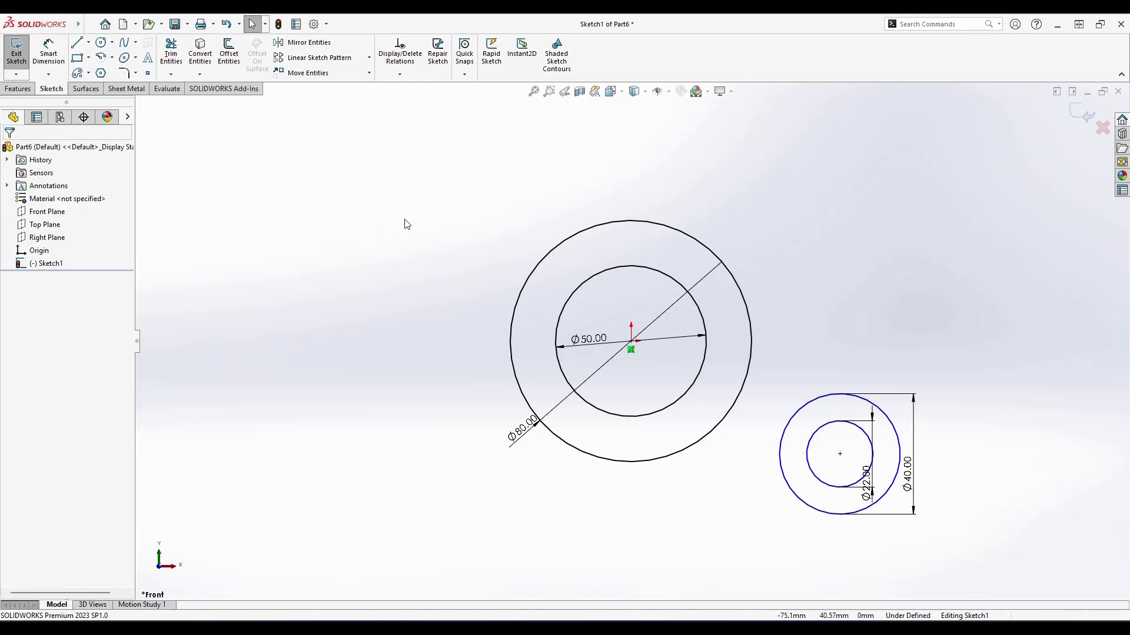
# Step: Sketch two concentric circles centred about 100 mm left of and 43 mm above the origin, with radii of about 9.4 mm and 15.9 mm
pyautogui.click(101, 42)
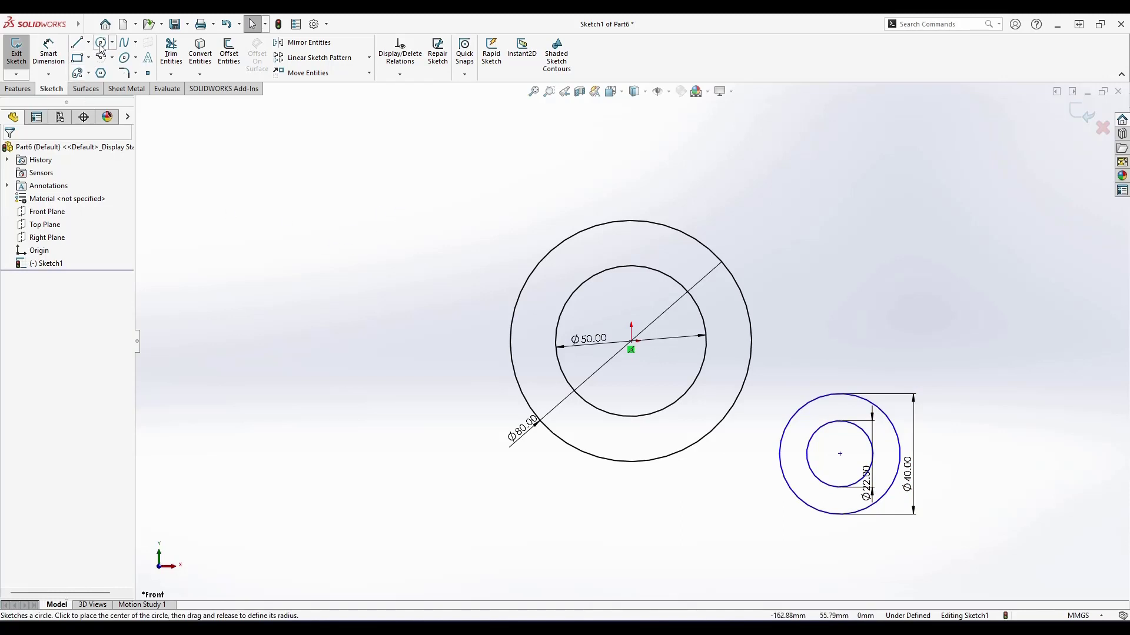
pyautogui.click(329, 213)
pyautogui.click(328, 242)
pyautogui.click(328, 213)
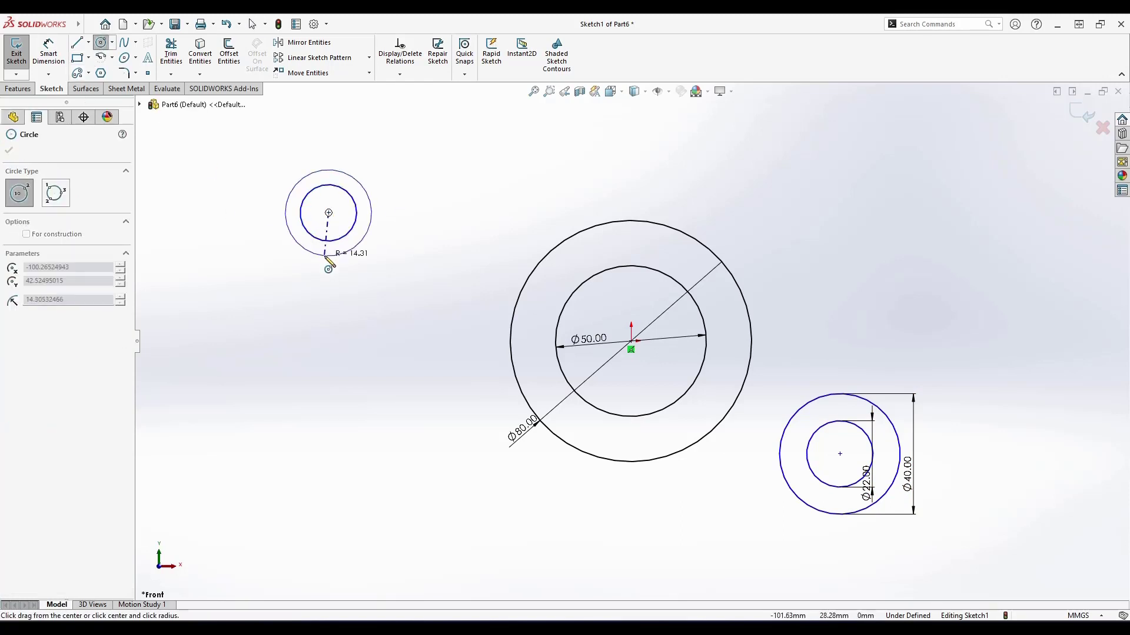
pyautogui.click(328, 261)
pyautogui.press('Escape')
# Step: Dimension the outer circle of the upper-left pair with a diameter of 40 mm
pyautogui.press('d')
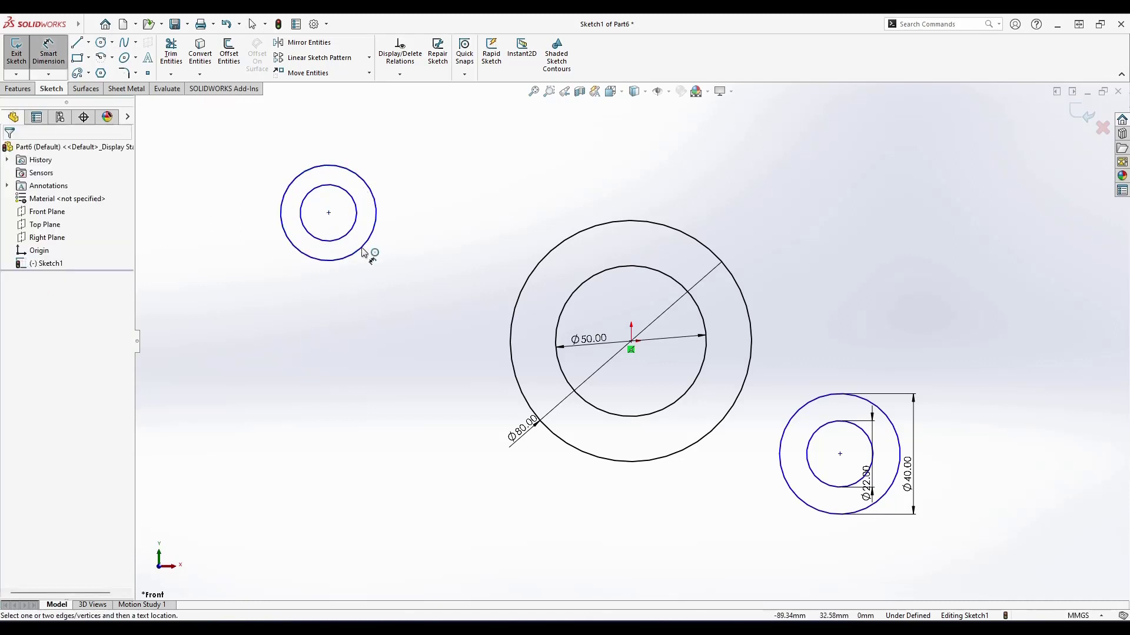
pyautogui.click(370, 235)
pyautogui.click(391, 229)
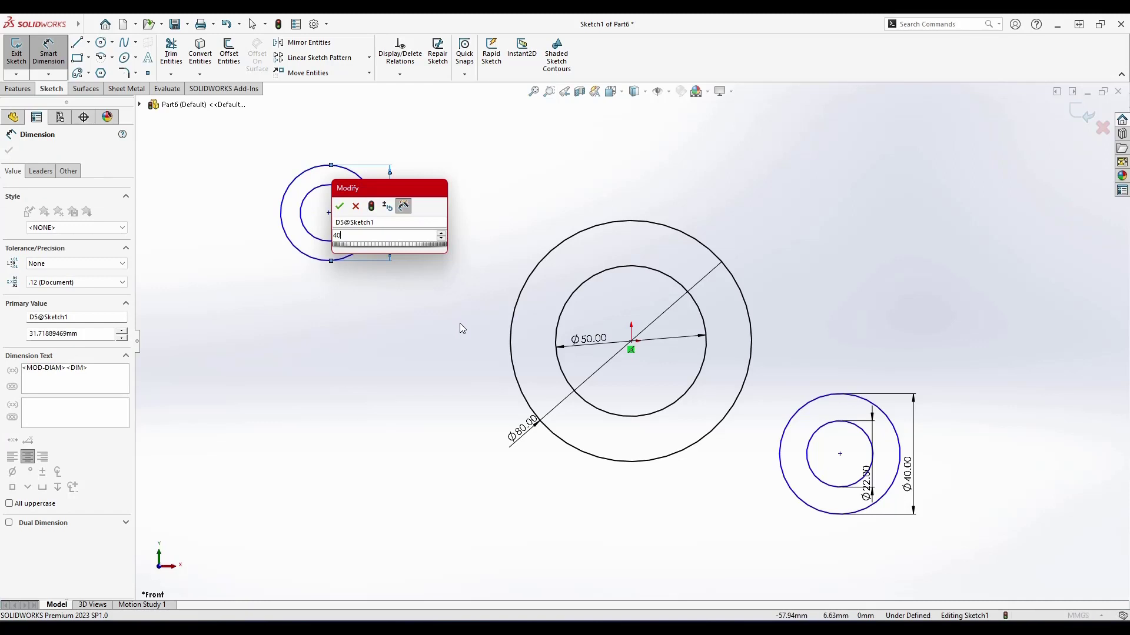
pyautogui.press('Return')
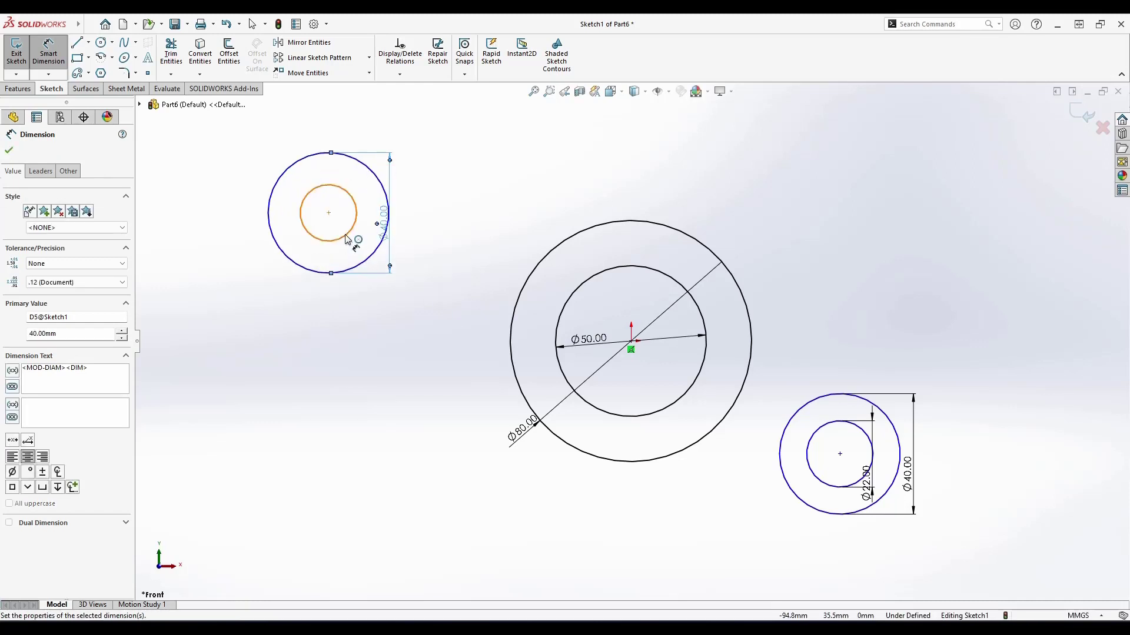
# Step: Dimension the inner circle of the upper-left pair with a diameter of 22 mm and check the reference drawing for the centre distances
pyautogui.click(340, 255)
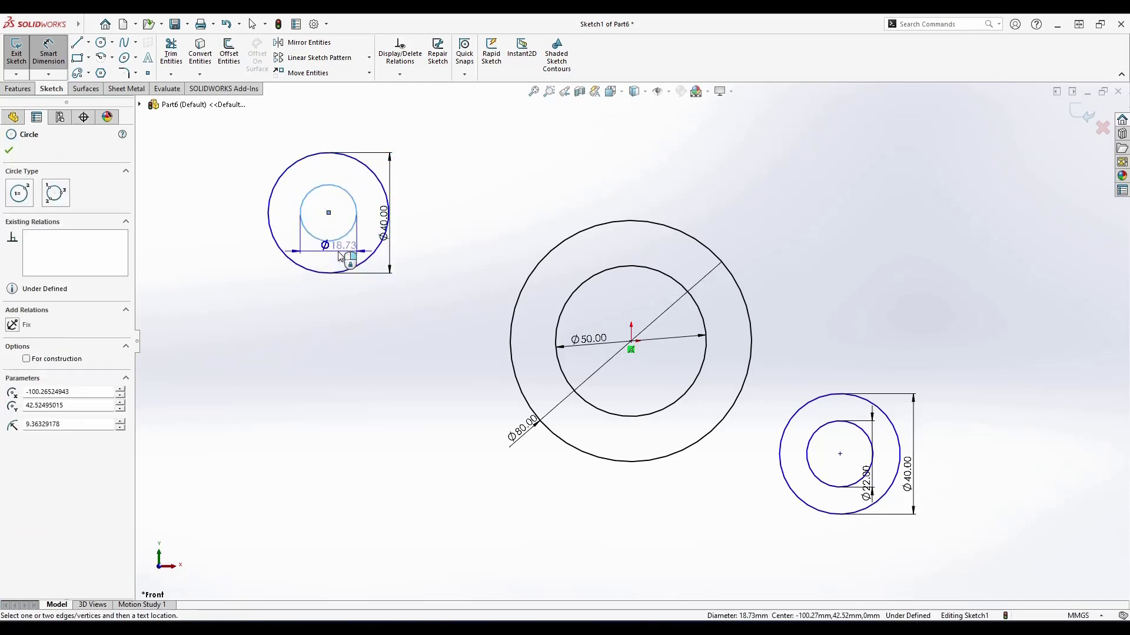
pyautogui.click(353, 253)
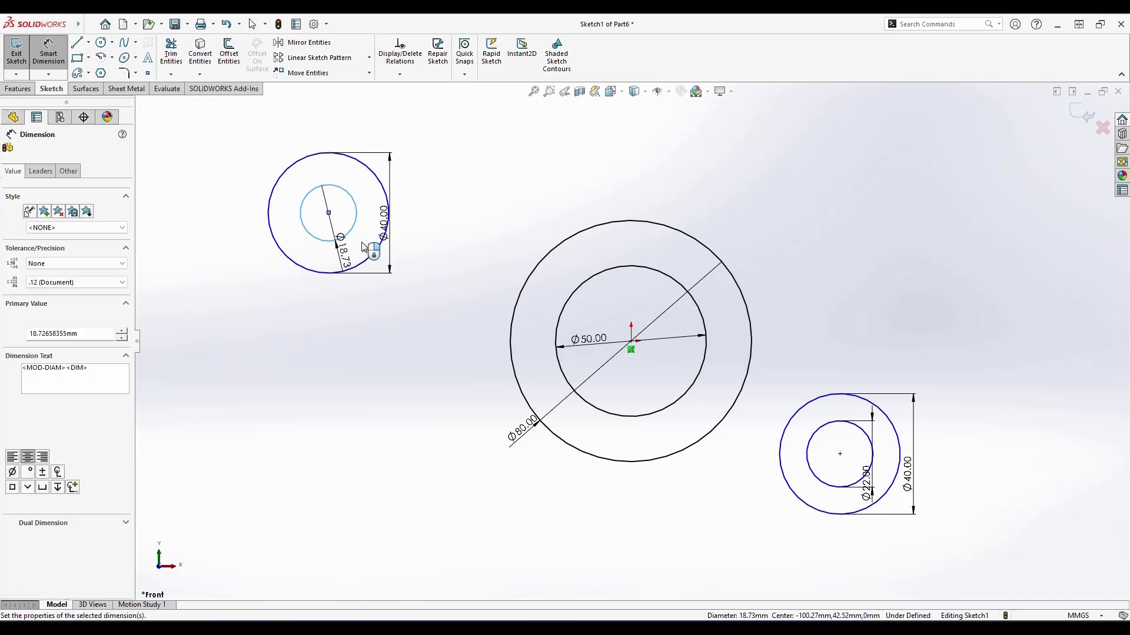
pyautogui.write('22')
pyautogui.press('Return')
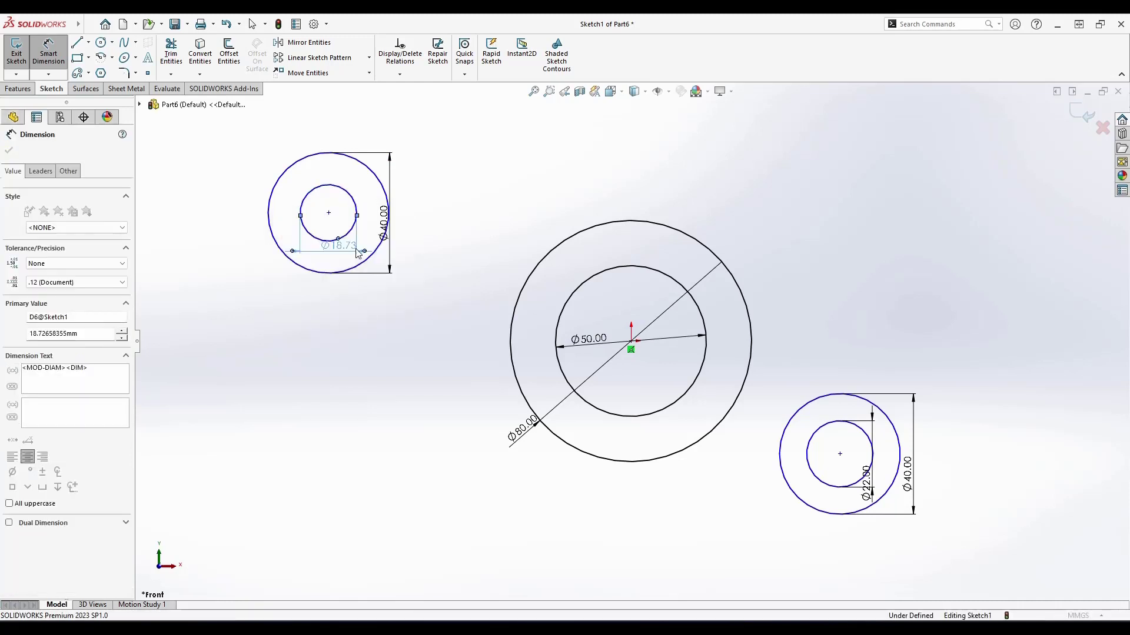
pyautogui.click(603, 568)
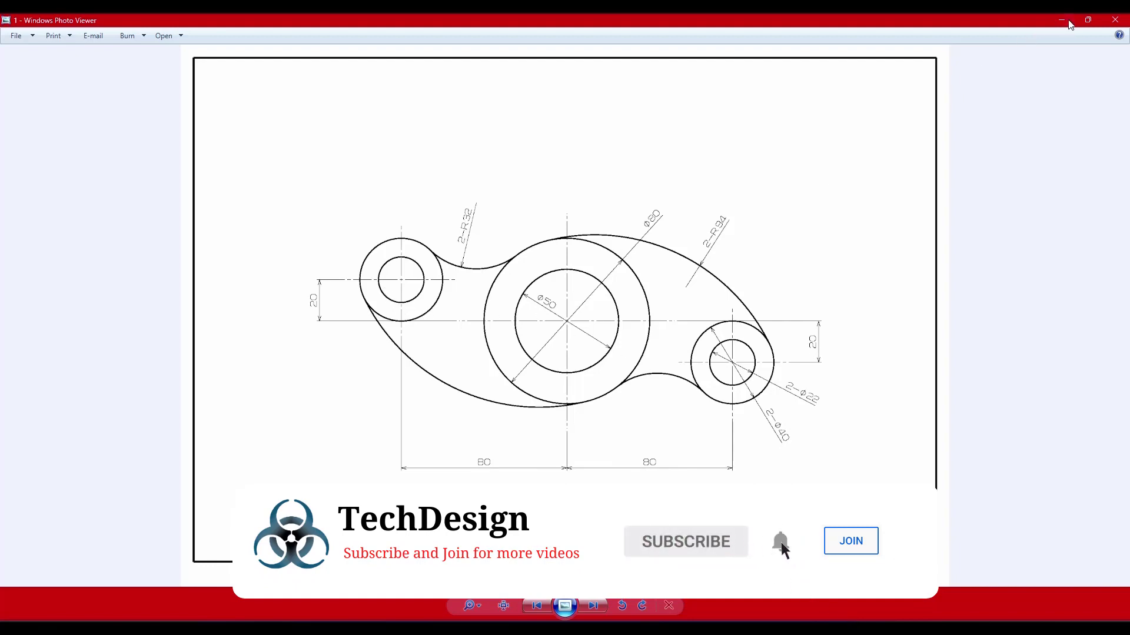
pyautogui.click(1070, 23)
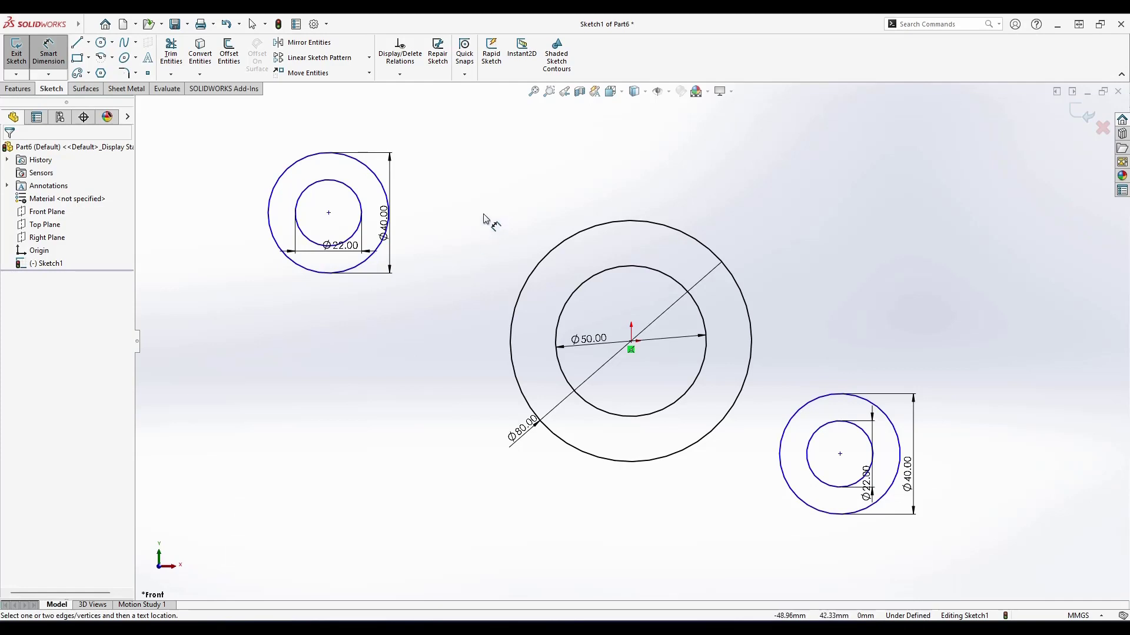
# Step: Dimension the horizontal distance between the centres of the upper-left pair and the large central circle as 80 mm
pyautogui.scroll(4, 492, 226)
pyautogui.scroll(-3, 565, 382)
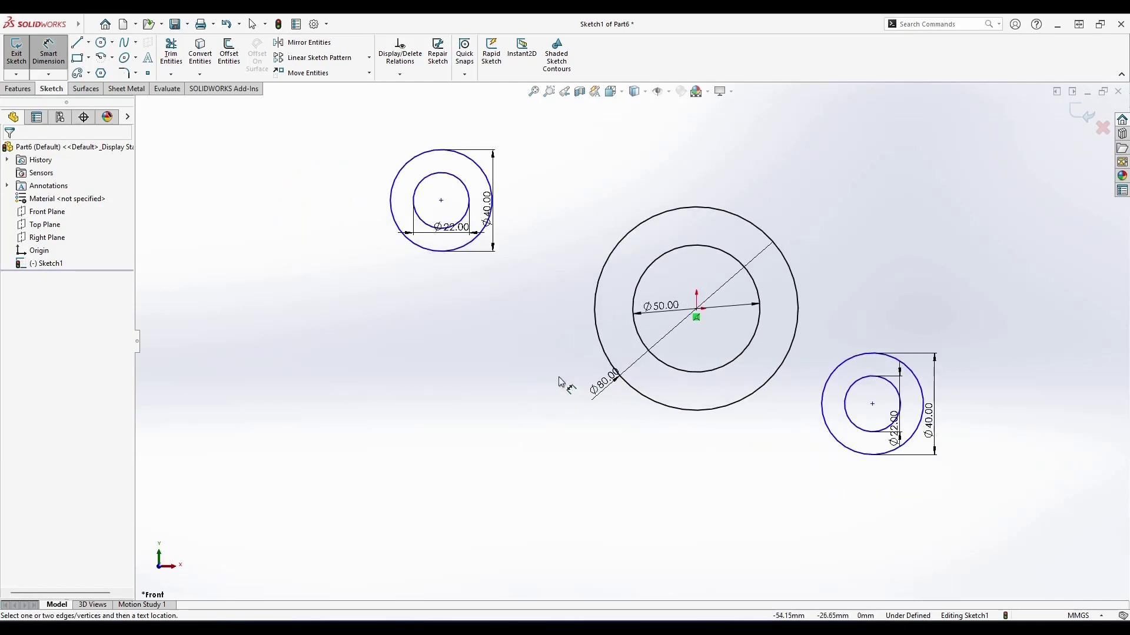
pyautogui.click(441, 200)
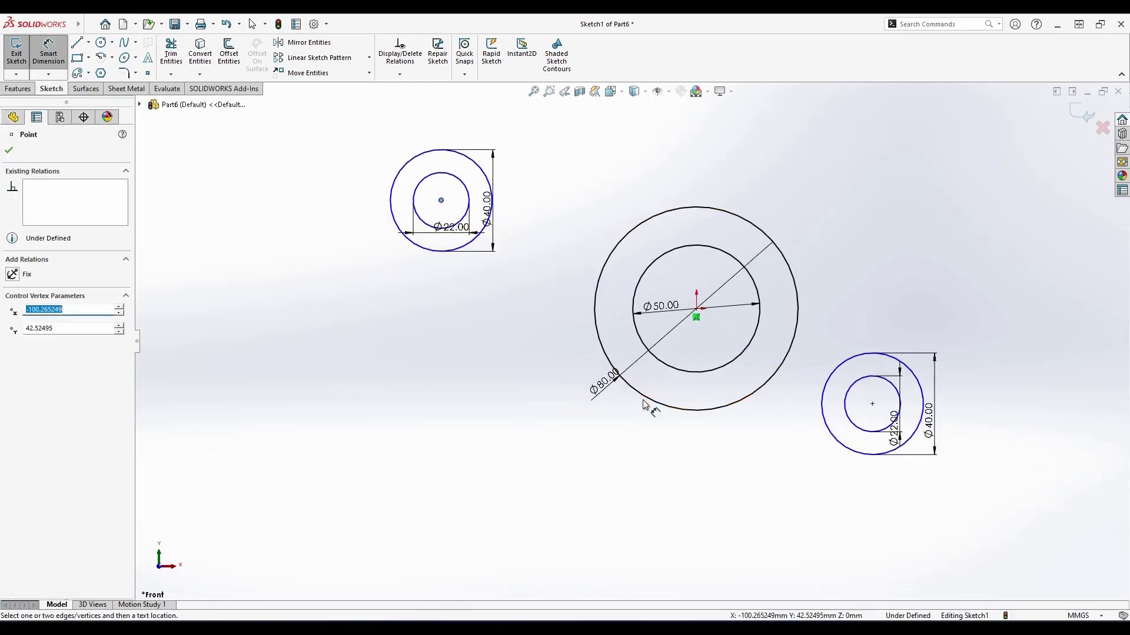
pyautogui.click(644, 401)
pyautogui.click(565, 509)
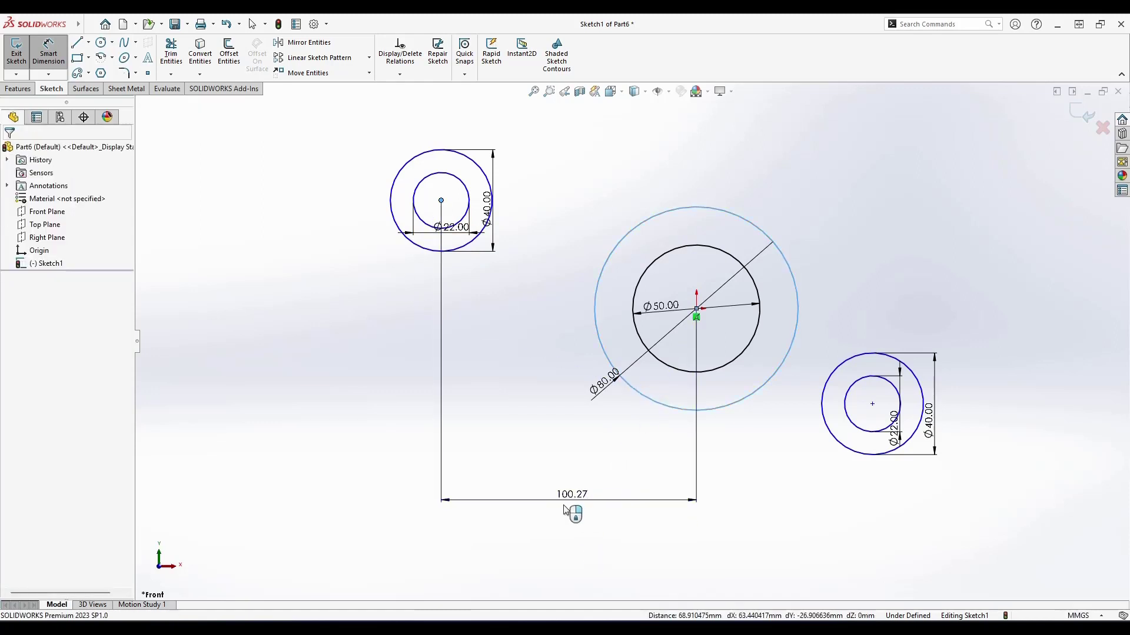
pyautogui.write('80')
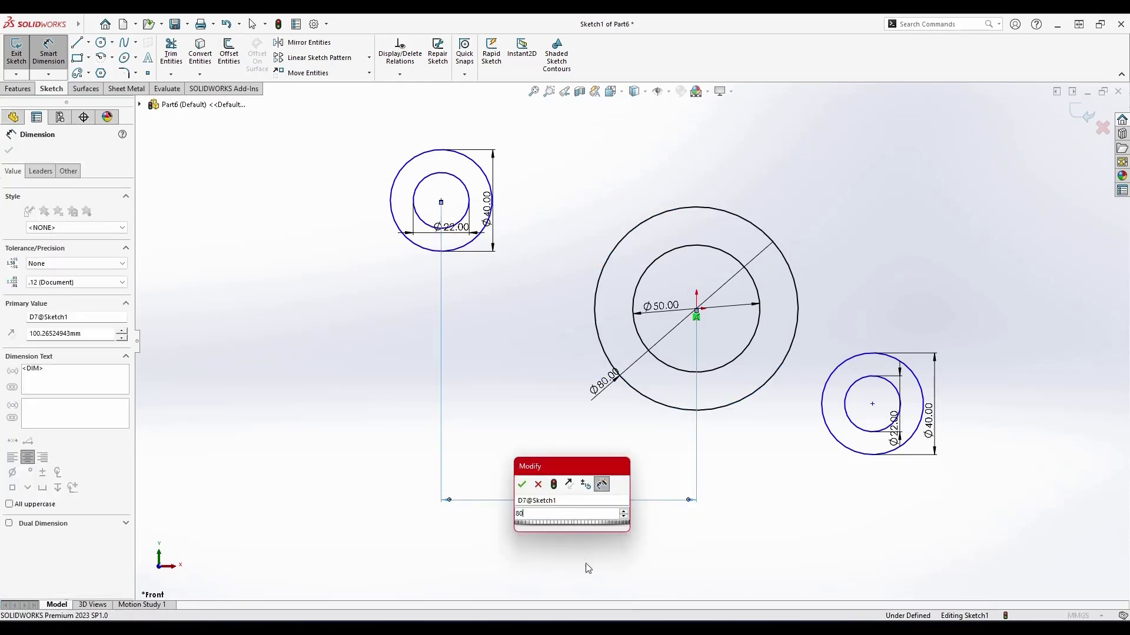
pyautogui.press('Escape')
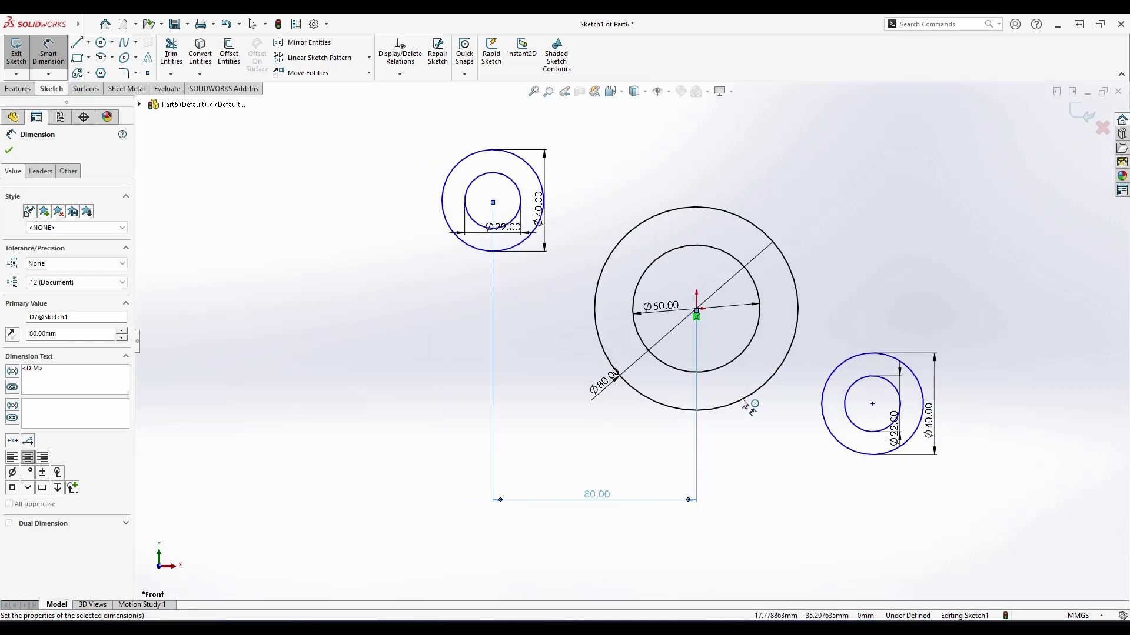
# Step: Dimension the horizontal distance between the centres of the large central circle and the lower-right pair as 80 mm
pyautogui.click(847, 450)
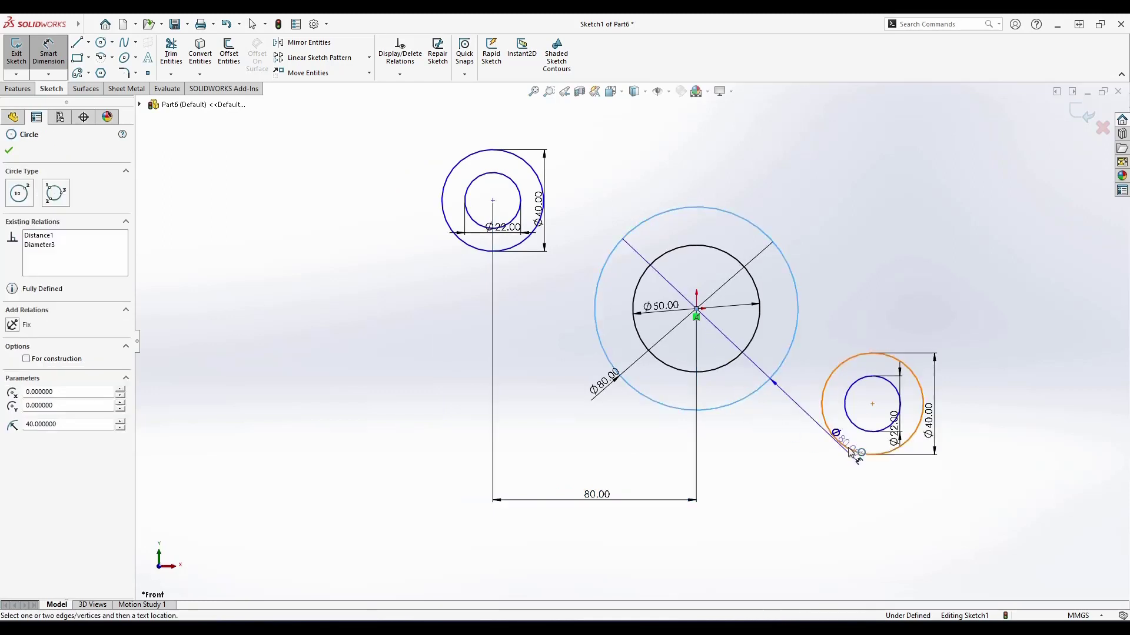
pyautogui.click(767, 526)
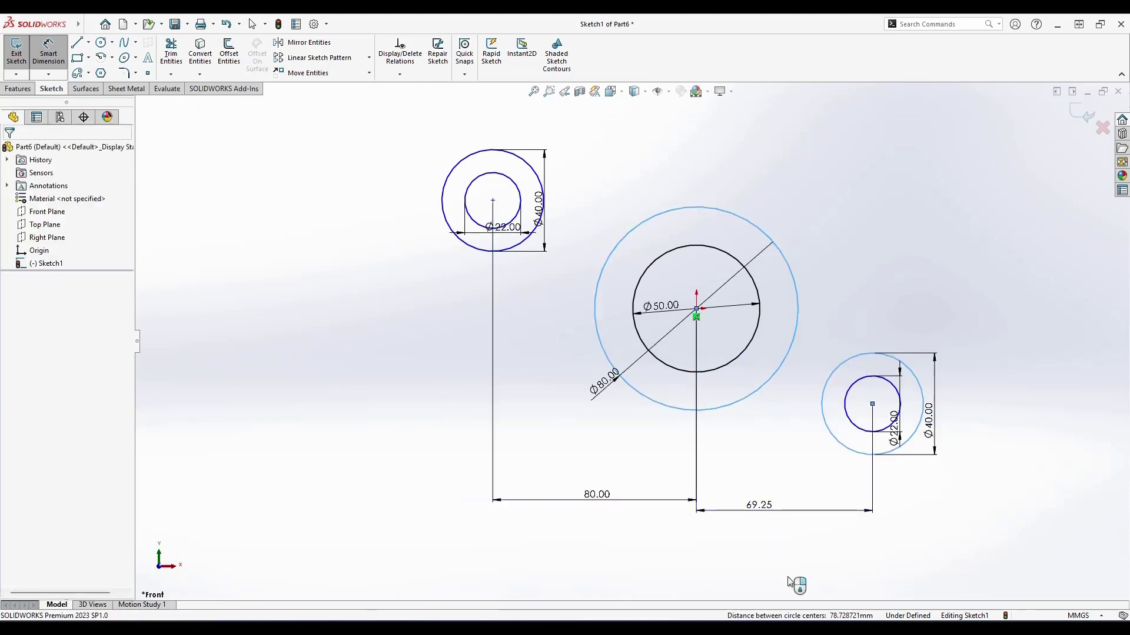
pyautogui.write('80')
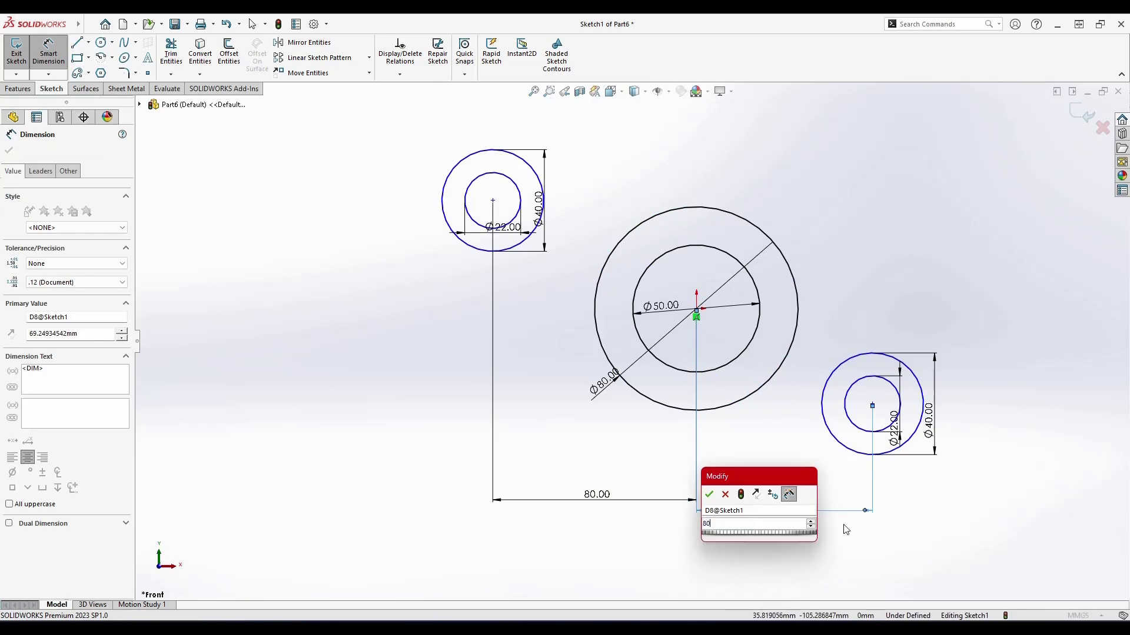
pyautogui.press('Escape')
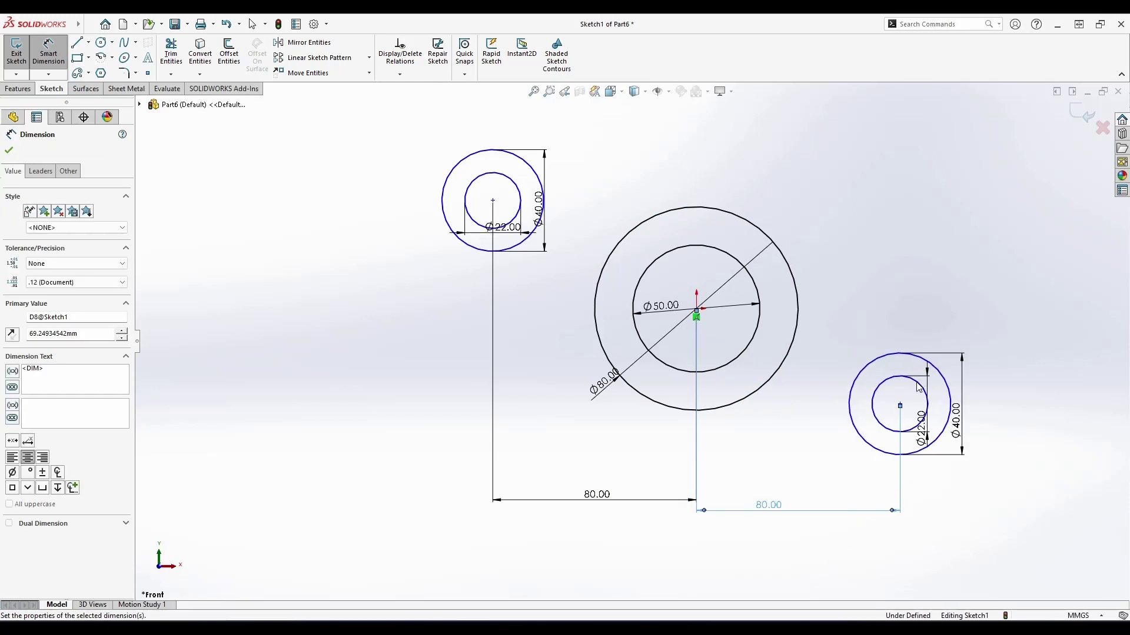
# Step: Dimension the vertical distance between the centres of the large central circle and the lower-right pair as 20 mm
pyautogui.click(798, 297)
pyautogui.click(864, 367)
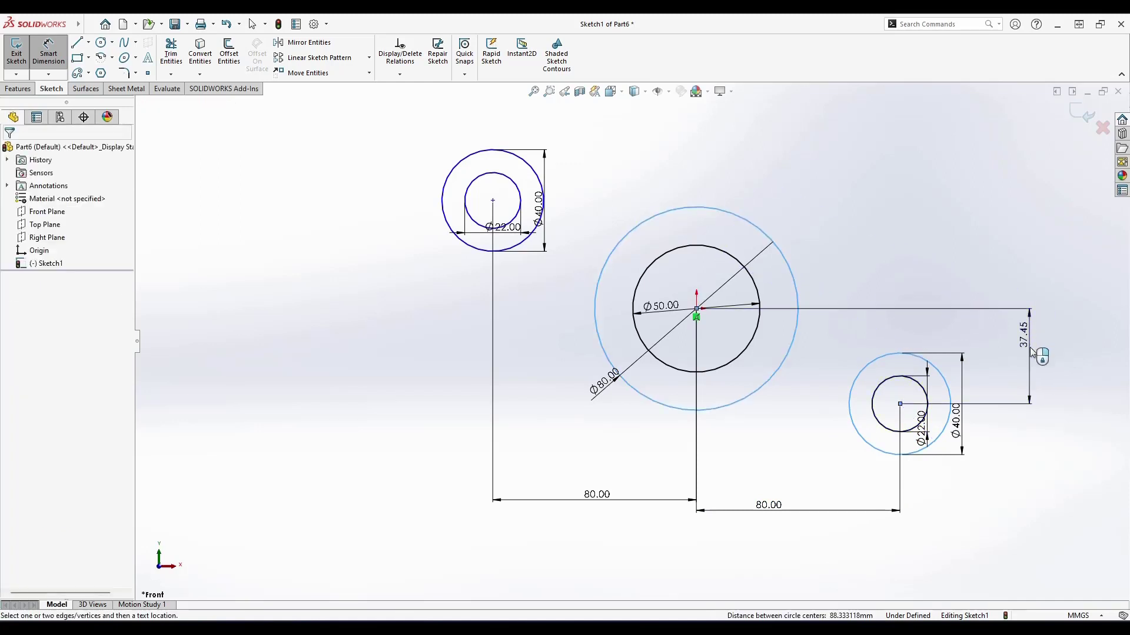
pyautogui.click(1033, 352)
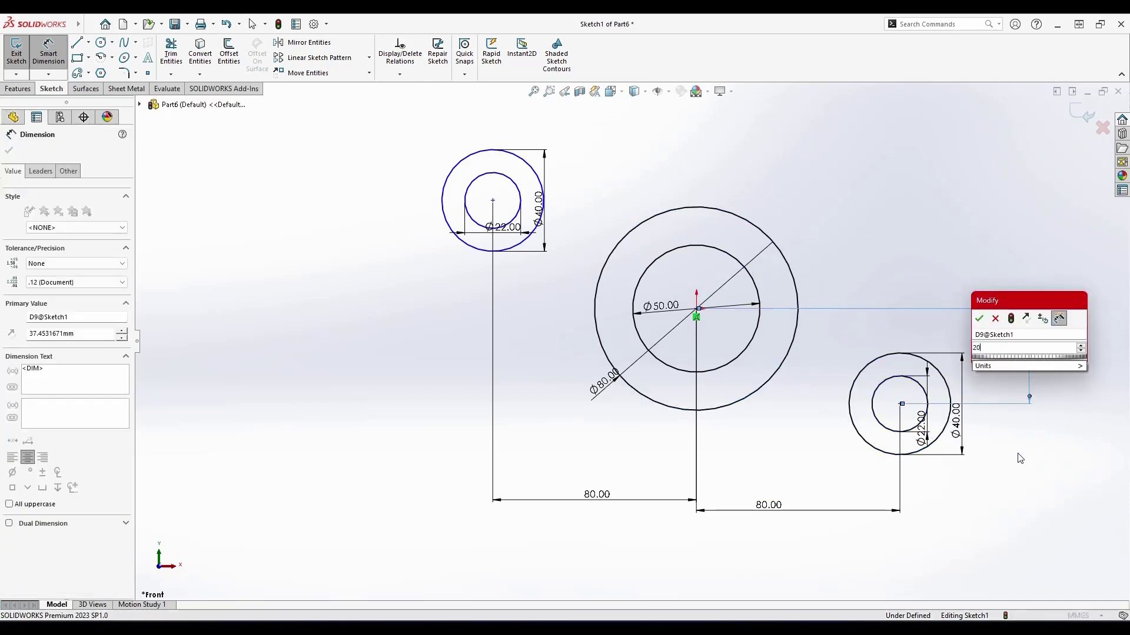
pyautogui.write('20')
pyautogui.press('Escape')
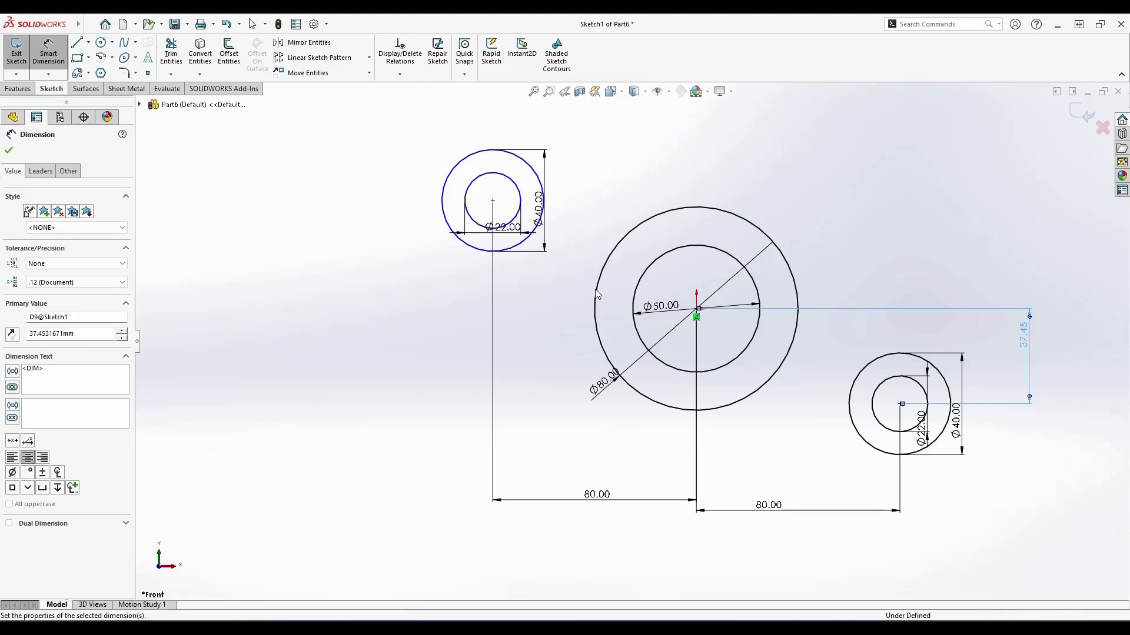
# Step: Dimension the vertical distance between the centres of the upper-left pair and the large central circle as 20 mm
pyautogui.click(481, 254)
pyautogui.click(481, 253)
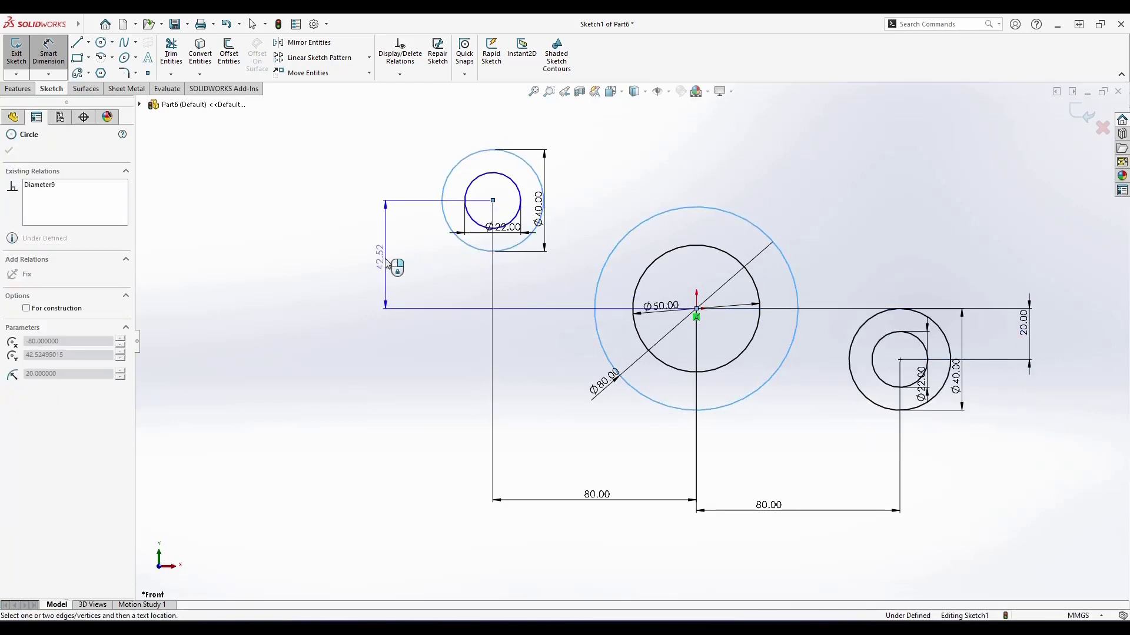
pyautogui.click(377, 277)
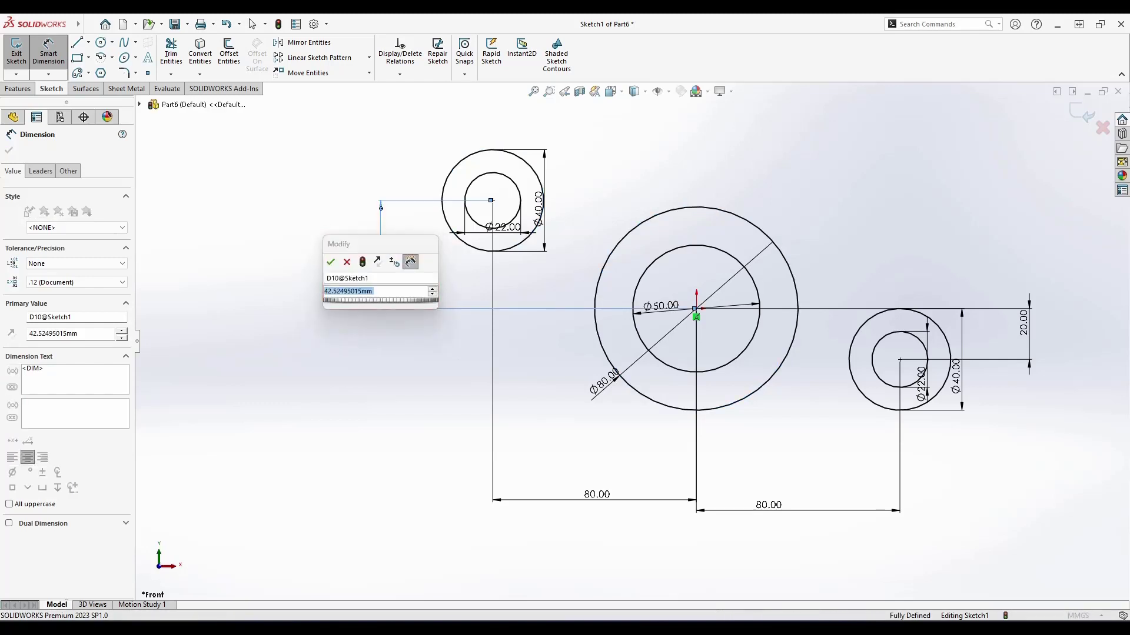
pyautogui.write('20')
pyautogui.press('Return')
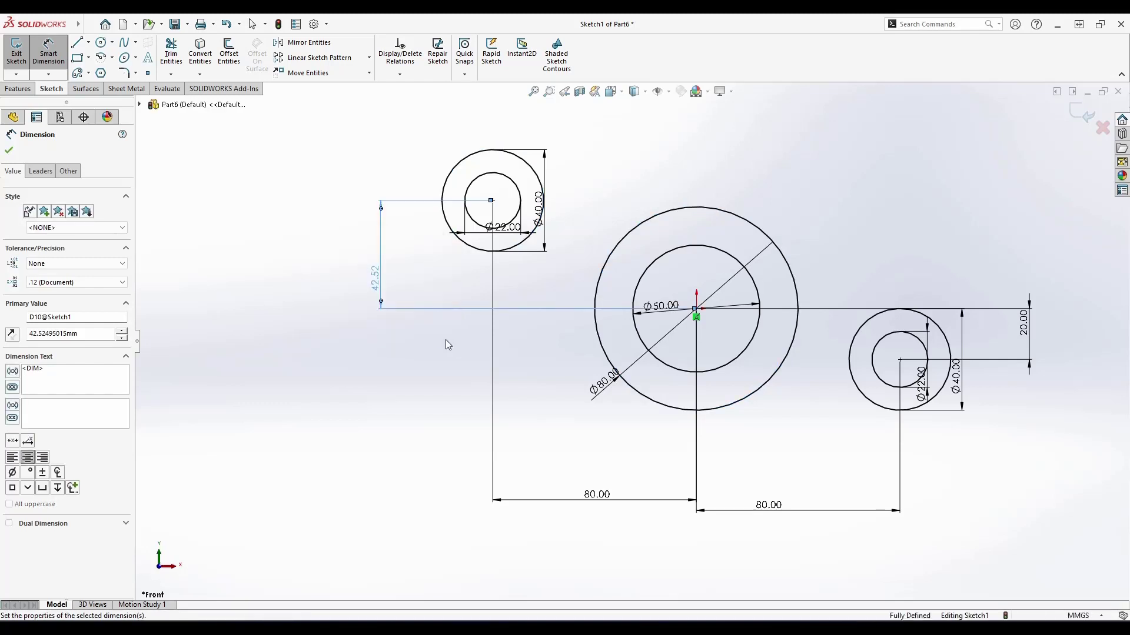
pyautogui.press('Escape')
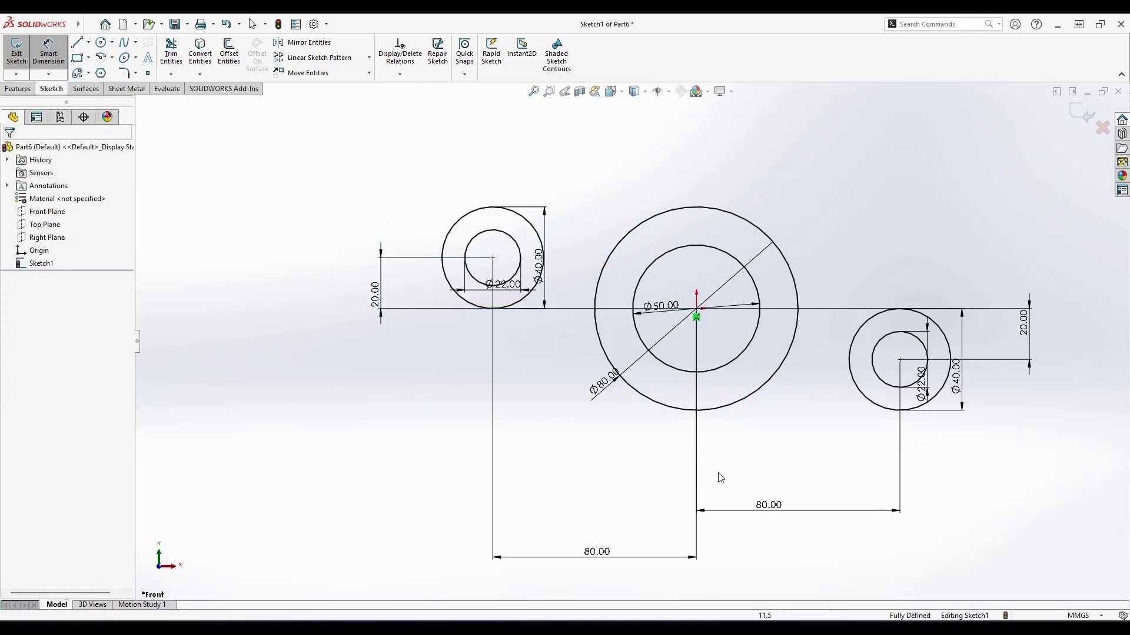
# Step: Draw a three-point arc of about 134 mm radius from the lower-right outer circle to the top of the large circle
pyautogui.press('Escape')
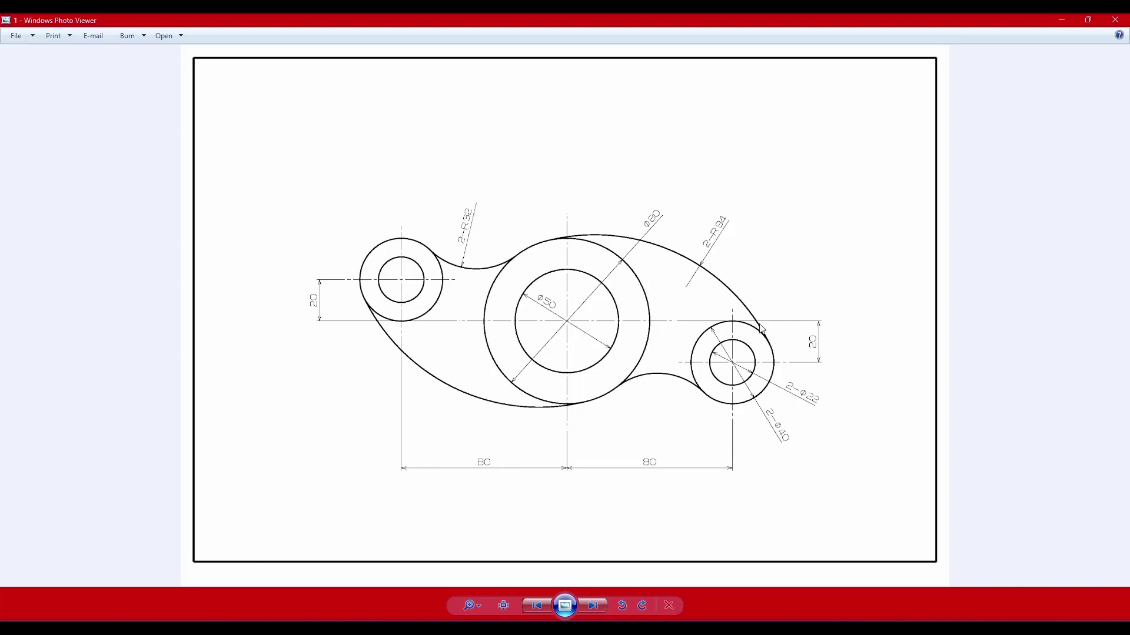
pyautogui.click(1062, 27)
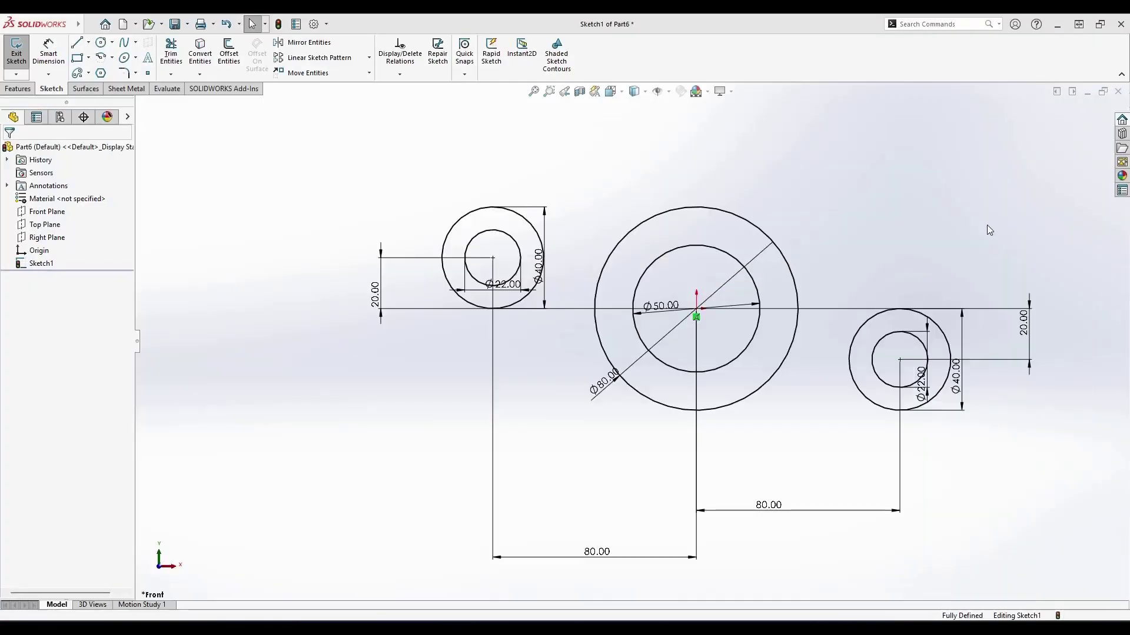
pyautogui.click(113, 61)
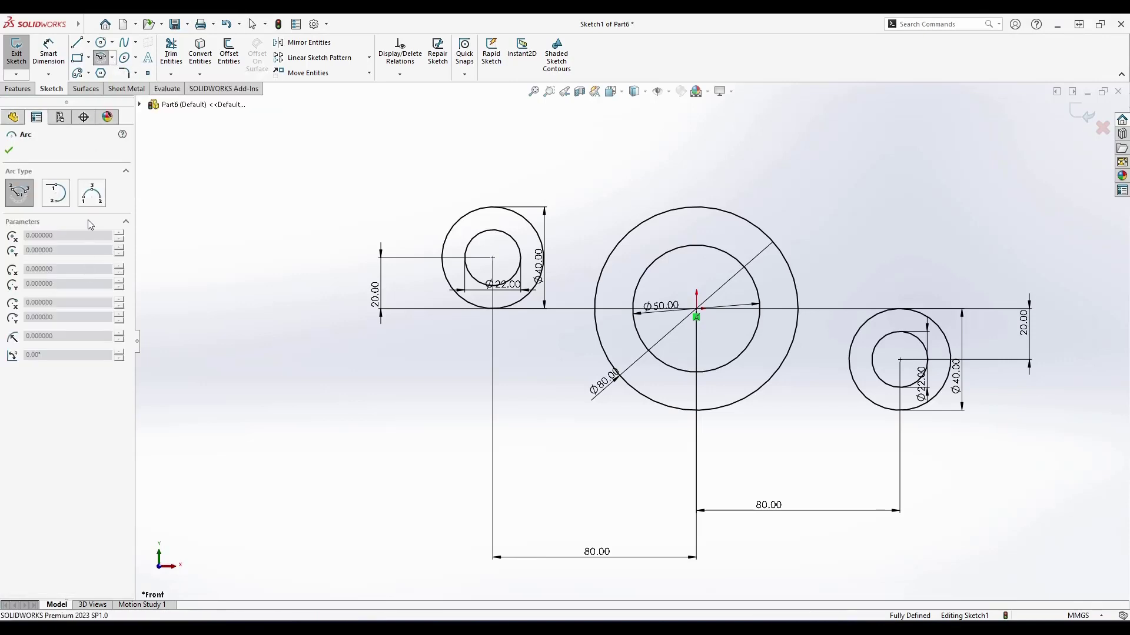
pyautogui.click(92, 200)
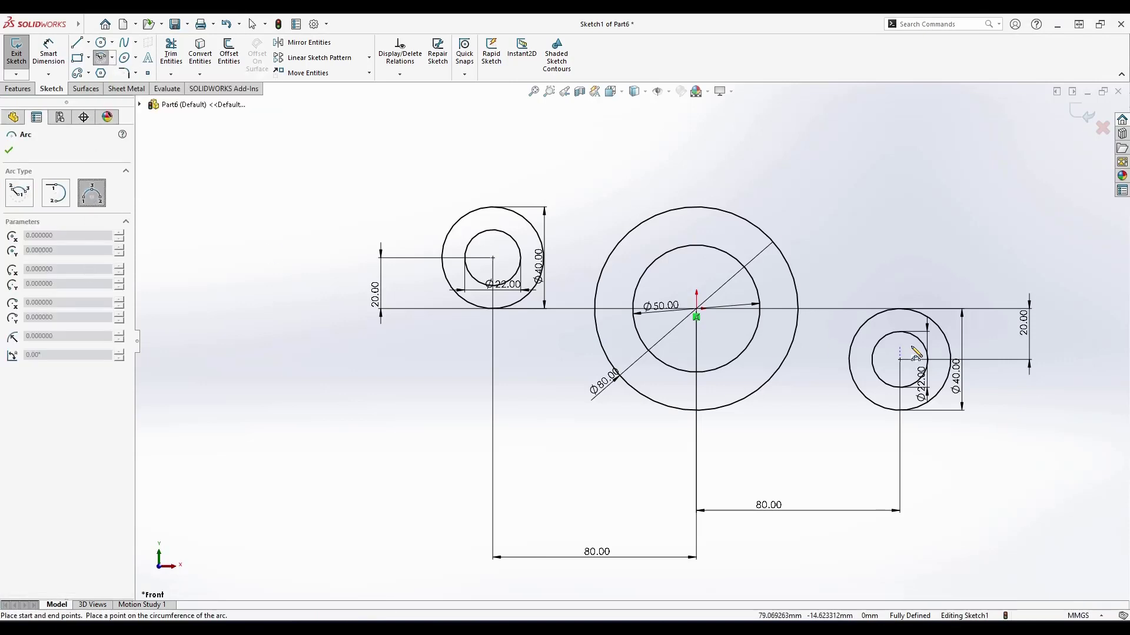
pyautogui.scroll(-3, 881, 347)
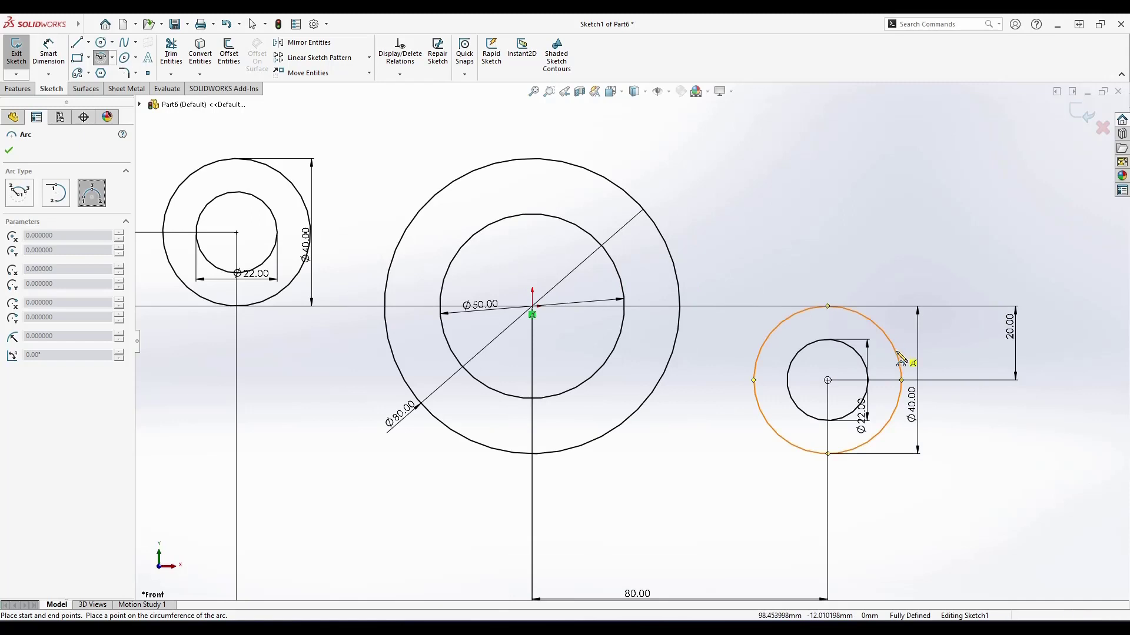
pyautogui.click(902, 360)
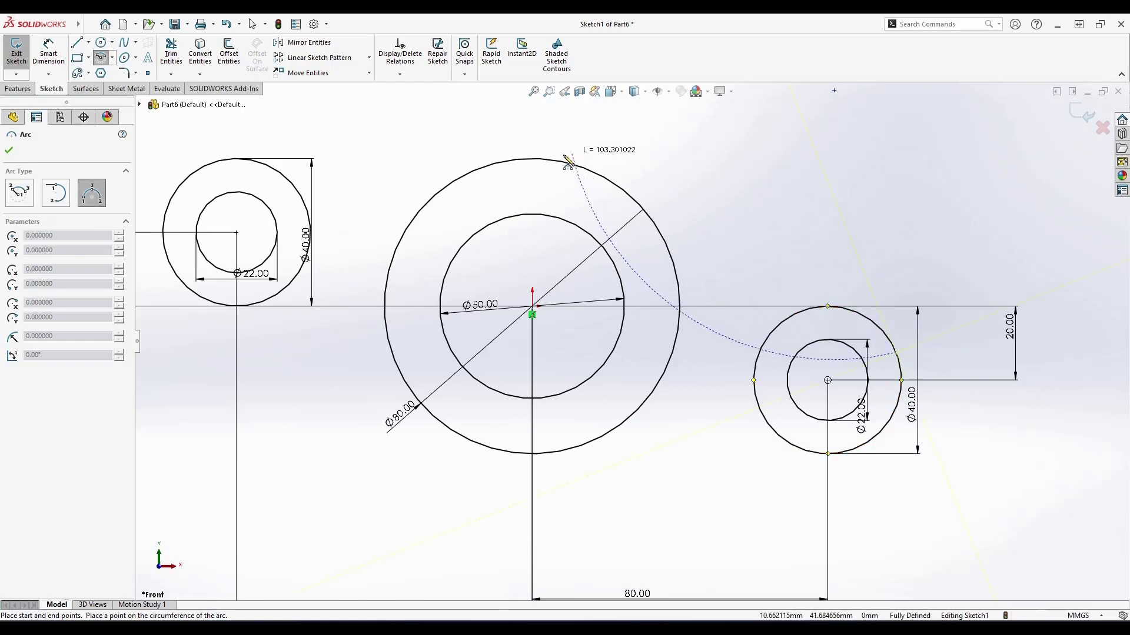
pyautogui.click(546, 159)
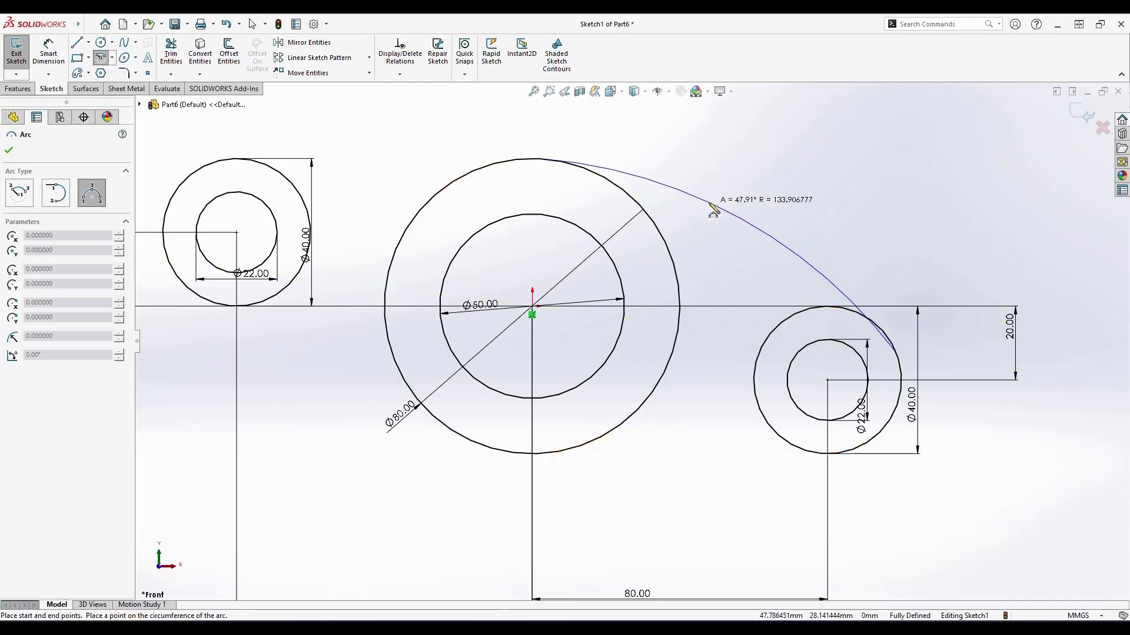
pyautogui.click(740, 219)
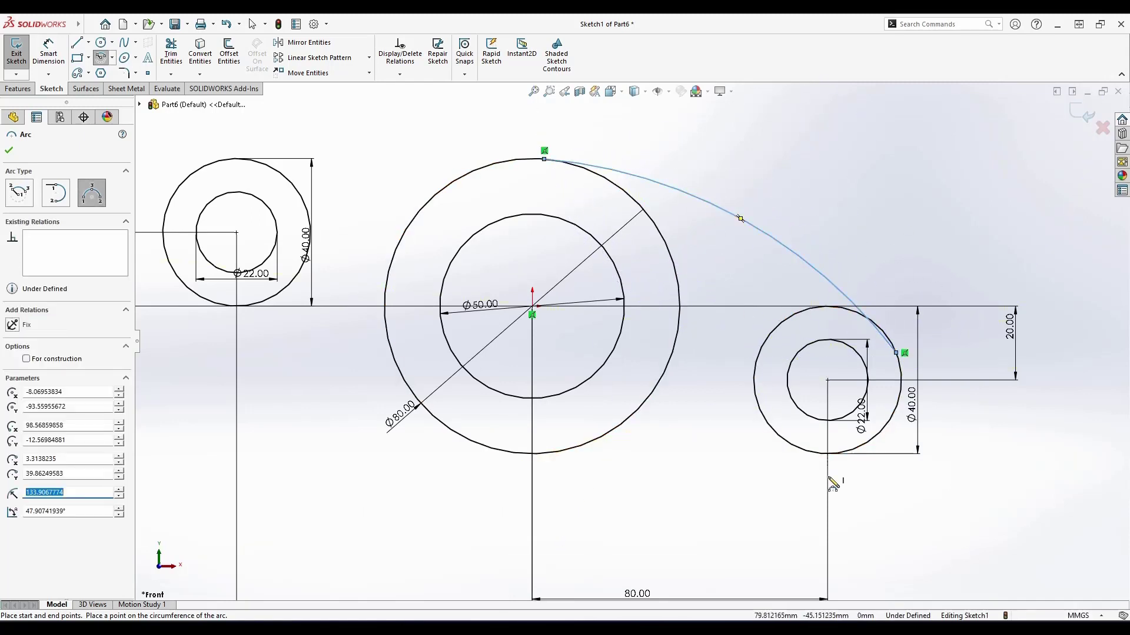
# Step: Draw a three-point arc of about 50 mm radius, bulging upward, between the undersides of the lower-right outer circle and the large circle
pyautogui.click(801, 450)
pyautogui.click(600, 440)
pyautogui.click(697, 412)
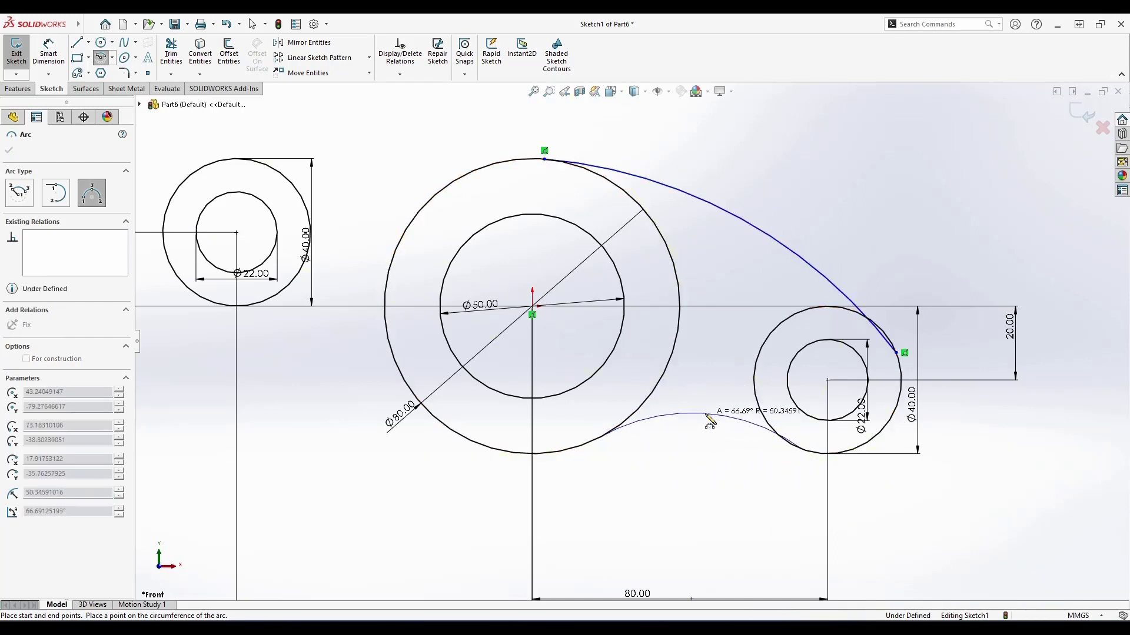
# Step: Draw a three-point arc of about 70 mm radius from the large circle's underside to the outer side of the upper-left outer circle
pyautogui.scroll(3, 630, 342)
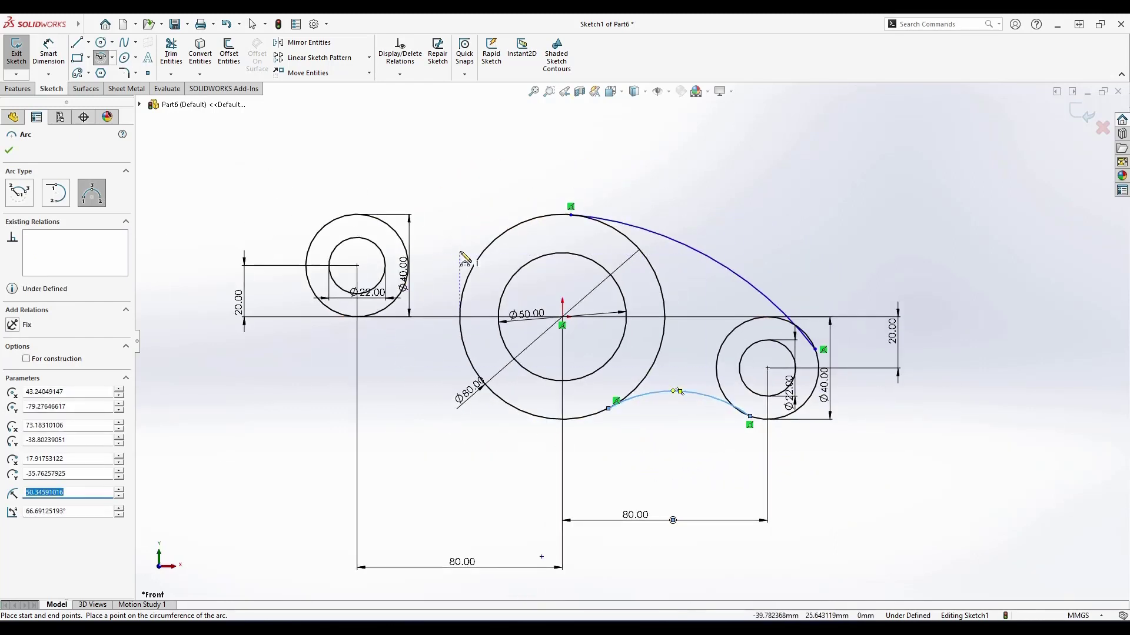
pyautogui.hotkey('alt', 'Tab')
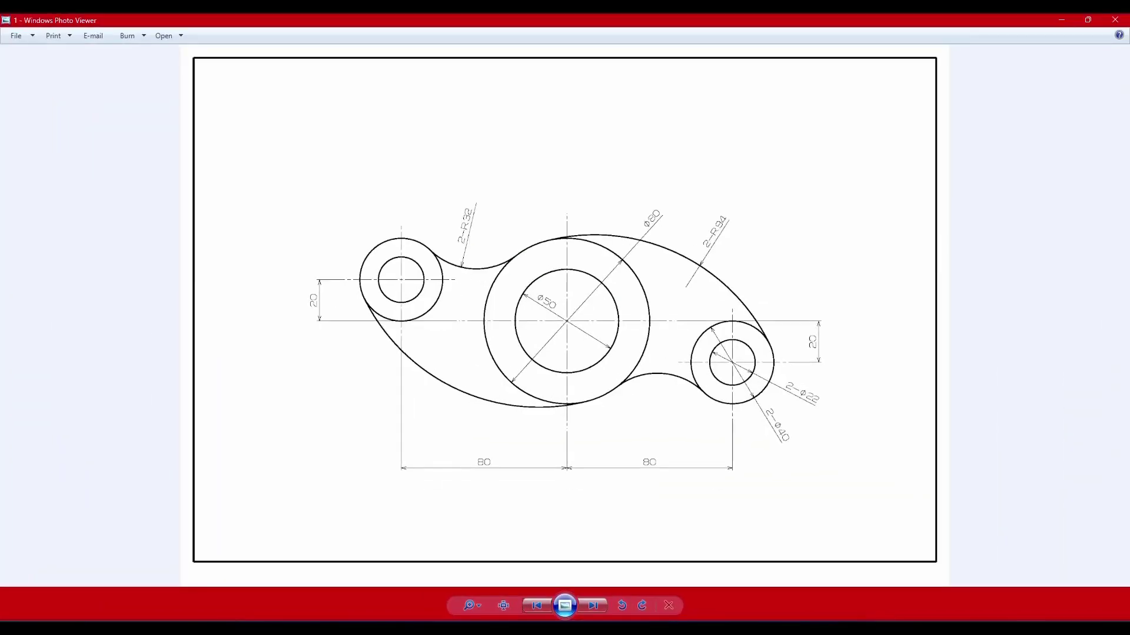
pyautogui.hotkey('alt', 'Tab')
pyautogui.click(552, 420)
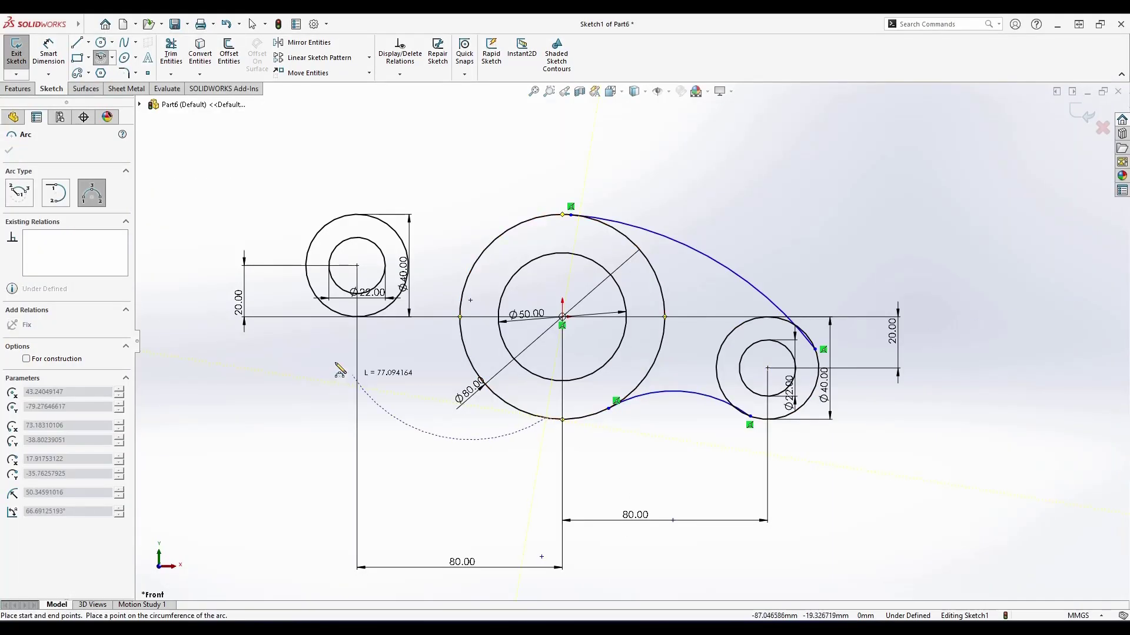
pyautogui.click(310, 285)
pyautogui.click(434, 428)
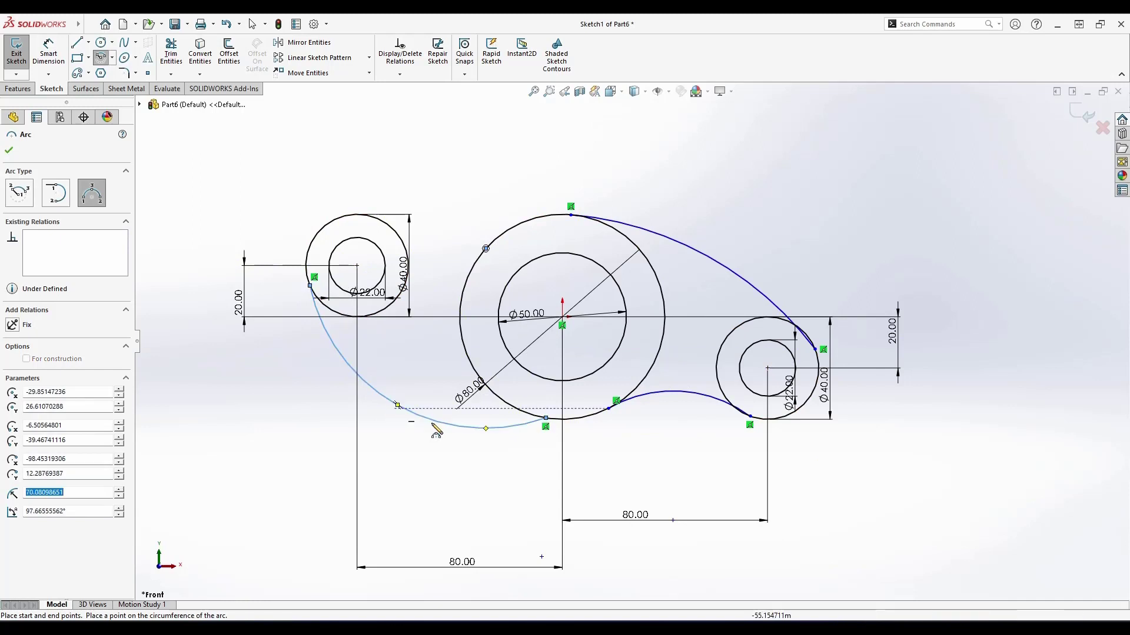
# Step: Draw a downward-bulging three-point arc of about 45 mm radius between the large circle and the upper-left outer circle
pyautogui.click(486, 248)
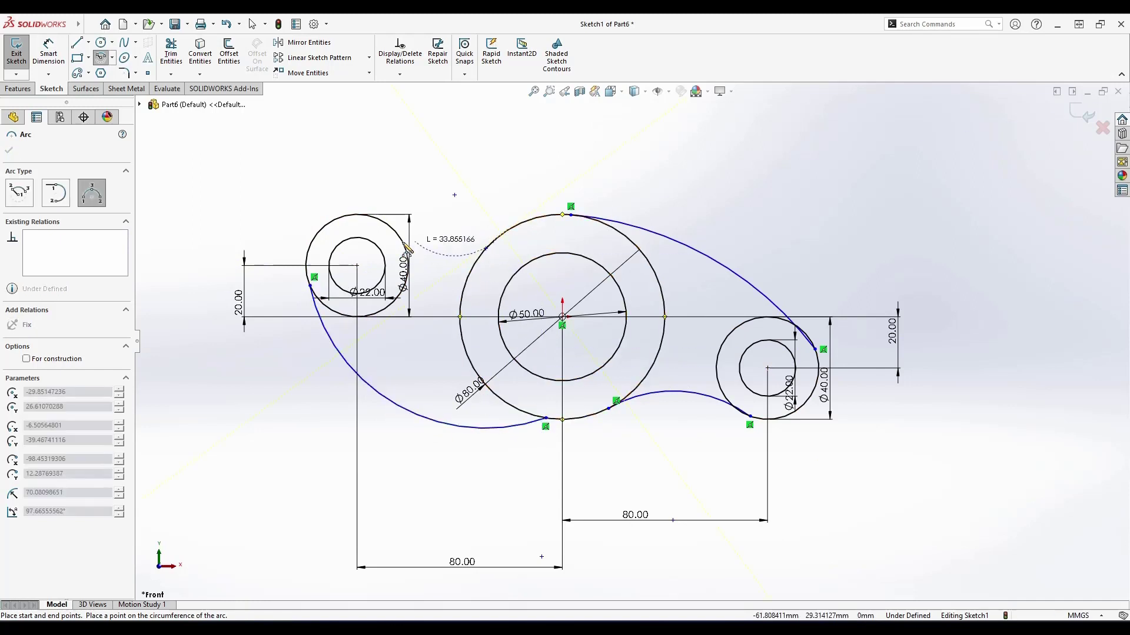
pyautogui.click(393, 230)
pyautogui.click(449, 245)
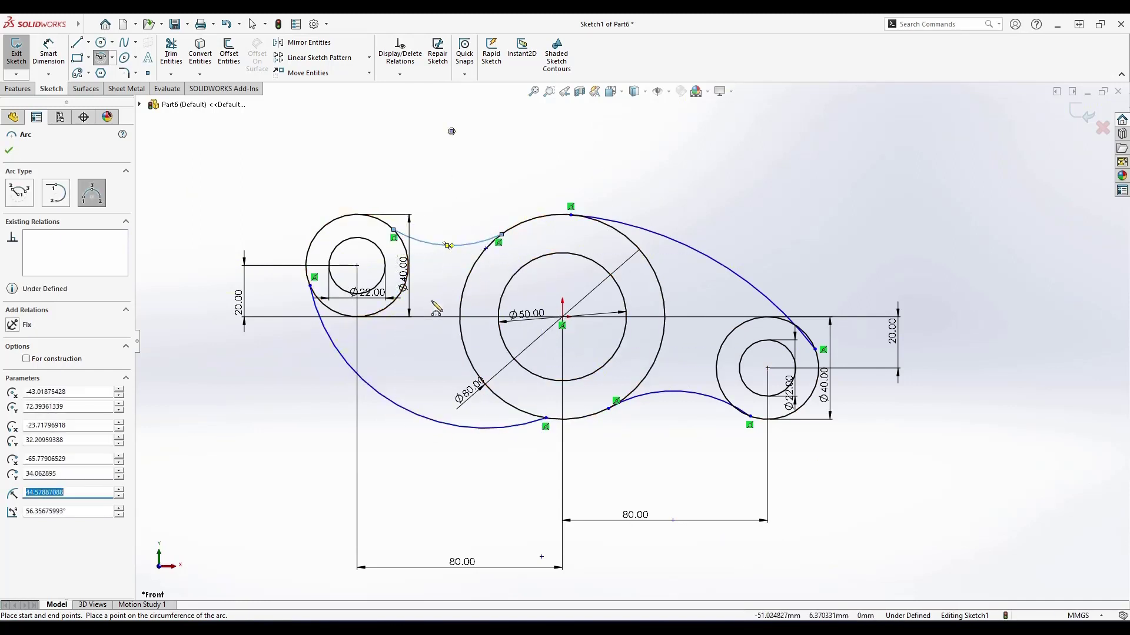
pyautogui.press('Escape')
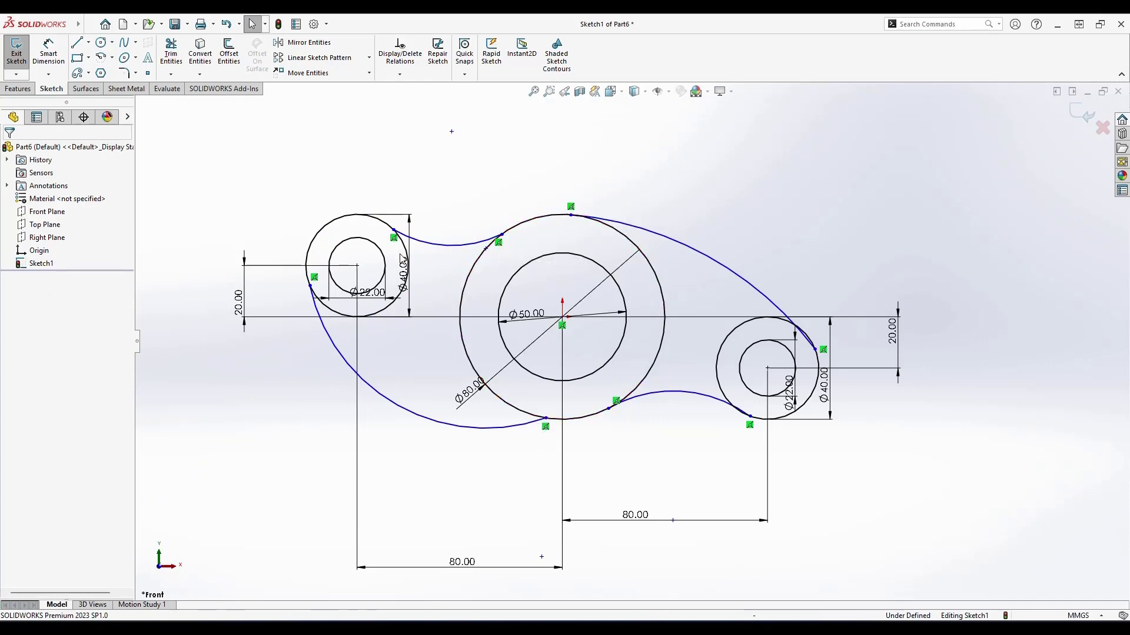
# Step: Make the long upper-right arc tangent to the 80 mm central circle
pyautogui.scroll(-2, 606, 226)
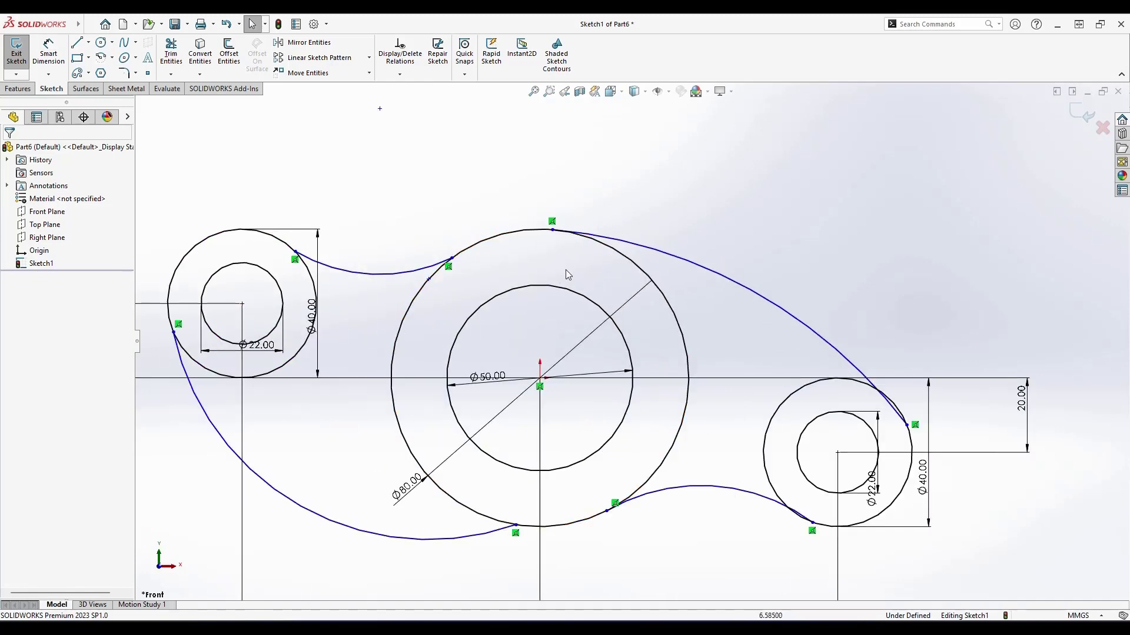
pyautogui.scroll(-2, 630, 271)
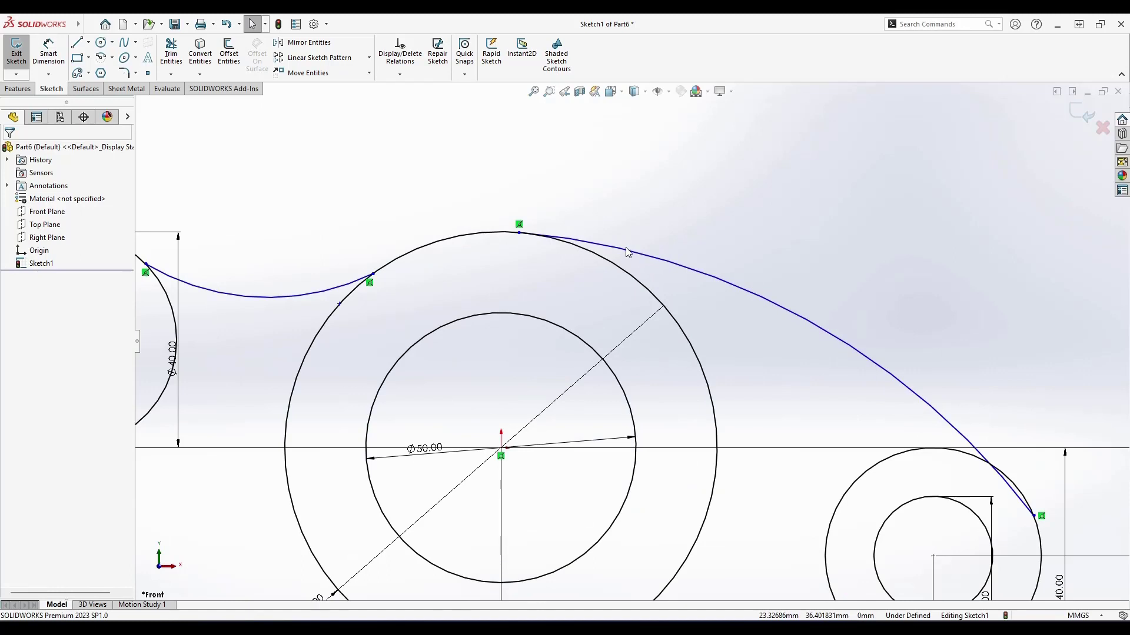
pyautogui.click(624, 252)
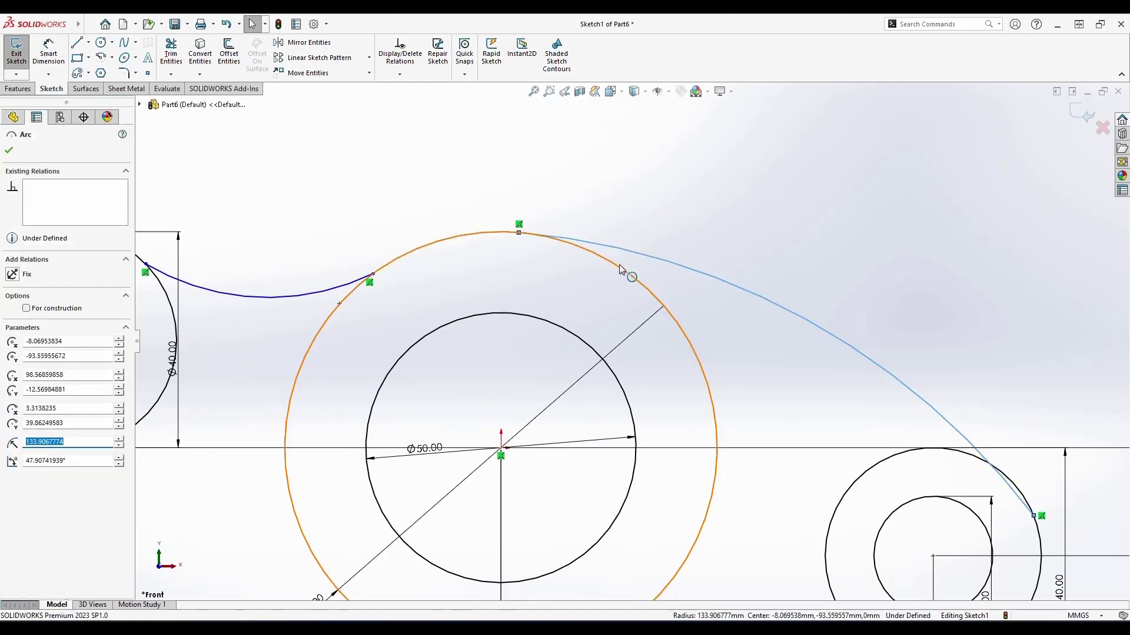
pyautogui.keyDown('ctrl'); pyautogui.click(619, 270); pyautogui.keyUp('ctrl')
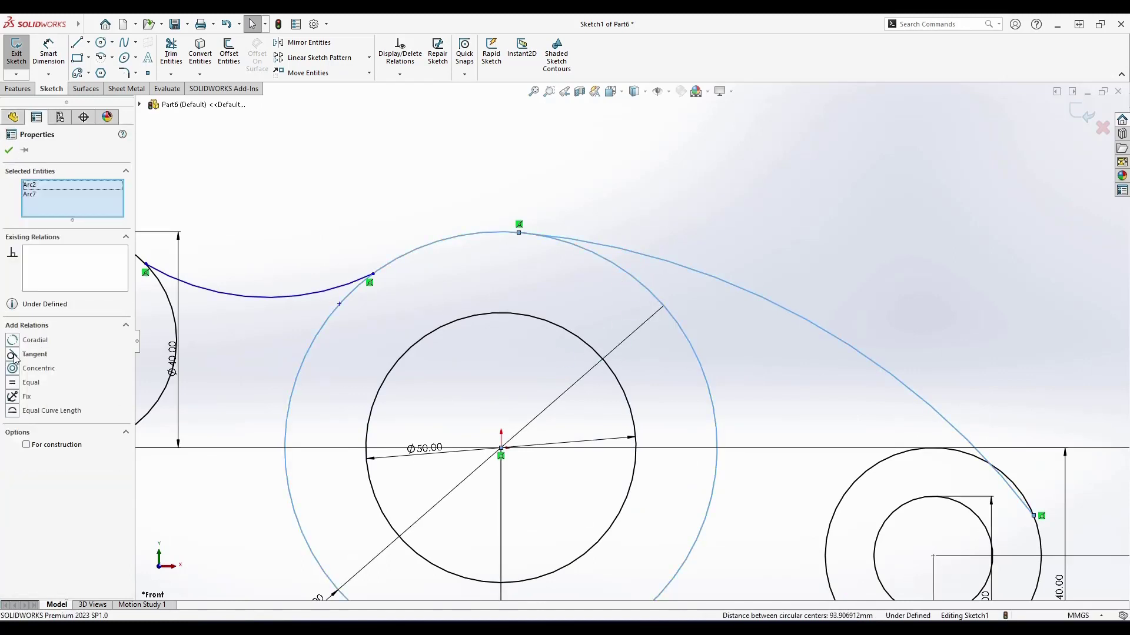
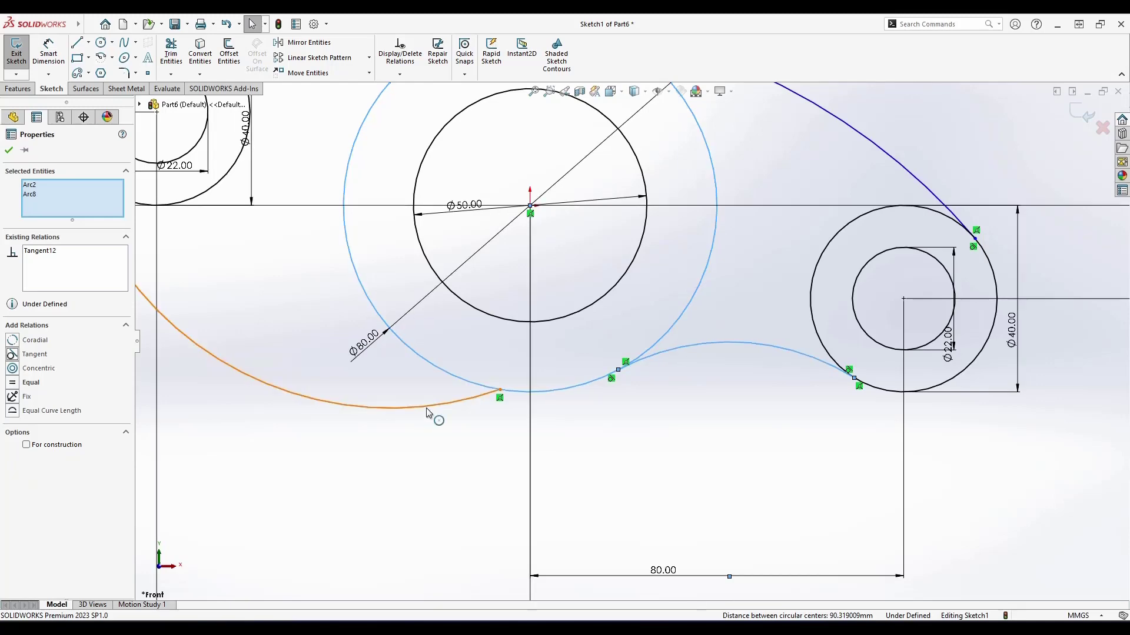
# Step: Make the long lower-left arc tangent to the 80 mm central circle
pyautogui.click(428, 407)
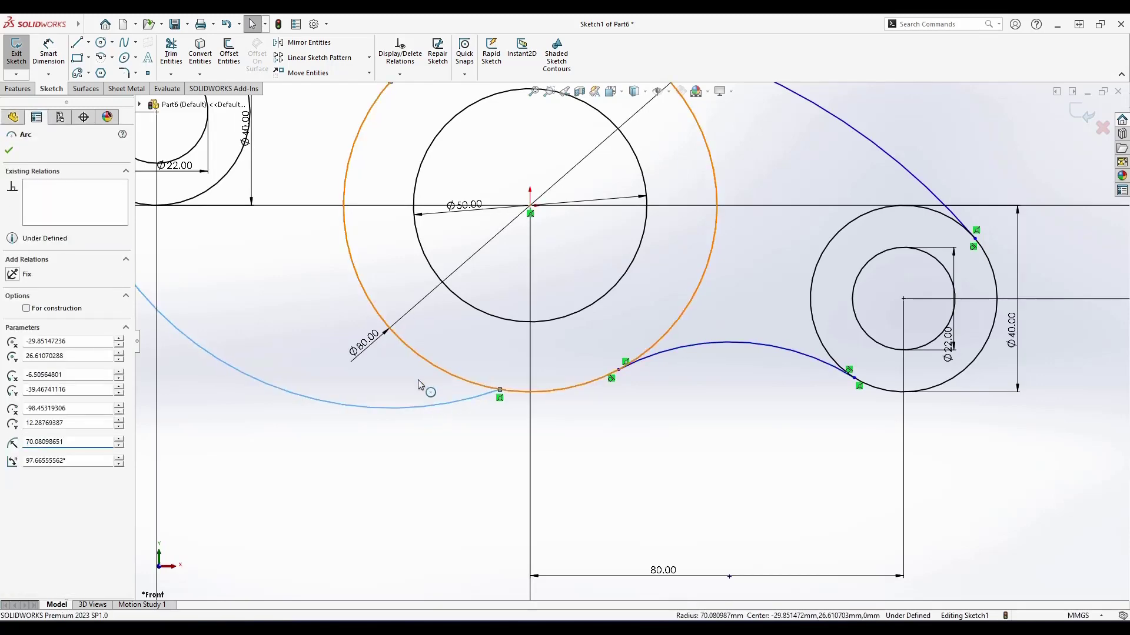
pyautogui.keyDown('ctrl'); pyautogui.click(444, 372); pyautogui.keyUp('ctrl')
pyautogui.click(13, 354)
# Step: Make the long lower-left arc tangent to the upper-left 40 mm circle
pyautogui.scroll(3, 510, 366)
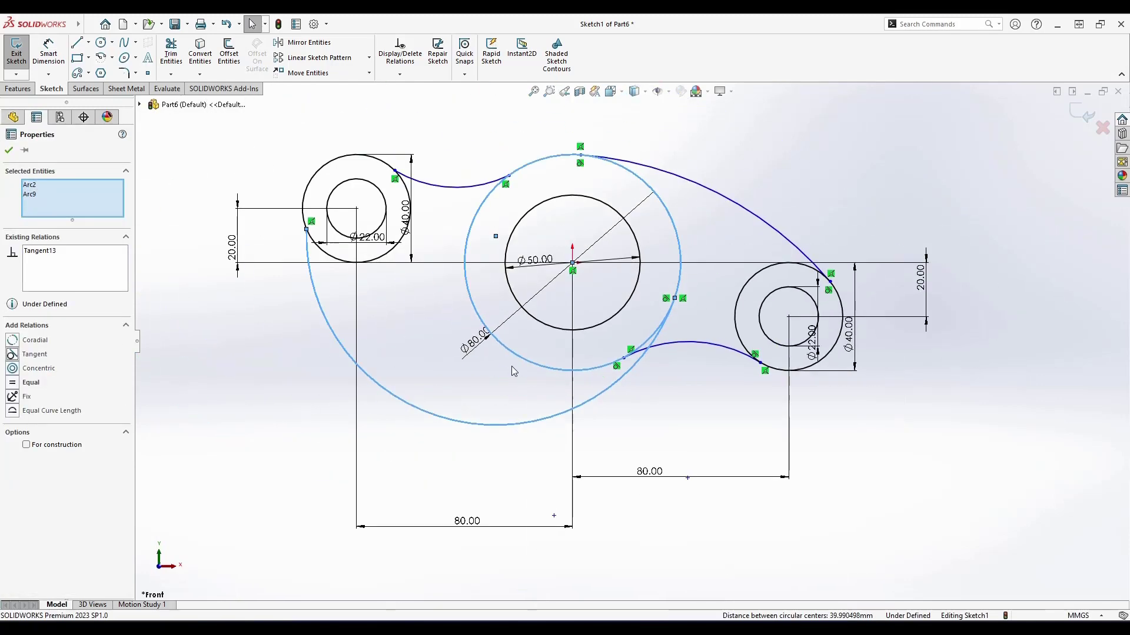
pyautogui.scroll(-5, 388, 306)
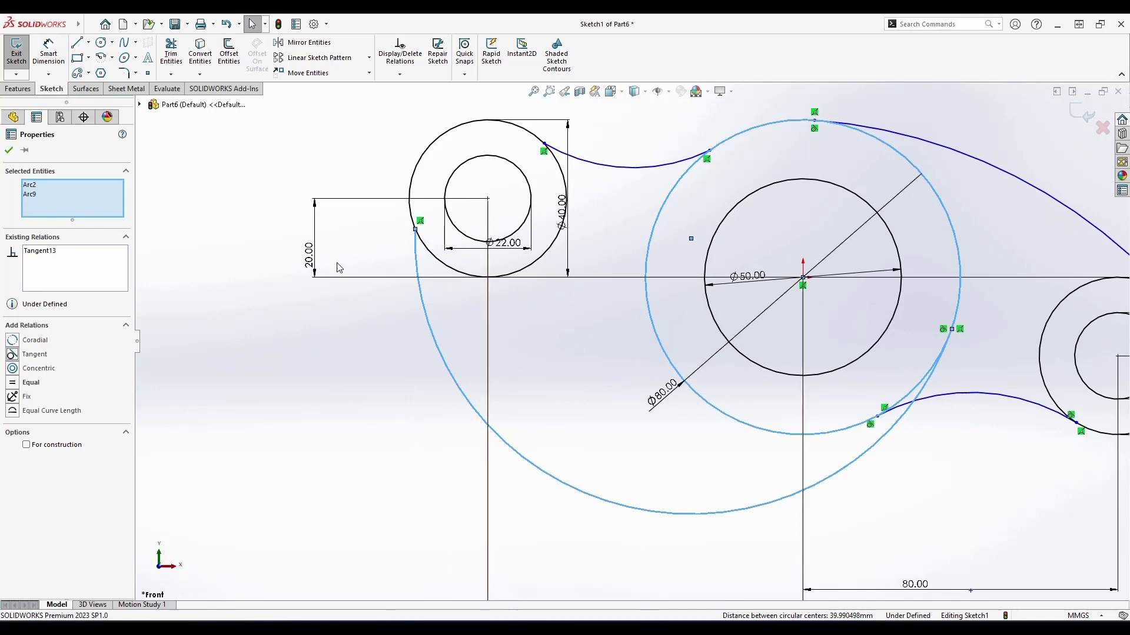
pyautogui.click(418, 246)
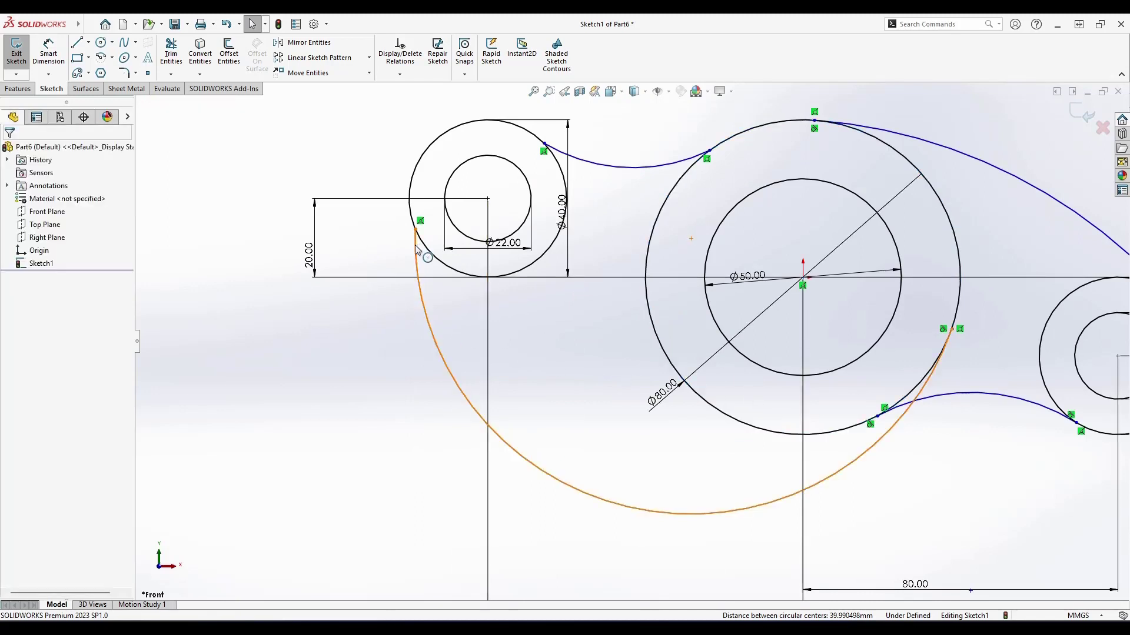
pyautogui.click(422, 243)
pyautogui.keyDown('ctrl'); pyautogui.click(418, 294); pyautogui.keyUp('ctrl')
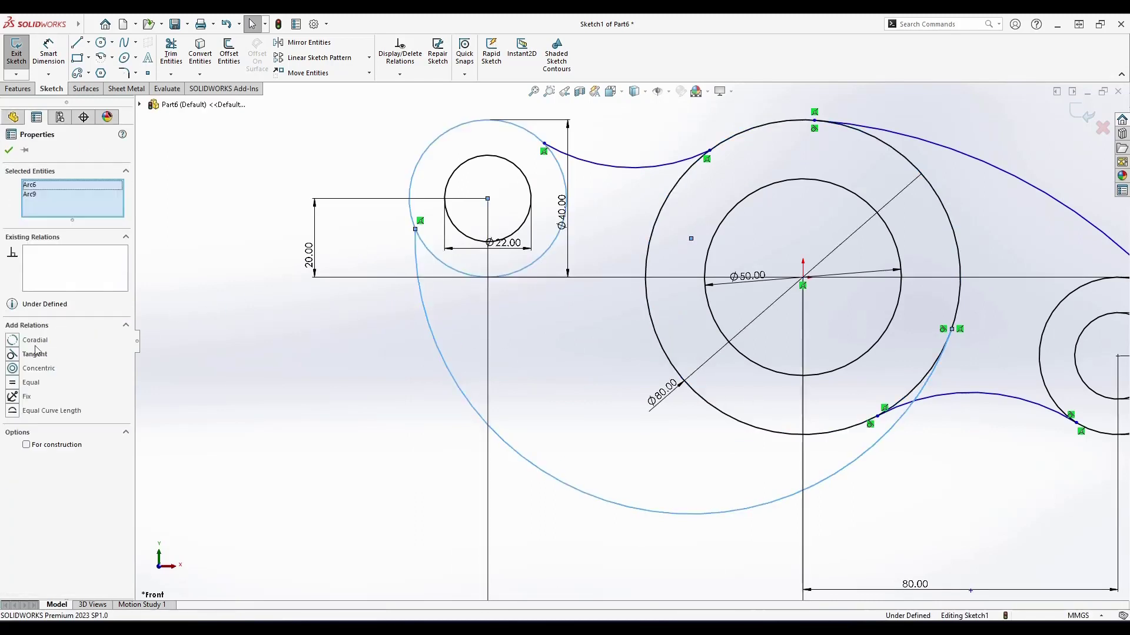
pyautogui.click(13, 354)
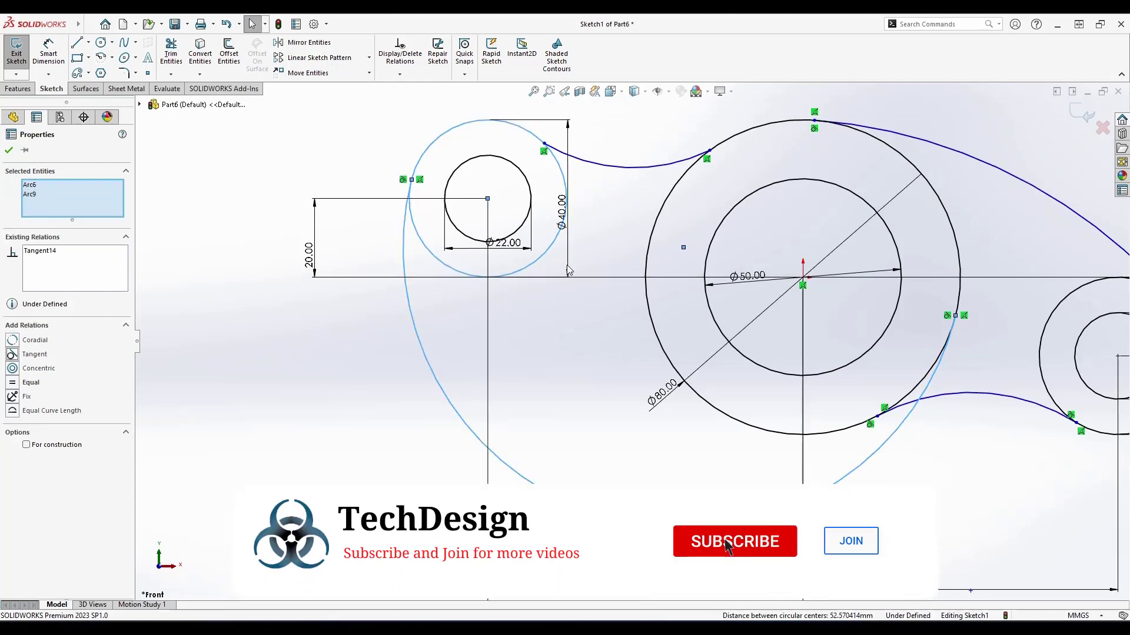
# Step: Make the short upper-left arc tangent to the 80 mm central circle
pyautogui.scroll(2, 688, 200)
pyautogui.scroll(-5, 688, 200)
pyautogui.click(635, 239)
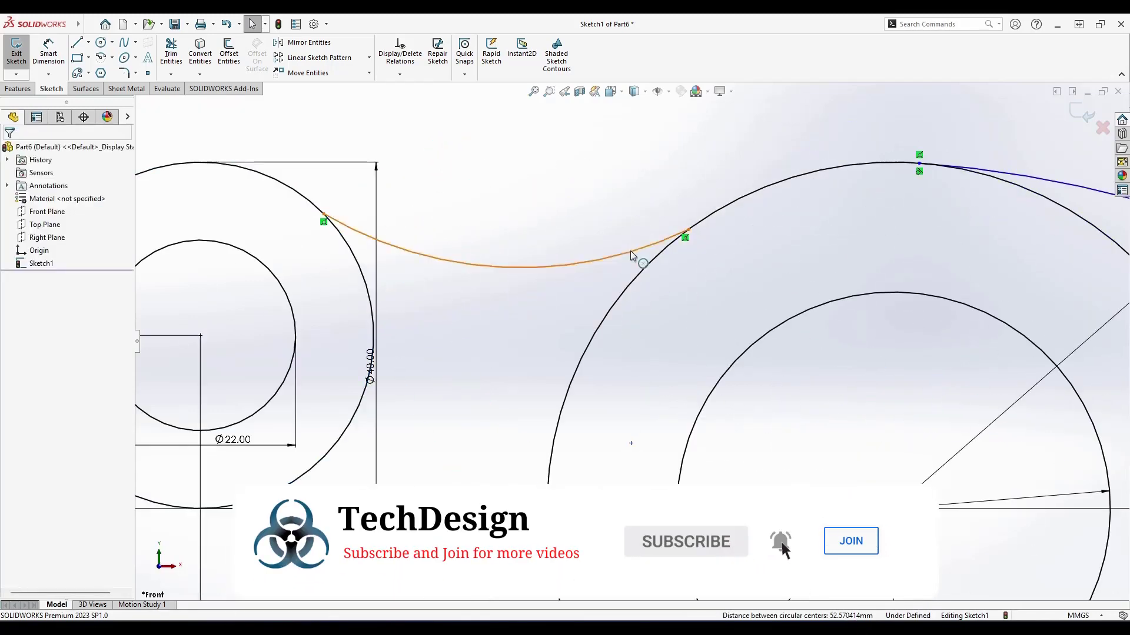
pyautogui.click(630, 251)
pyautogui.keyDown('ctrl'); pyautogui.click(648, 258); pyautogui.keyUp('ctrl')
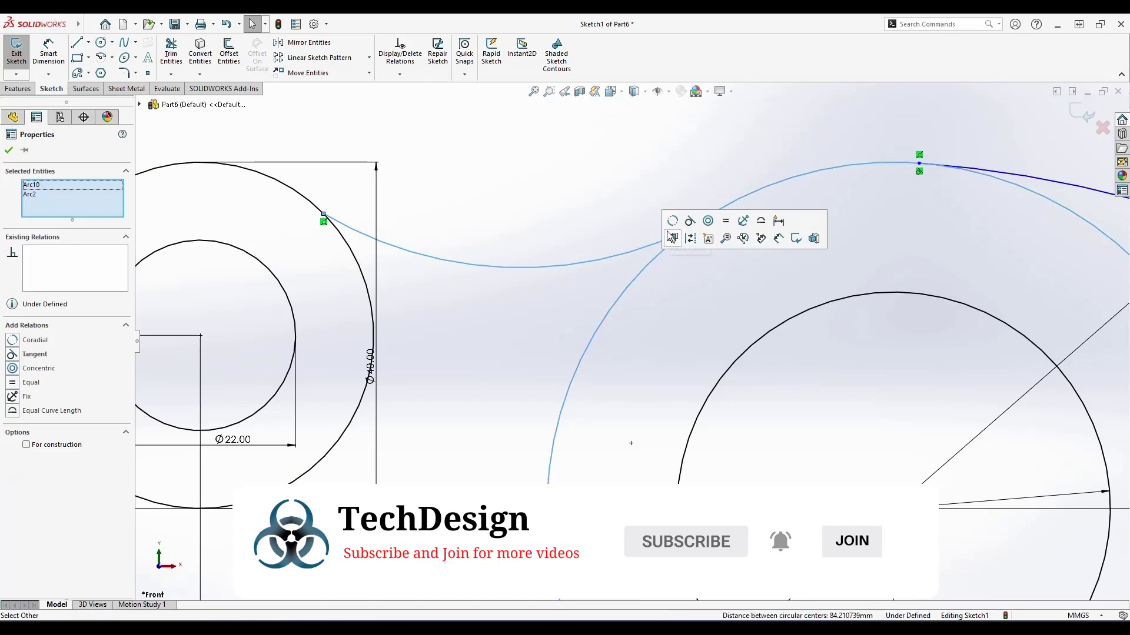
pyautogui.click(677, 227)
pyautogui.press('Escape')
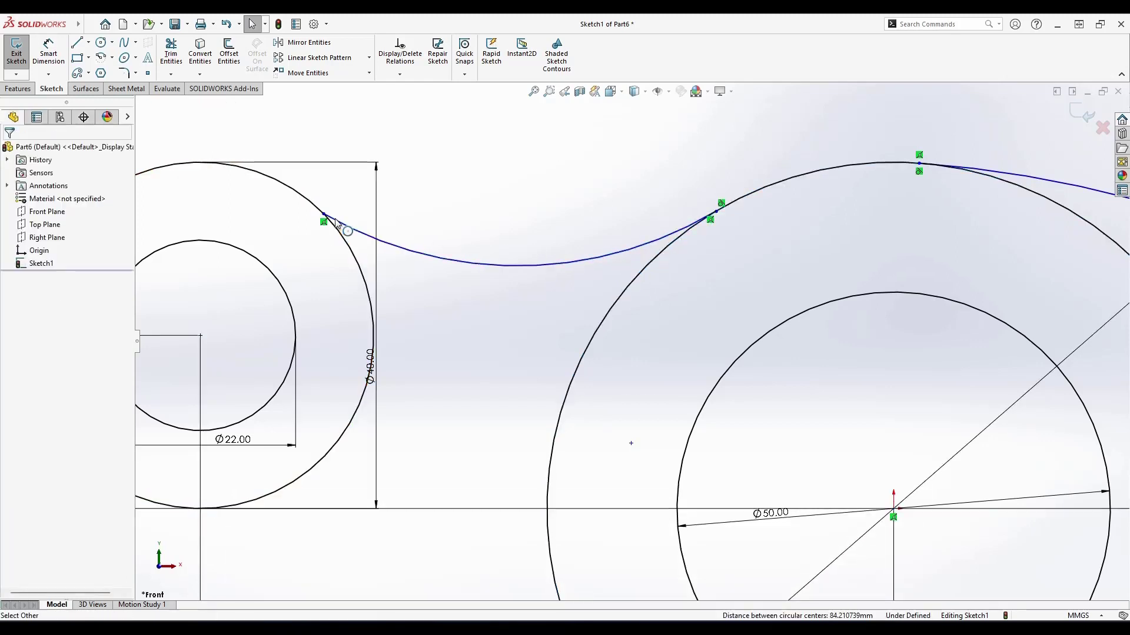
# Step: Make the short upper-left arc tangent to the upper-left 40 mm circle
pyautogui.click(340, 229)
pyautogui.click(343, 237)
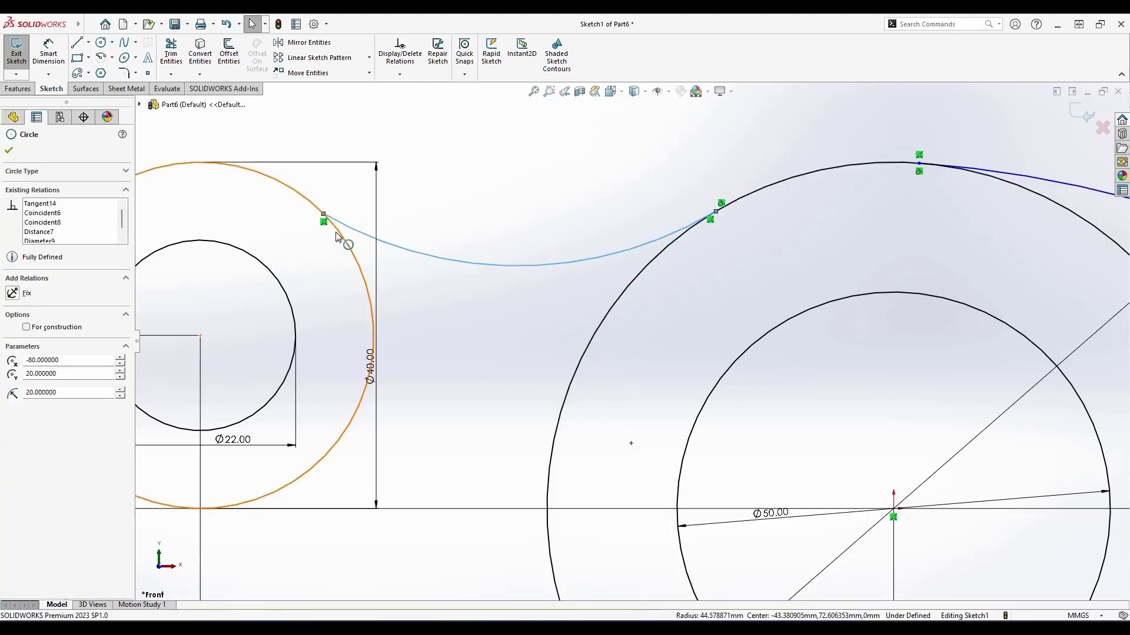
pyautogui.keyDown('ctrl'); pyautogui.click(377, 236); pyautogui.keyUp('ctrl')
pyautogui.press('Escape')
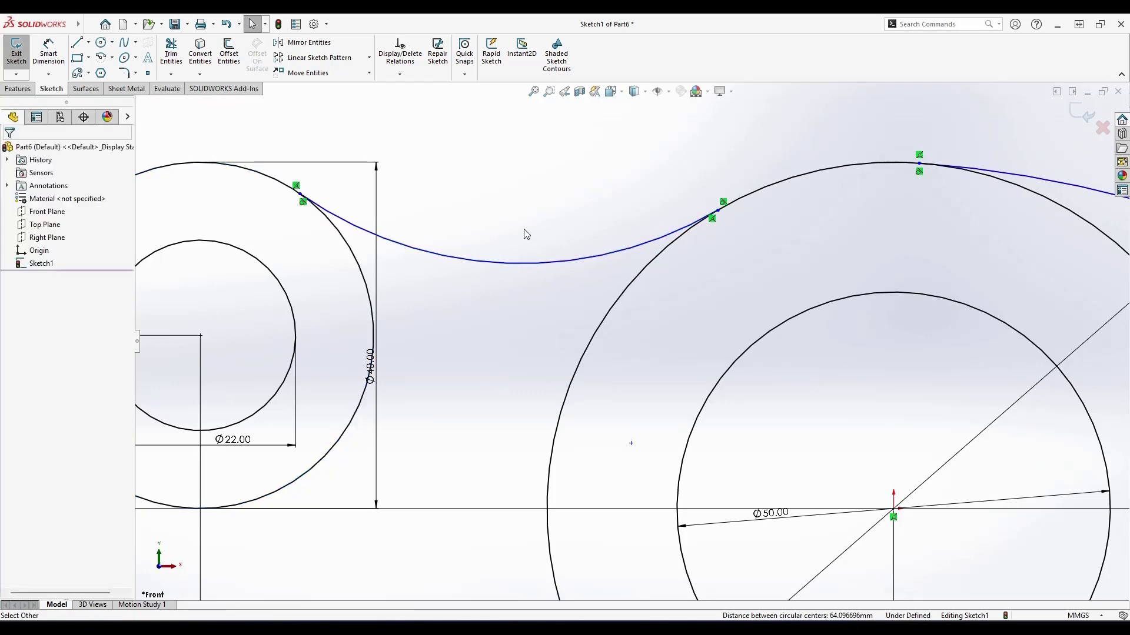
# Step: Move the lower-left arc's endpoint along the 80 mm circle to just left of its lowest point, at about X -8.3, Y -39.1 mm
pyautogui.press('f')
pyautogui.scroll(-1, 627, 432)
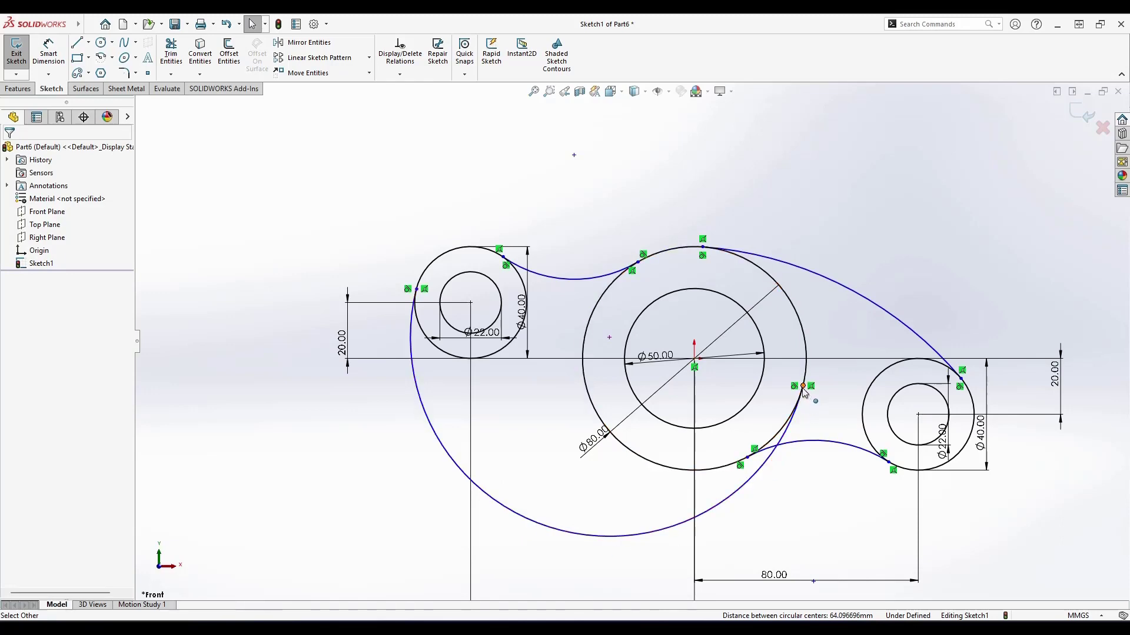
pyautogui.moveTo(802, 388)
pyautogui.mouseDown()
pyautogui.moveTo(781, 423)
pyautogui.moveTo(732, 458)
pyautogui.moveTo(673, 456)
pyautogui.mouseUp()
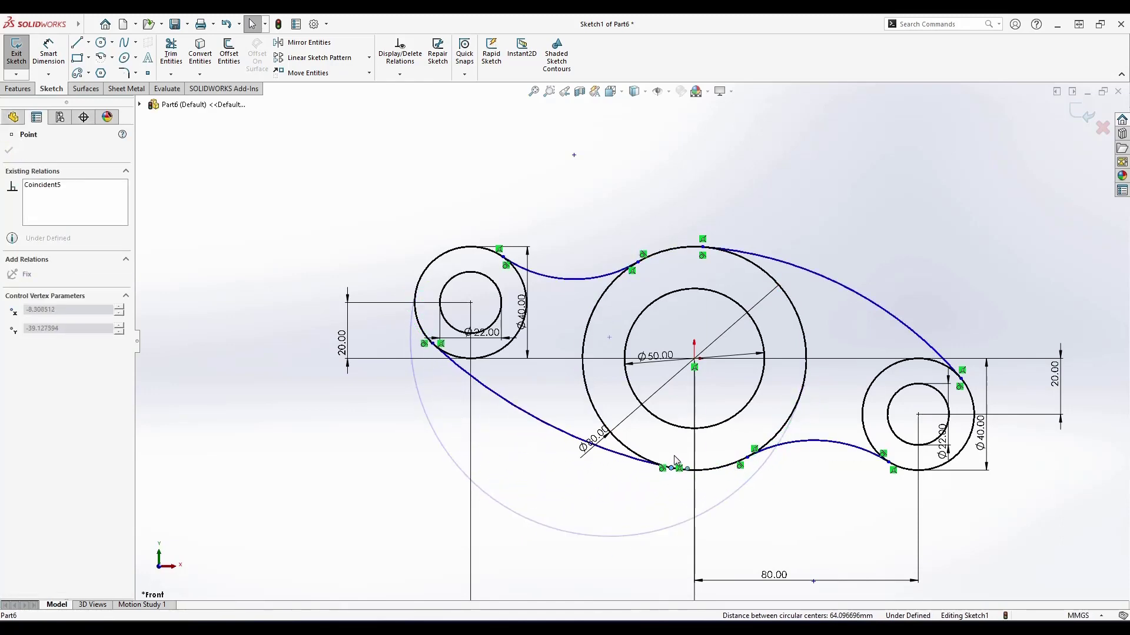
pyautogui.scroll(3, 588, 411)
pyautogui.scroll(-3, 463, 347)
pyautogui.scroll(3, 641, 317)
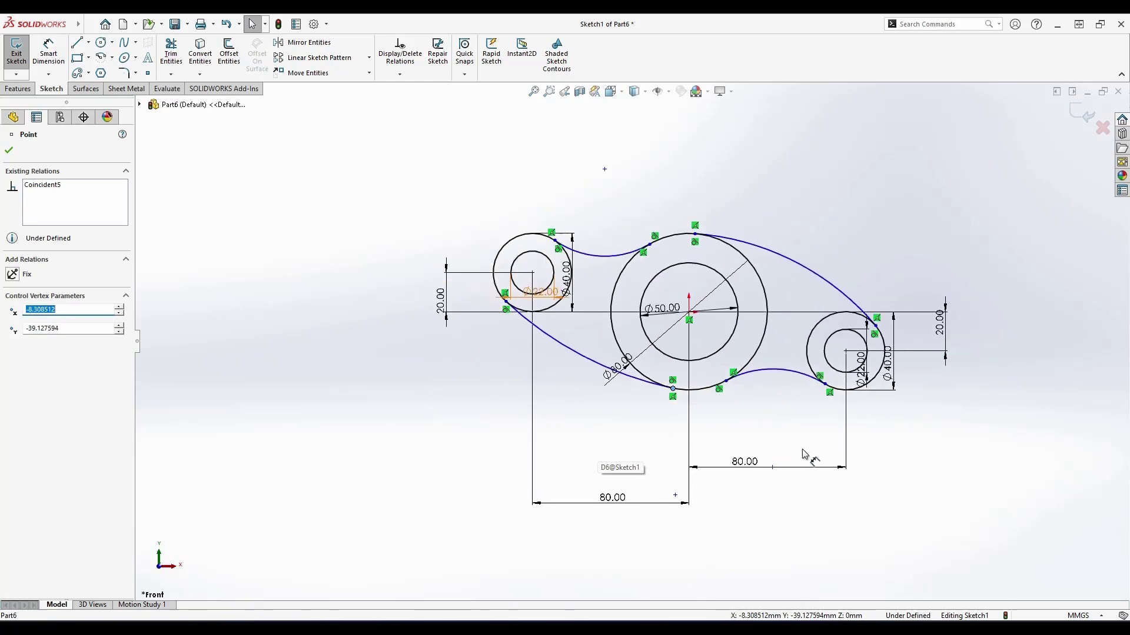
# Step: Check the arc radii in the reference drawing and dimension the long upper-right arc with a 94 mm radius
pyautogui.scroll(-3, 777, 377)
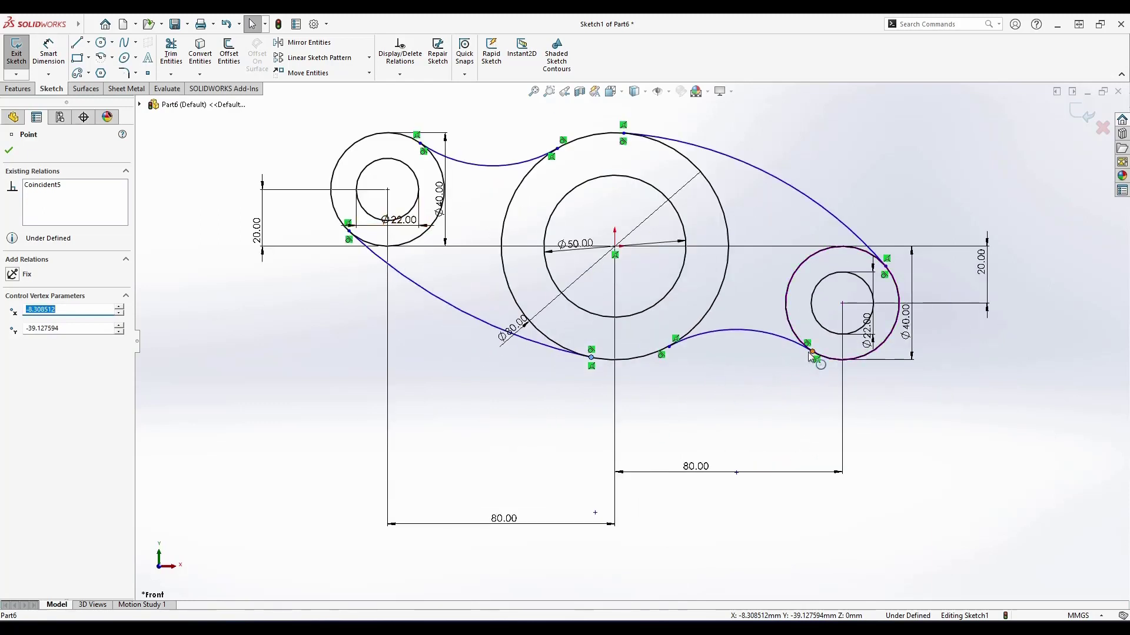
pyautogui.click(813, 392)
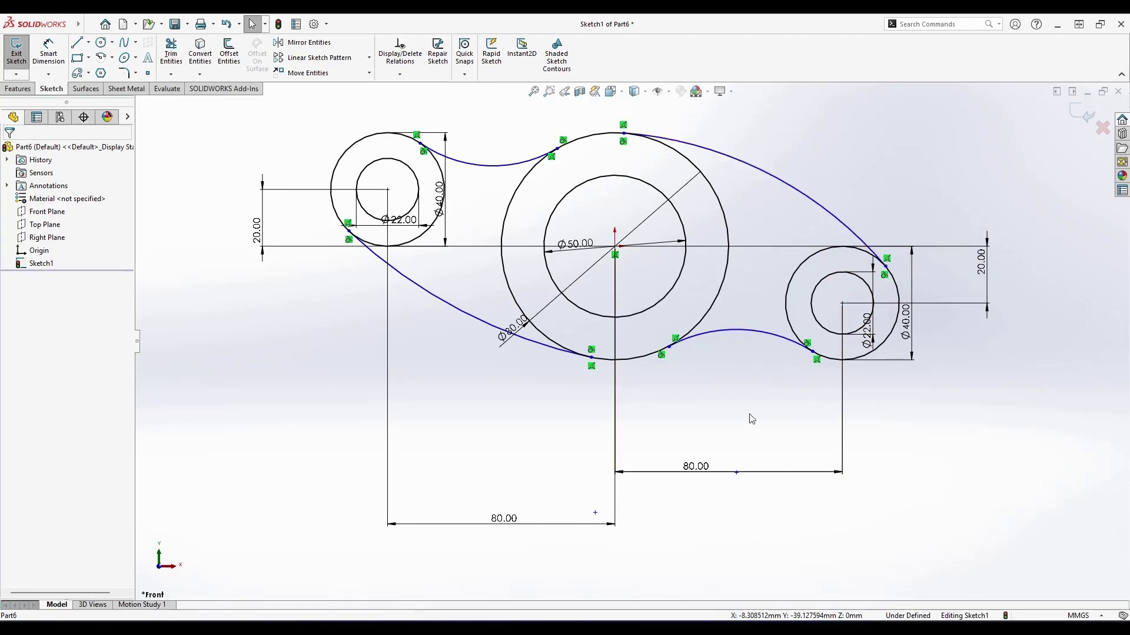
pyautogui.click(613, 621)
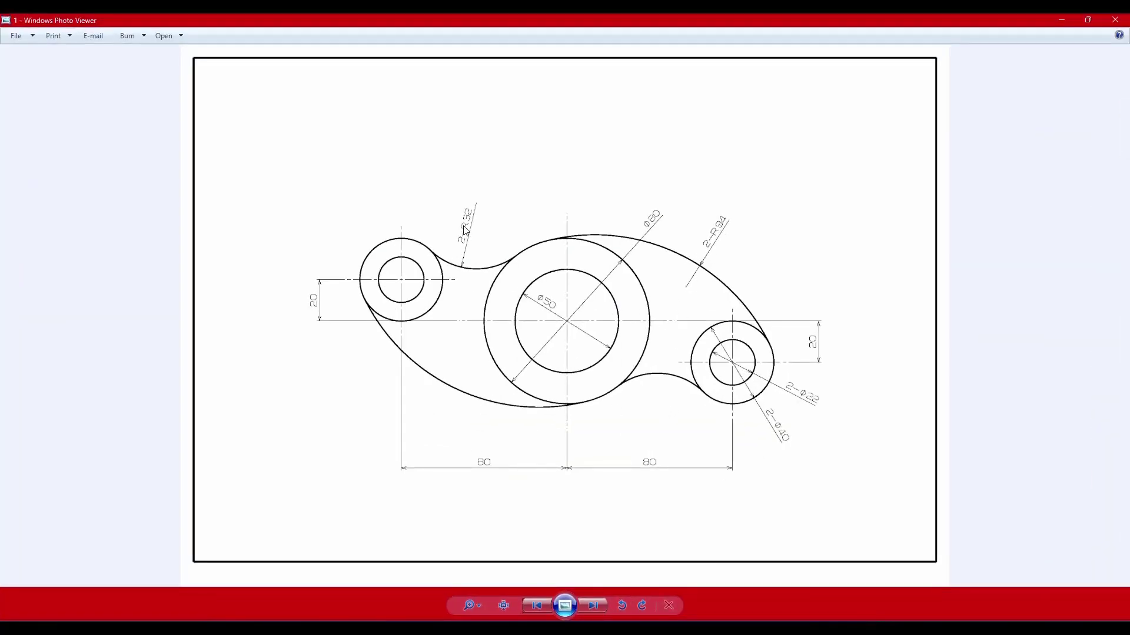
pyautogui.click(1060, 22)
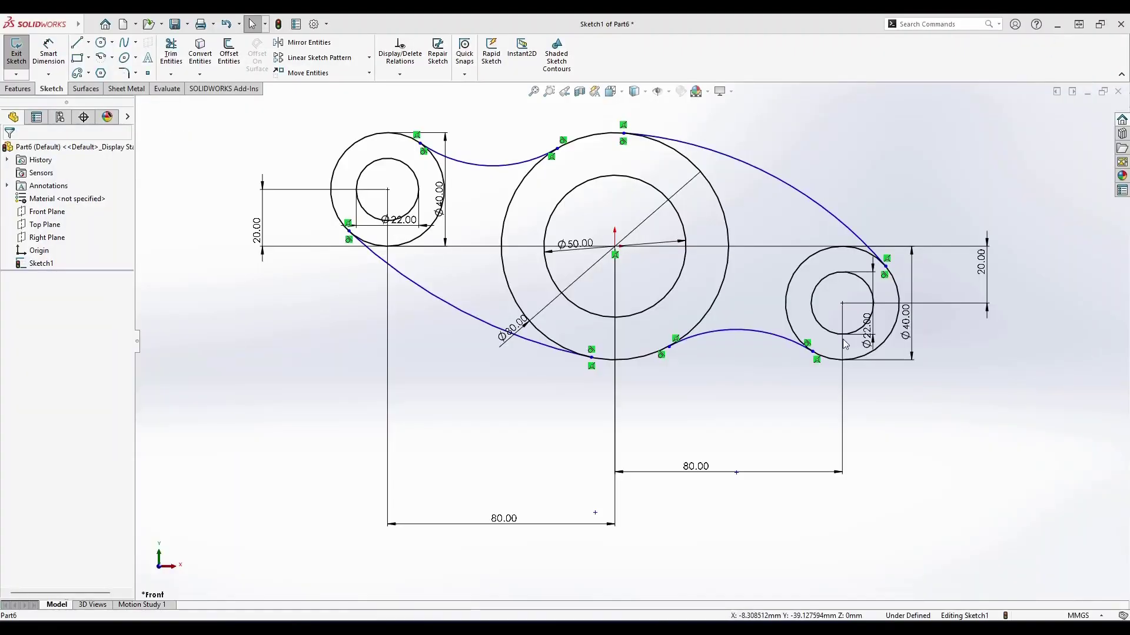
pyautogui.moveTo(887, 485); pyautogui.dragTo(887, 373, button='right')
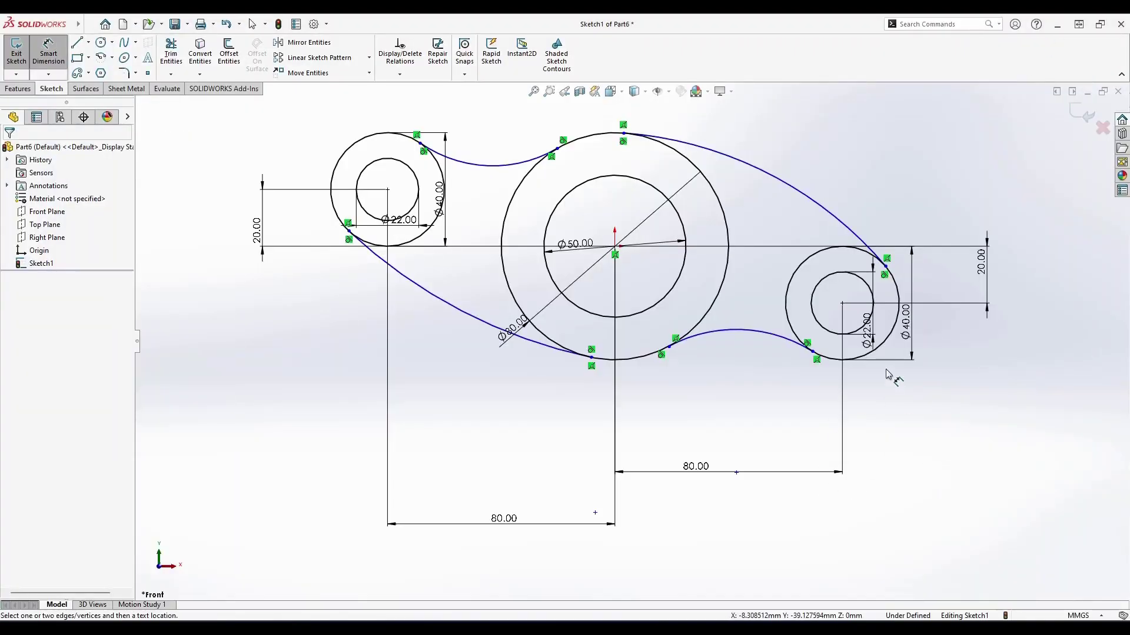
pyautogui.click(799, 187)
pyautogui.click(829, 187)
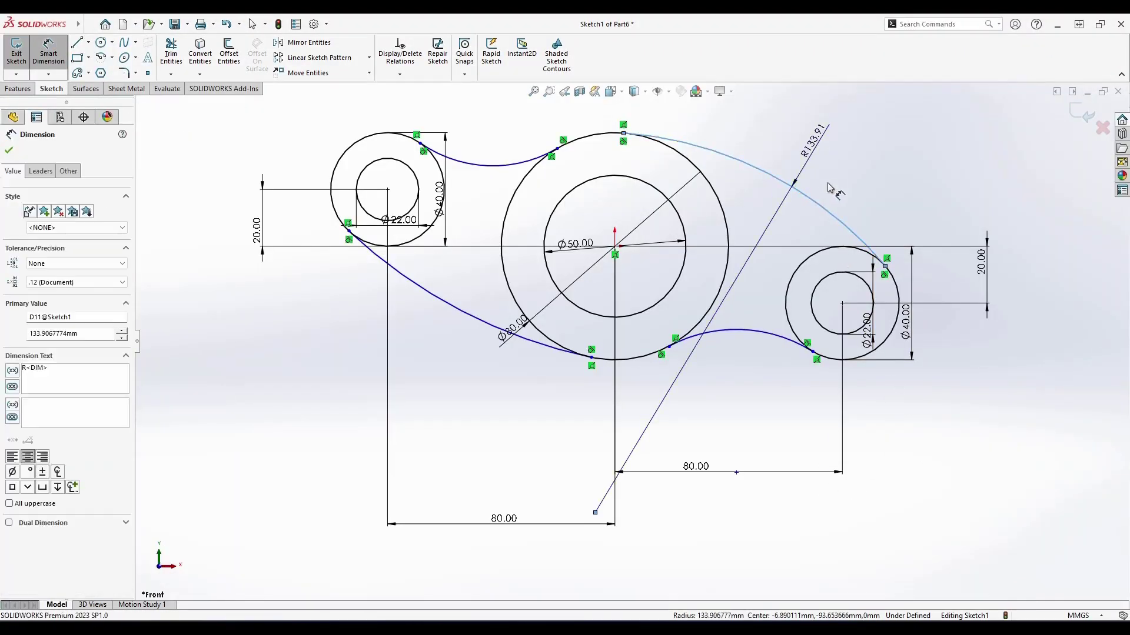
pyautogui.write('94')
pyautogui.press('Escape')
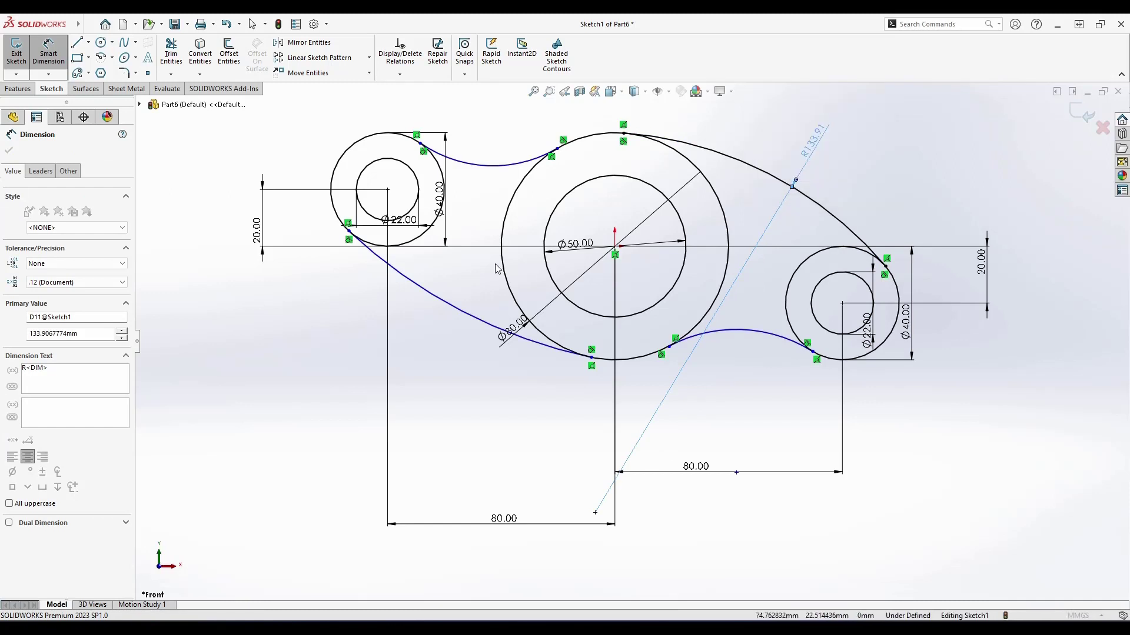
# Step: Dimension the long lower-left arc with a radius of 94 mm
pyautogui.click(446, 305)
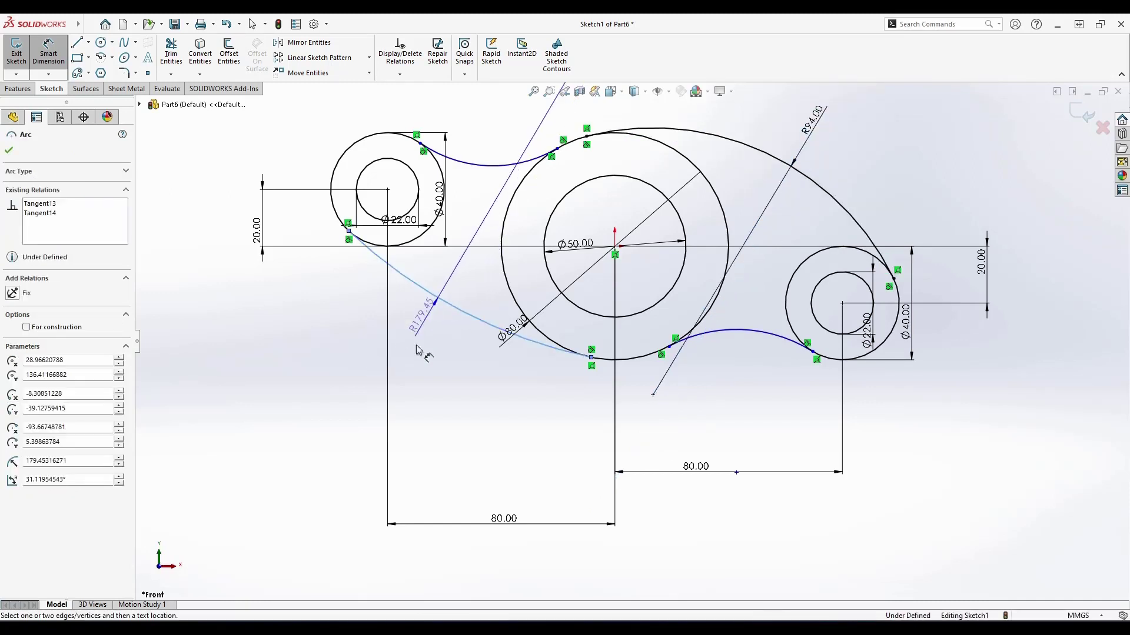
pyautogui.click(464, 453)
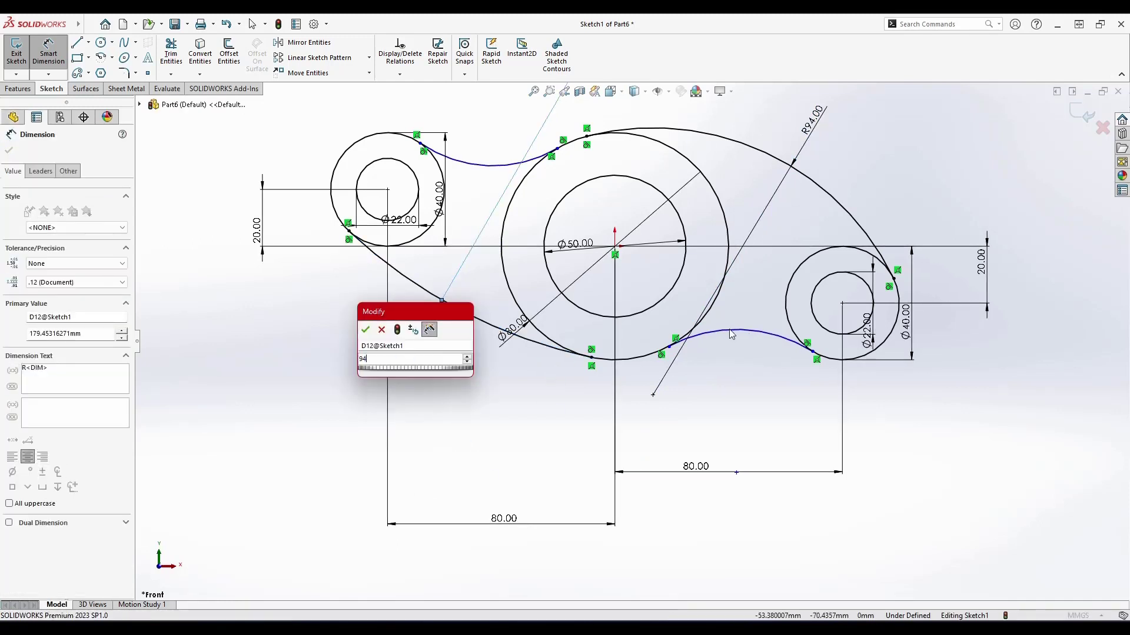
pyautogui.press('Return')
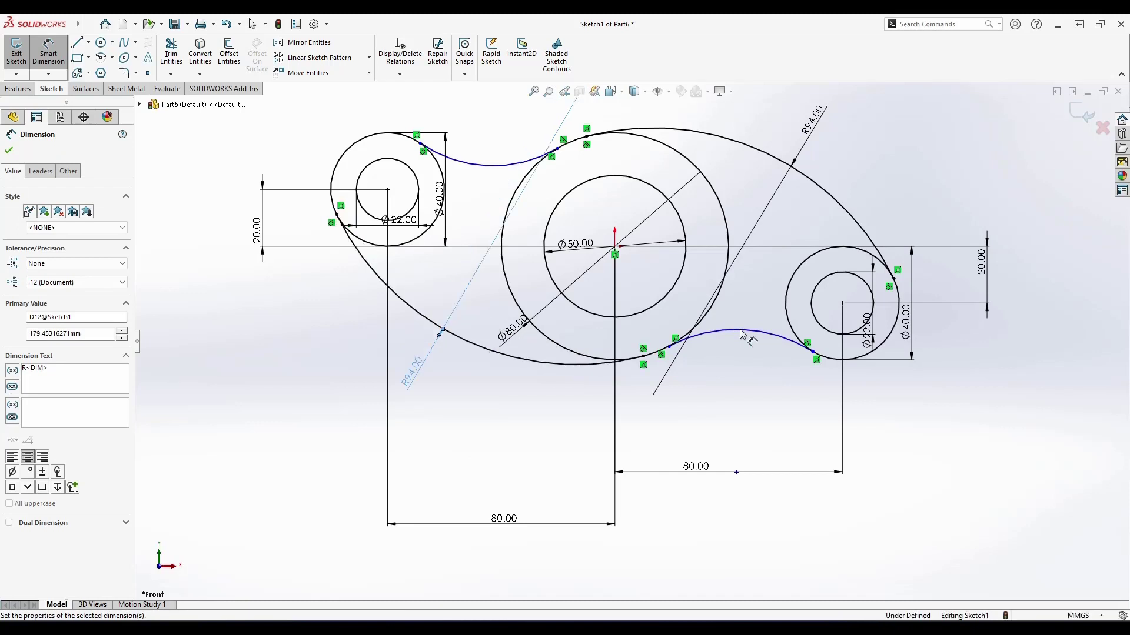
# Step: Dimension the short lower-right arc between the central circle and the 40 mm circle with a 32 mm radius
pyautogui.click(739, 331)
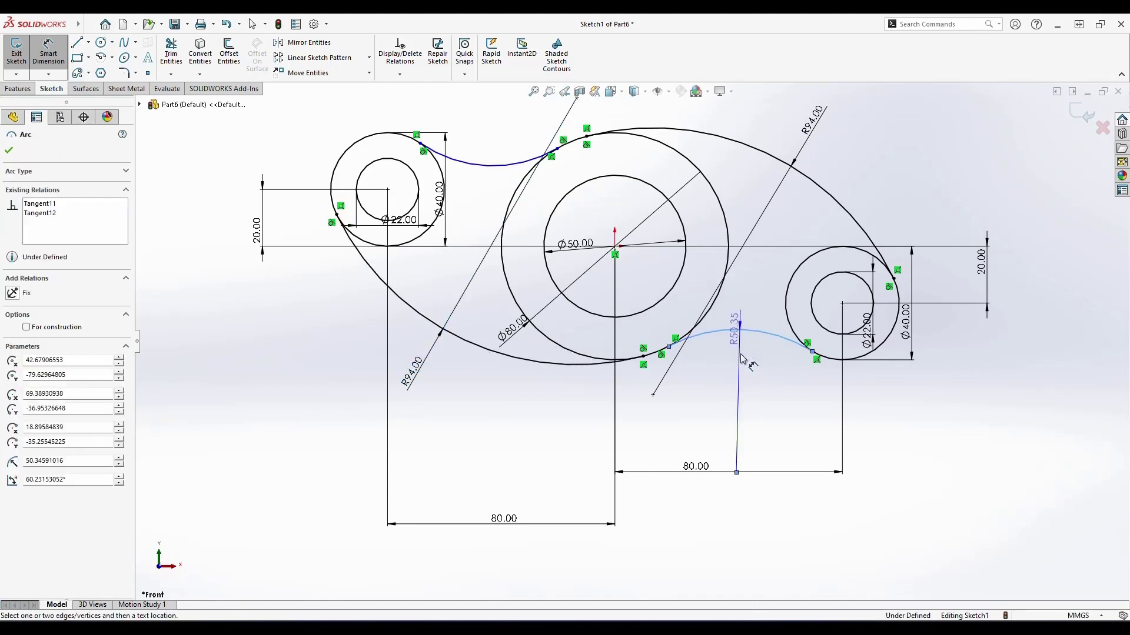
pyautogui.click(753, 415)
pyautogui.write('32')
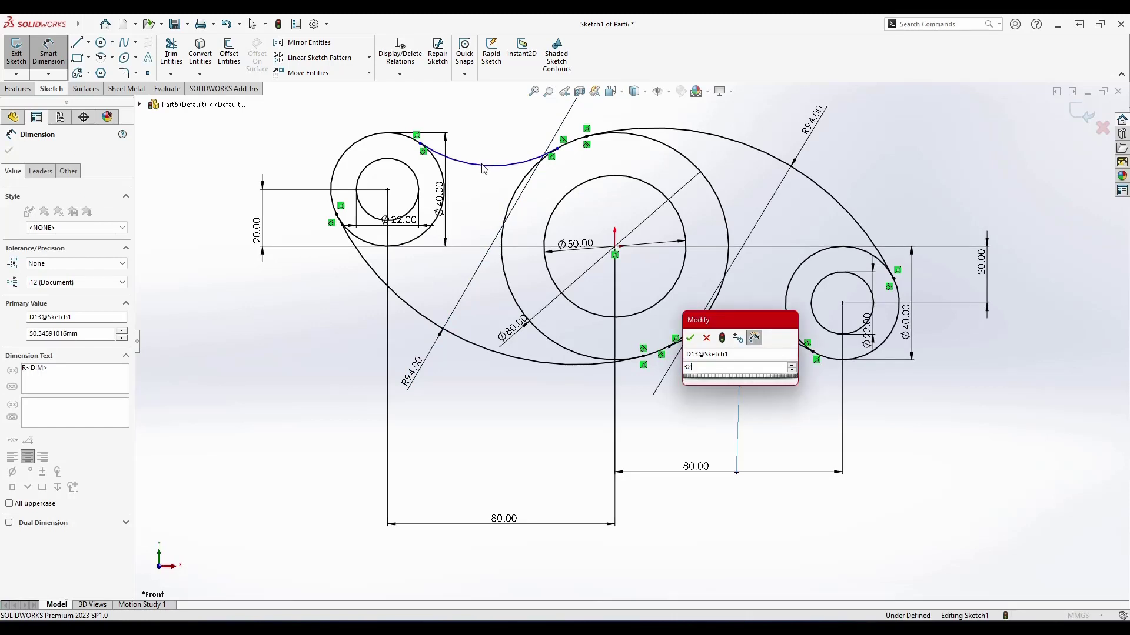
pyautogui.press('Escape')
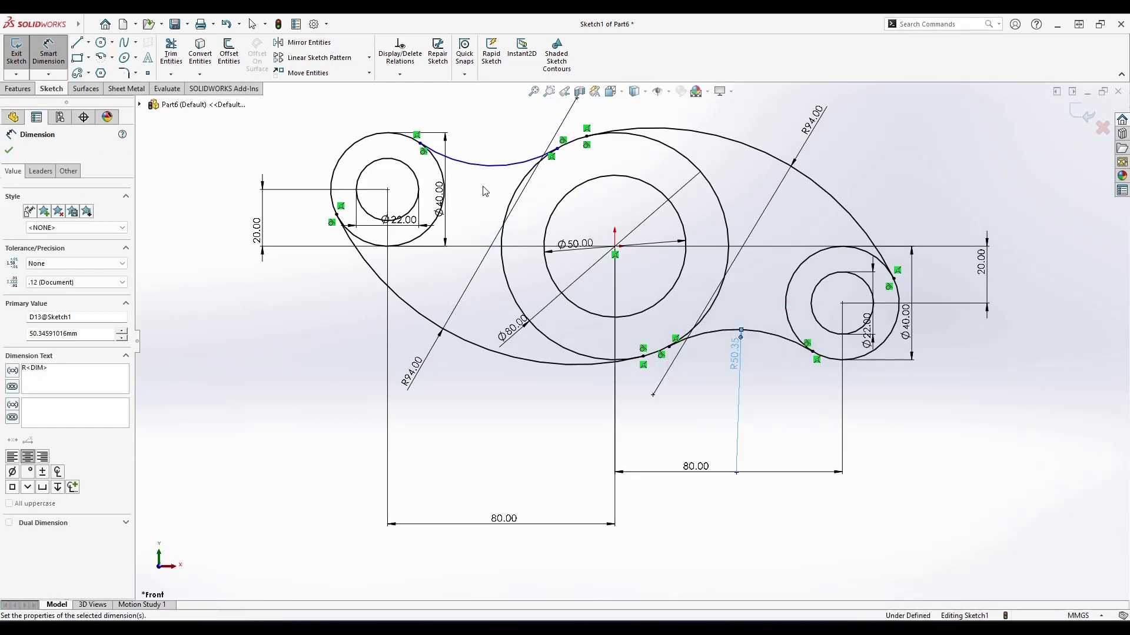
# Step: Dimension the short upper-left arc with a 32 mm radius and finish dimensioning
pyautogui.click(479, 165)
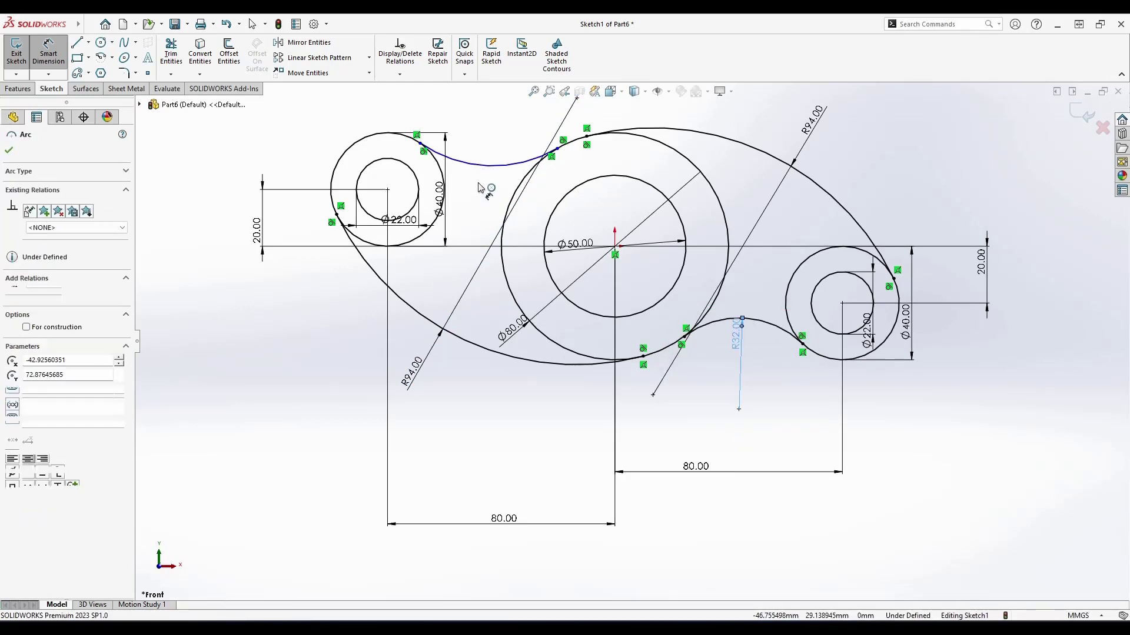
pyautogui.click(481, 221)
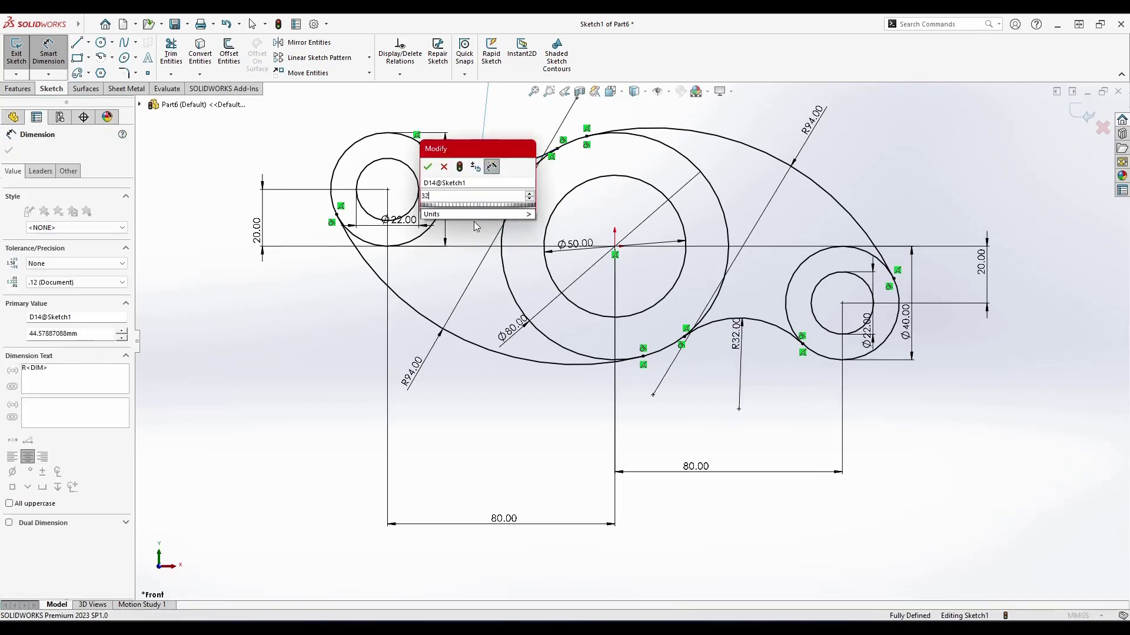
pyautogui.press('Return')
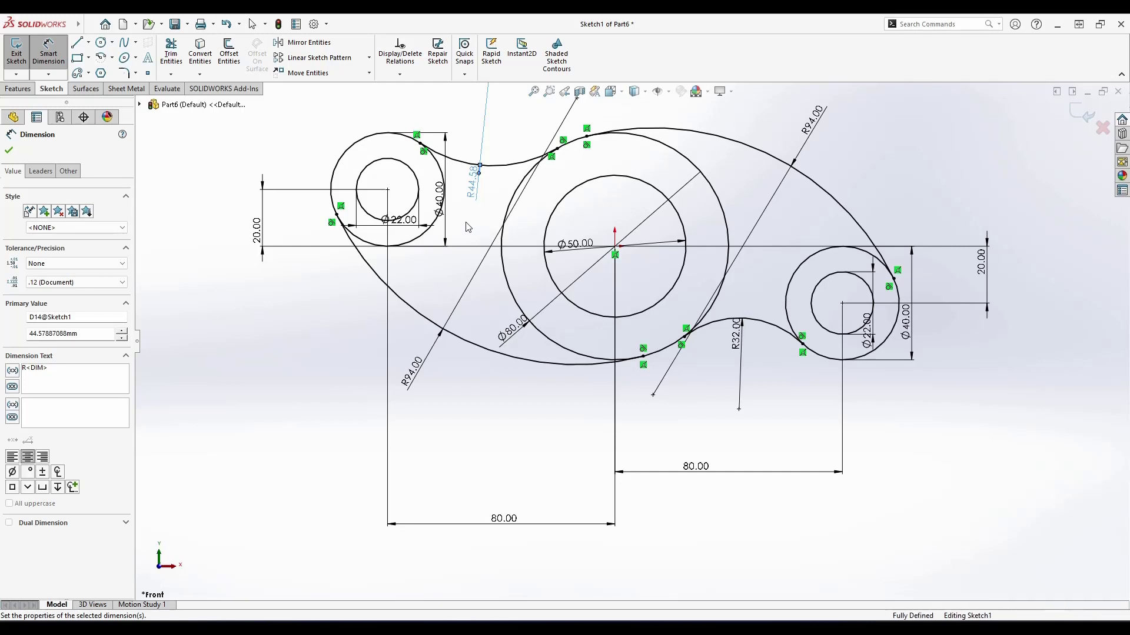
pyautogui.write('32')
pyautogui.press('Return')
pyautogui.press('Escape')
# Step: Compare the completed sketch with the first reference drawing and bring up the second reference drawing in the photo viewer
pyautogui.click(603, 628)
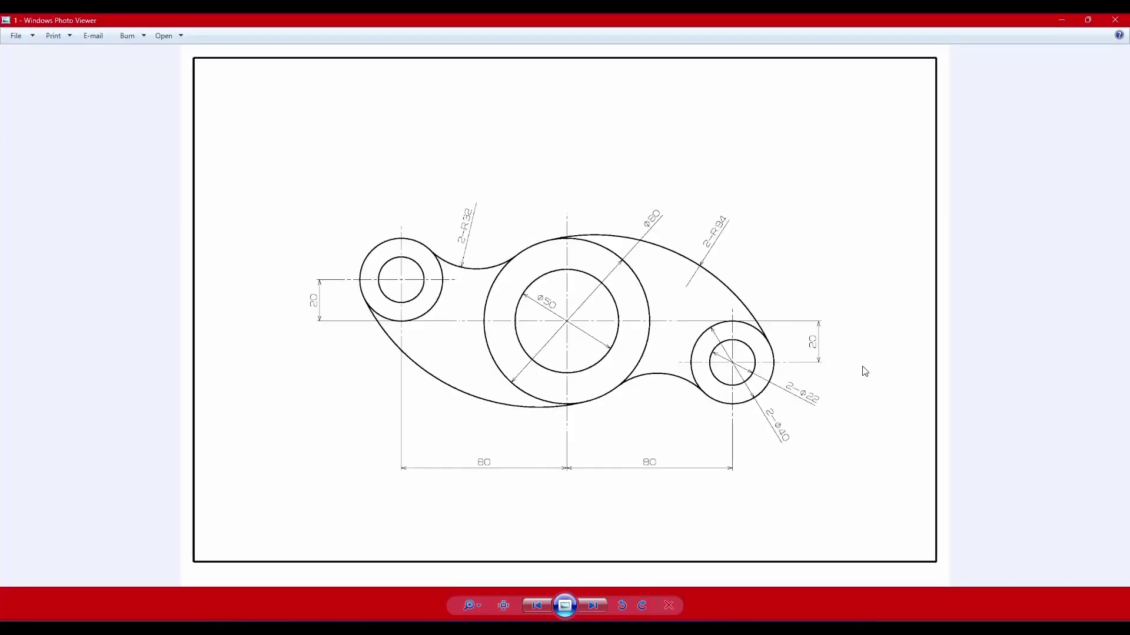
pyautogui.click(1061, 19)
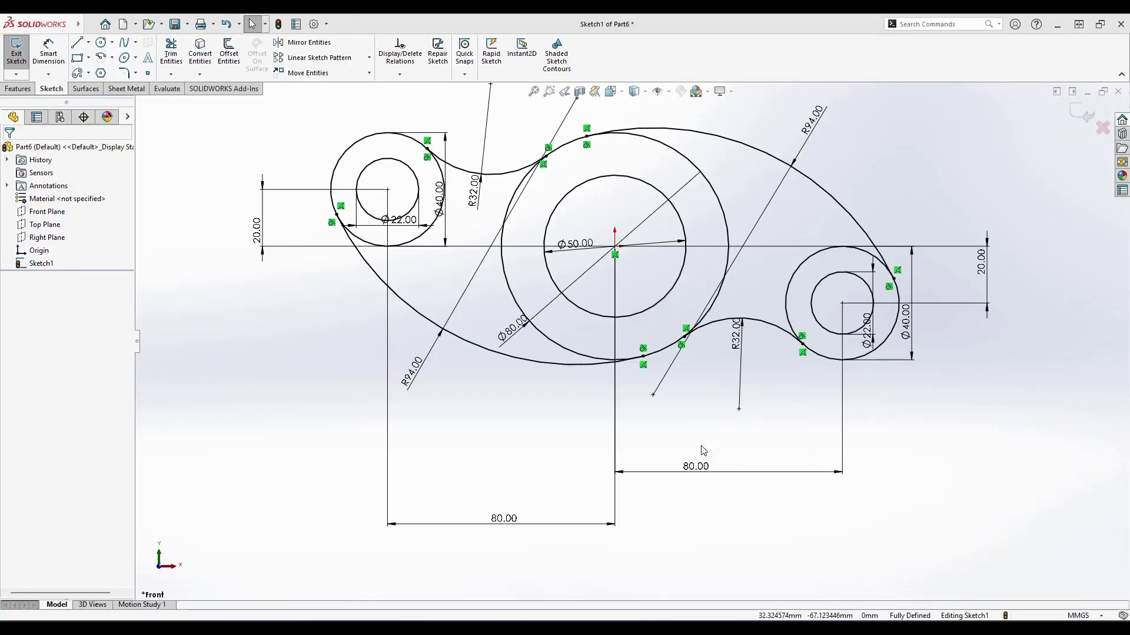
pyautogui.scroll(3, 699, 436)
pyautogui.scroll(-2, 694, 365)
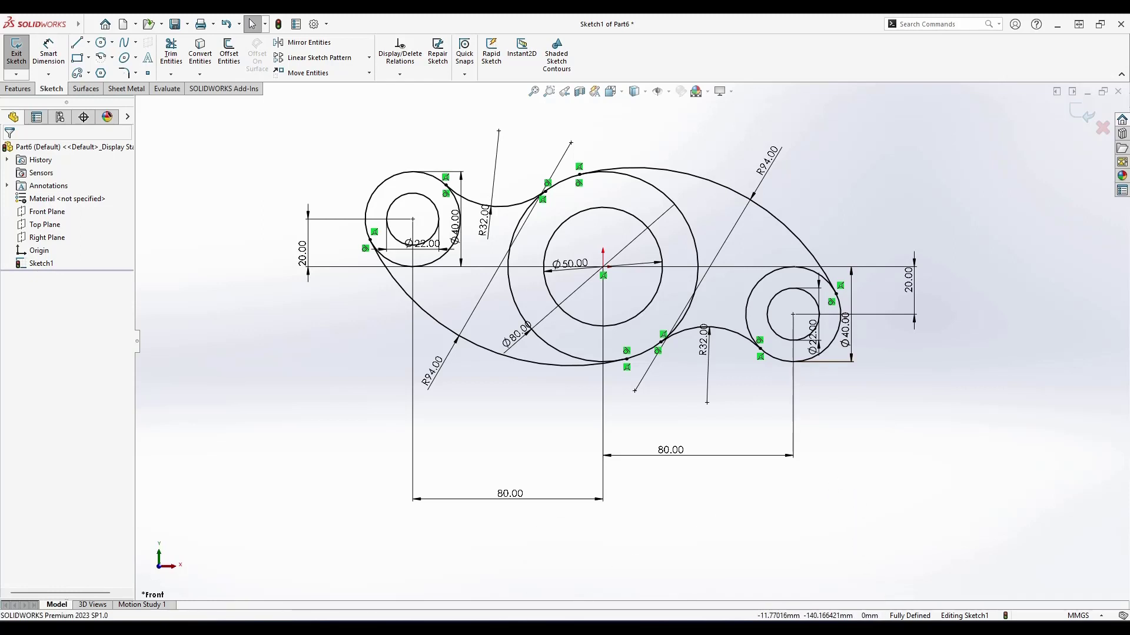
pyautogui.hotkey('alt', 'Tab')
pyautogui.click(588, 606)
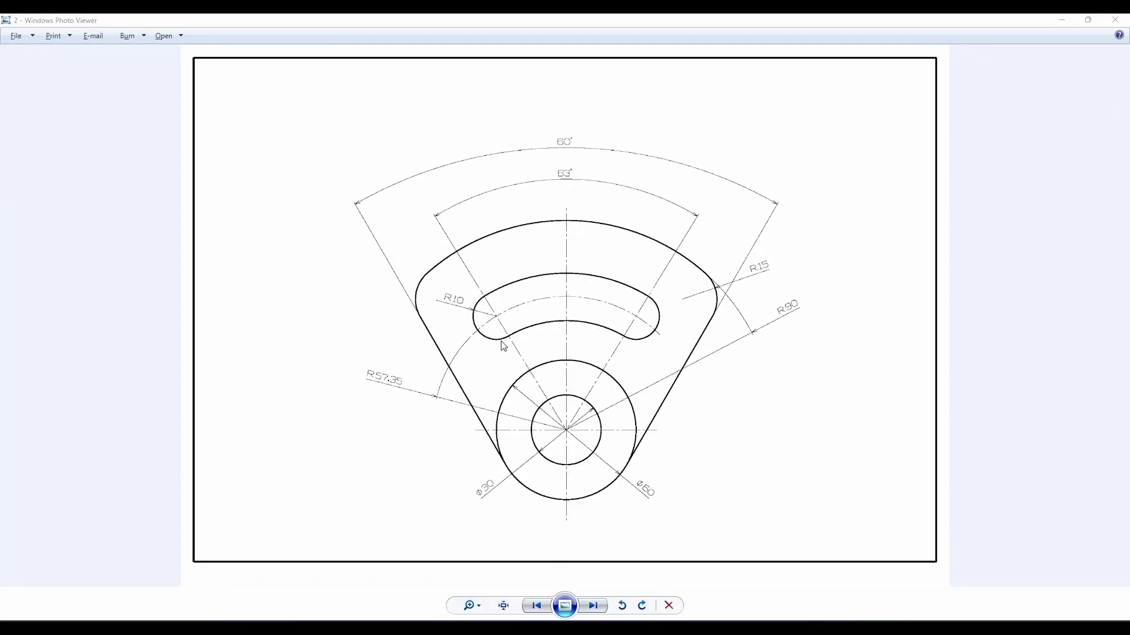
pyautogui.hotkey('alt', 'Tab')
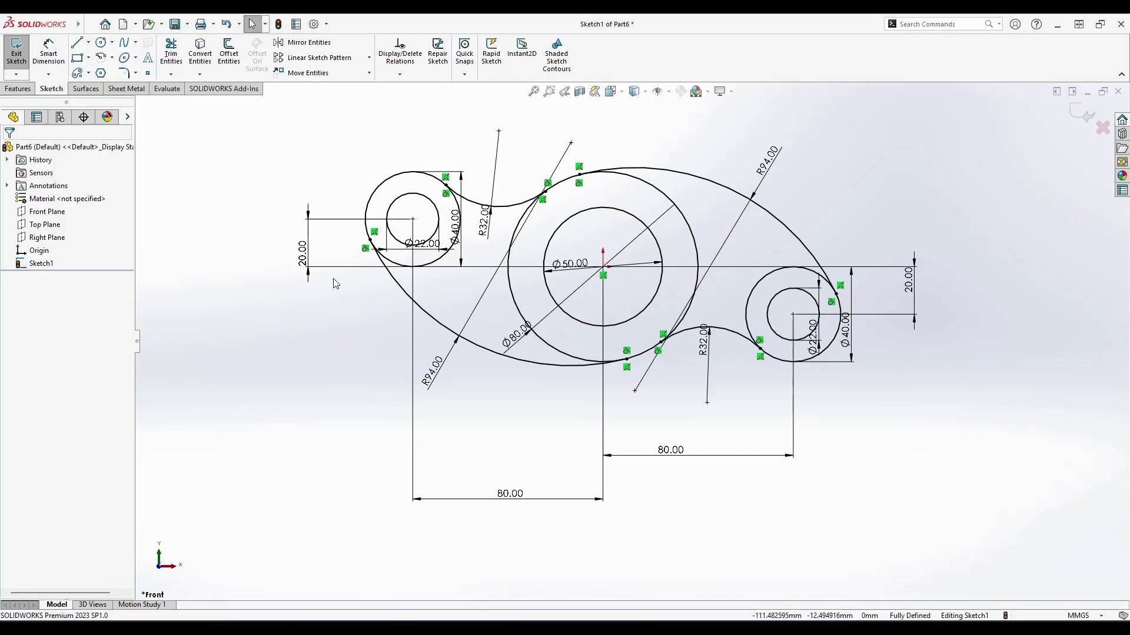
# Step: Exit the link profile sketch and create a new part document
pyautogui.click(17, 53)
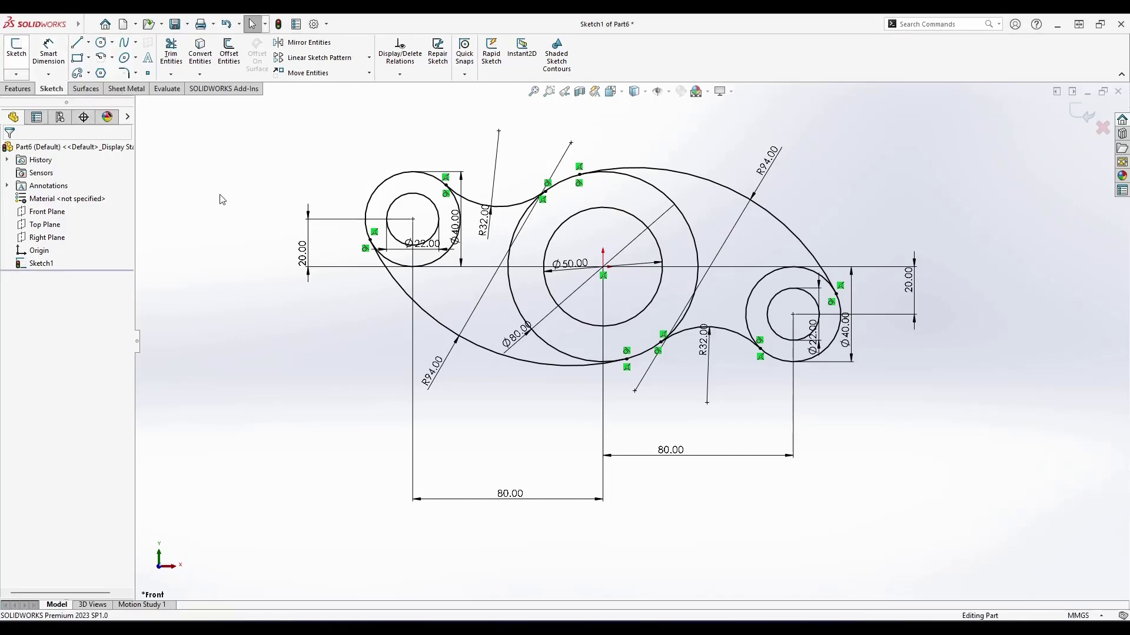
pyautogui.click(125, 26)
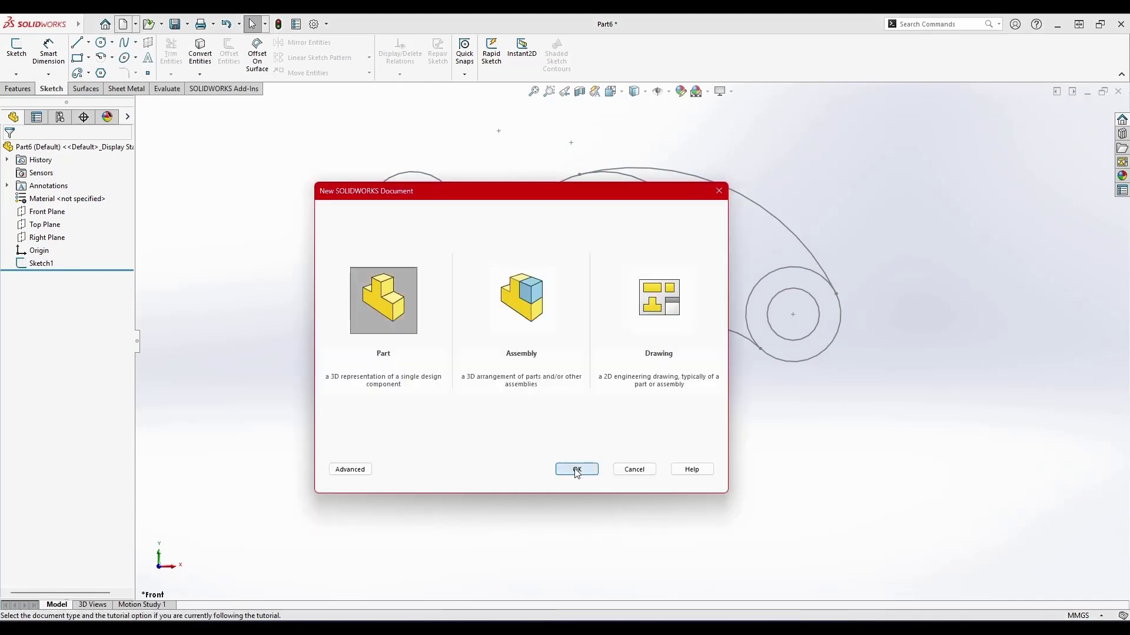
pyautogui.click(577, 470)
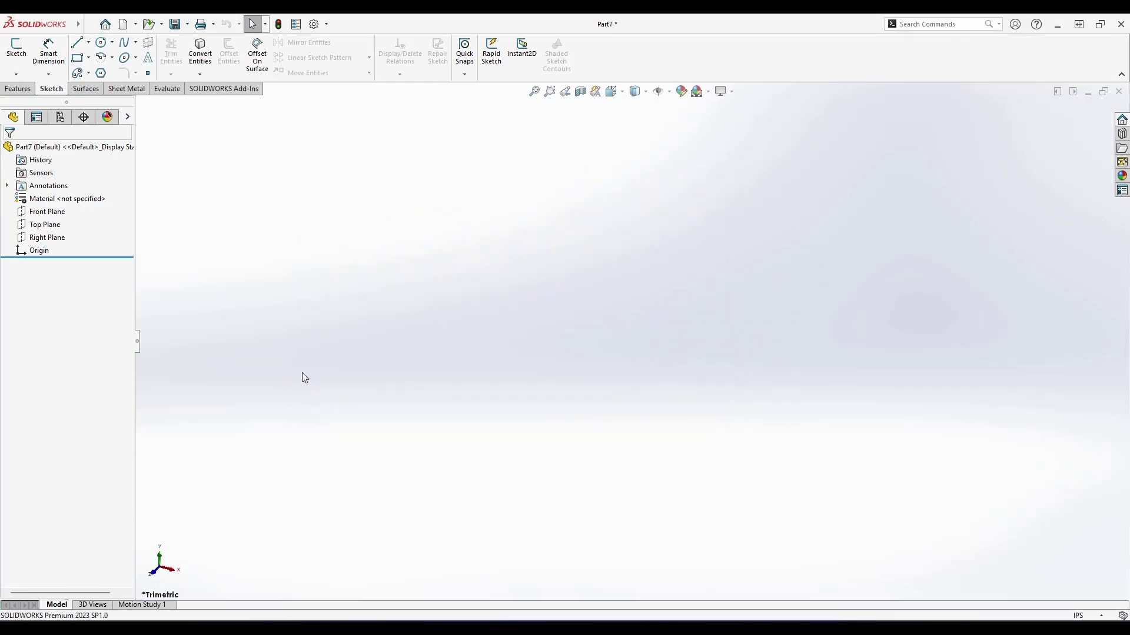
# Step: Set the new part's units to MMGS (millimeter, gram, second) and start a sketch on the Front Plane
pyautogui.click(1079, 615)
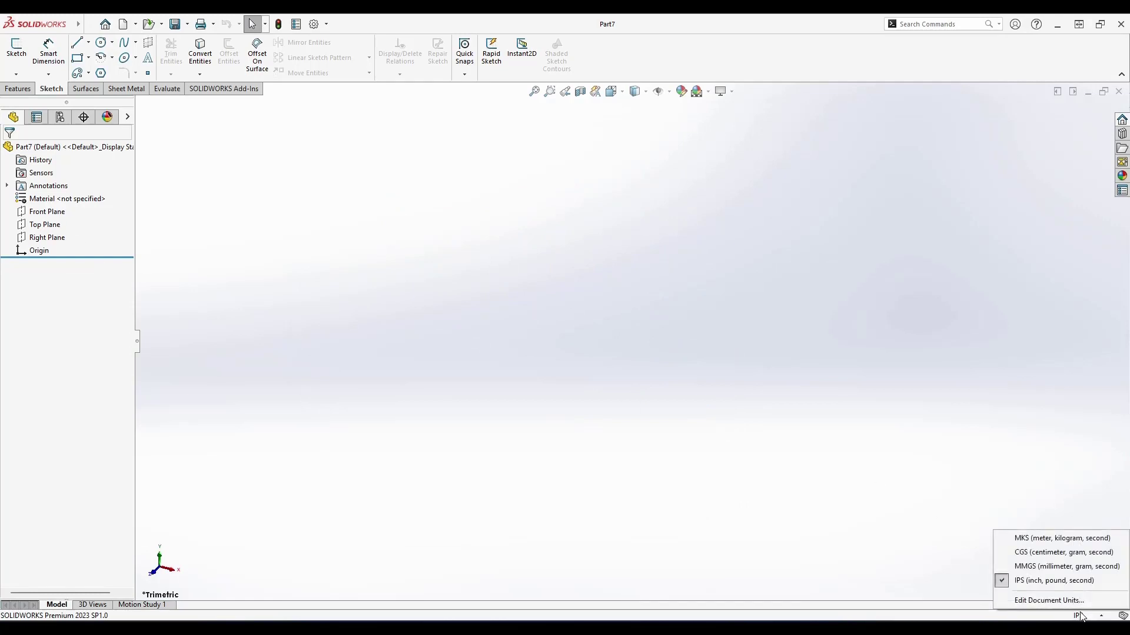
pyautogui.click(1042, 565)
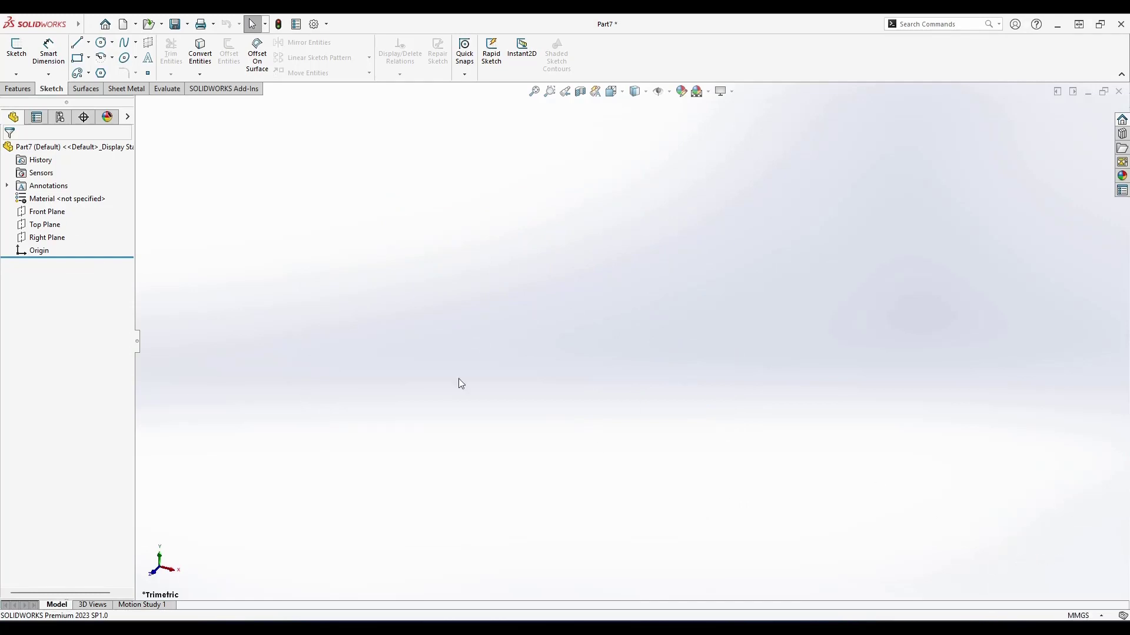
pyautogui.click(47, 212)
pyautogui.click(24, 59)
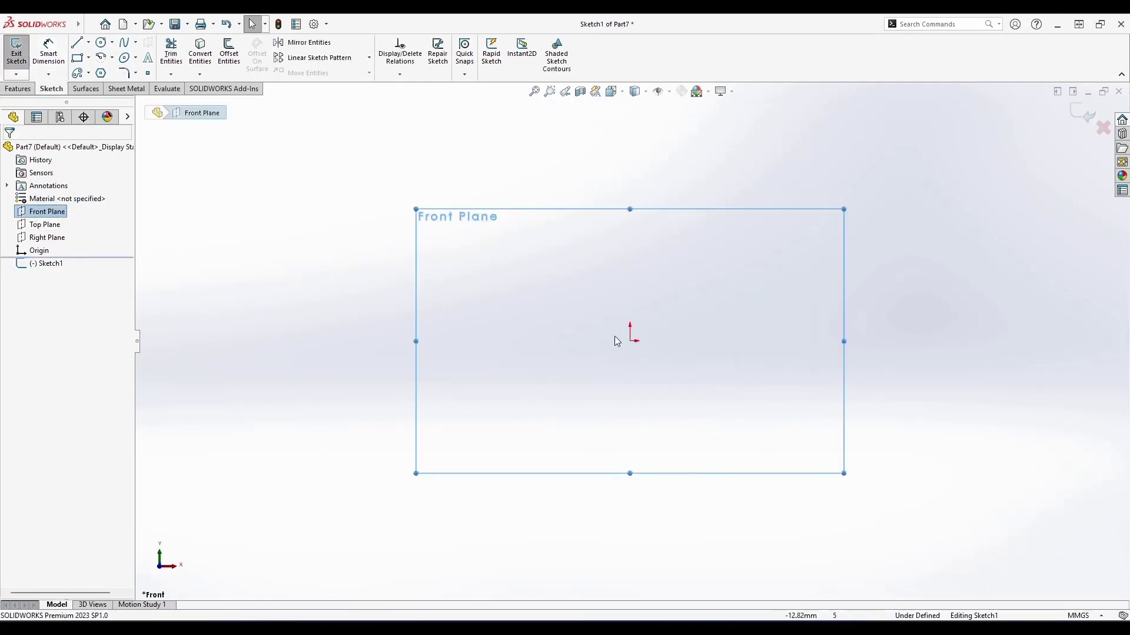
pyautogui.click(645, 348)
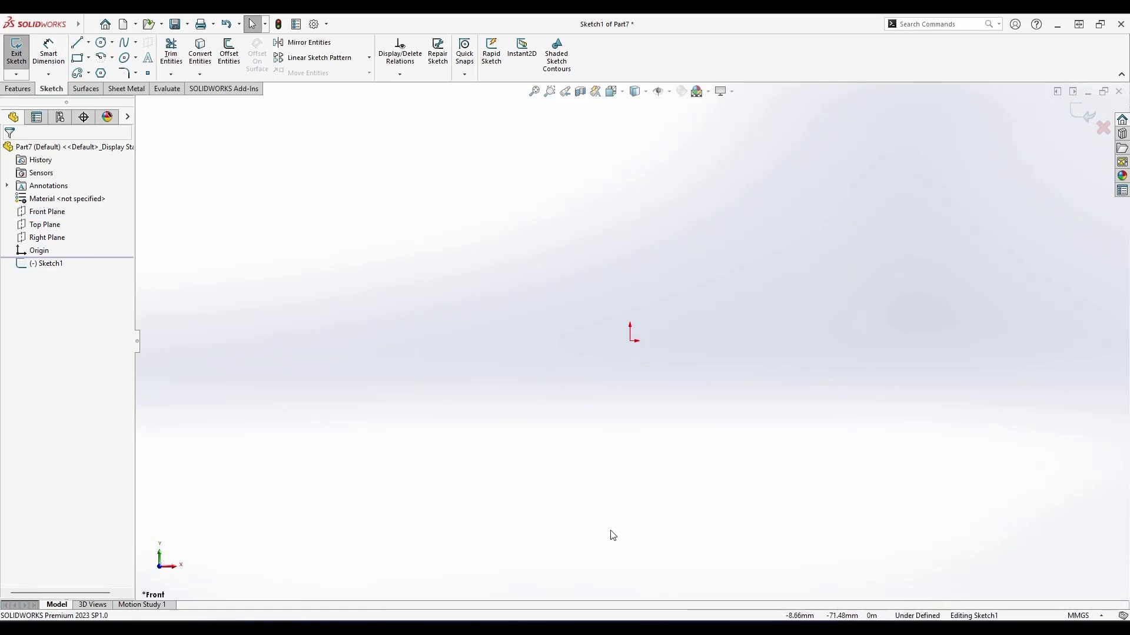
# Step: Following the second reference drawing, sketch two concentric circles centred on the origin, about 75 mm and 132 mm in diameter
pyautogui.click(605, 568)
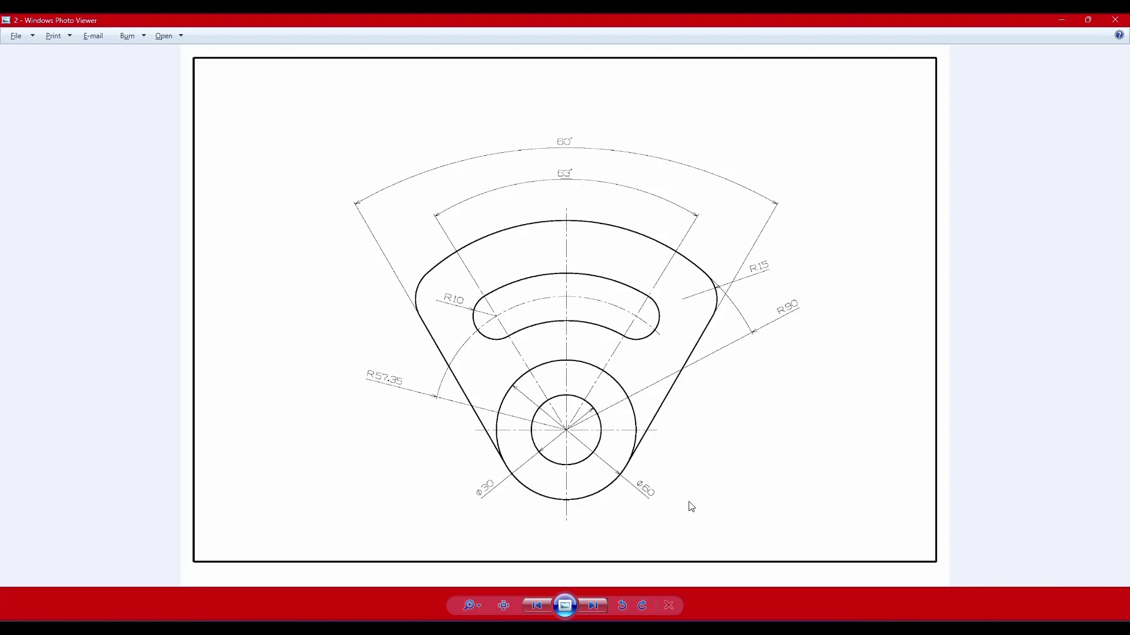
pyautogui.click(1062, 27)
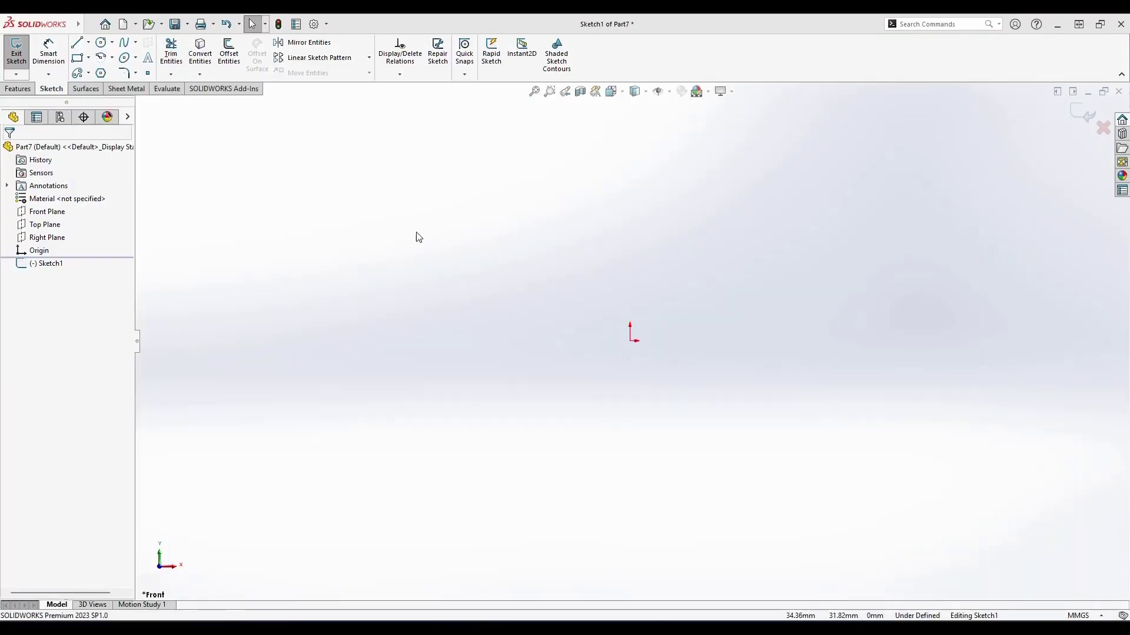
pyautogui.click(102, 48)
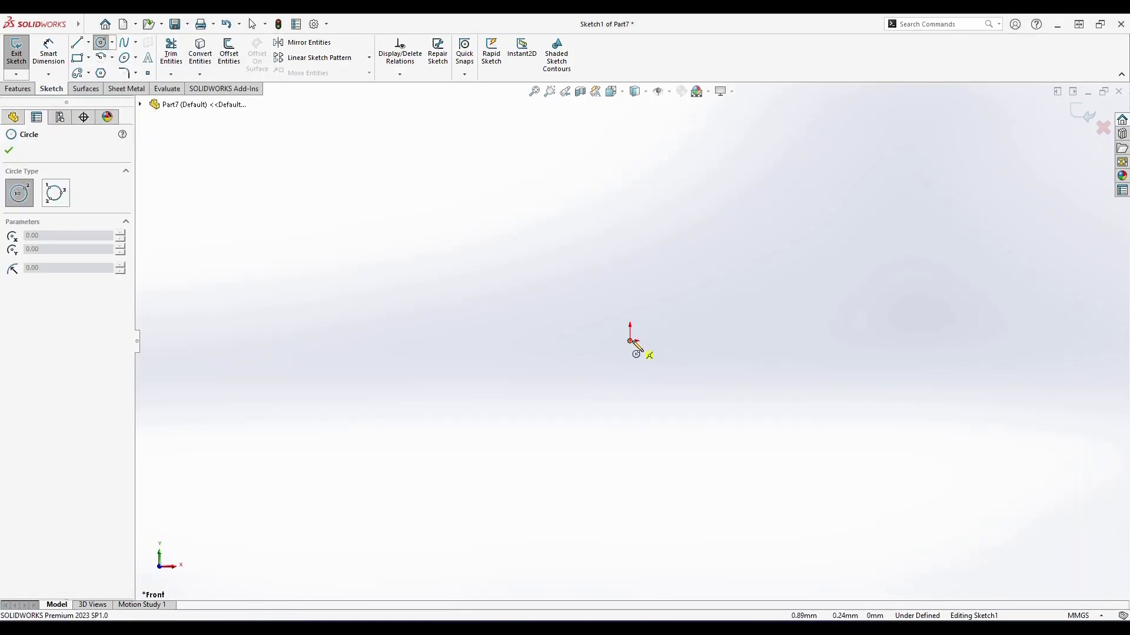
pyautogui.click(631, 341)
pyautogui.click(605, 436)
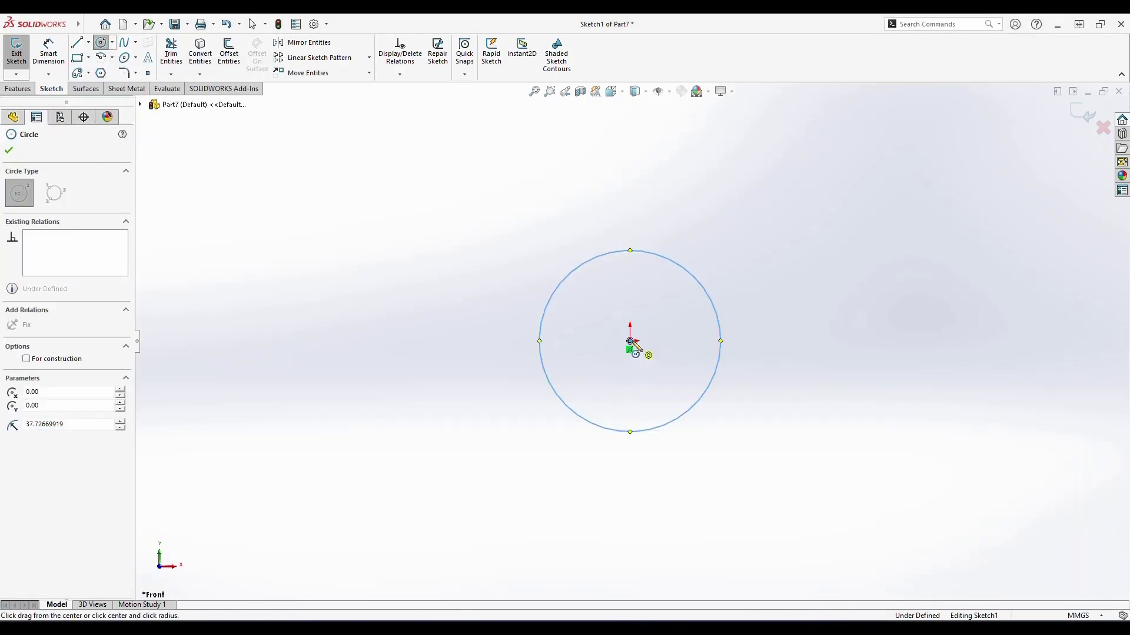
pyautogui.click(629, 341)
pyautogui.click(550, 486)
pyautogui.press('Escape')
# Step: Dimension the outer circle's diameter as 60 mm
pyautogui.moveTo(467, 527); pyautogui.dragTo(469, 326, button='right')
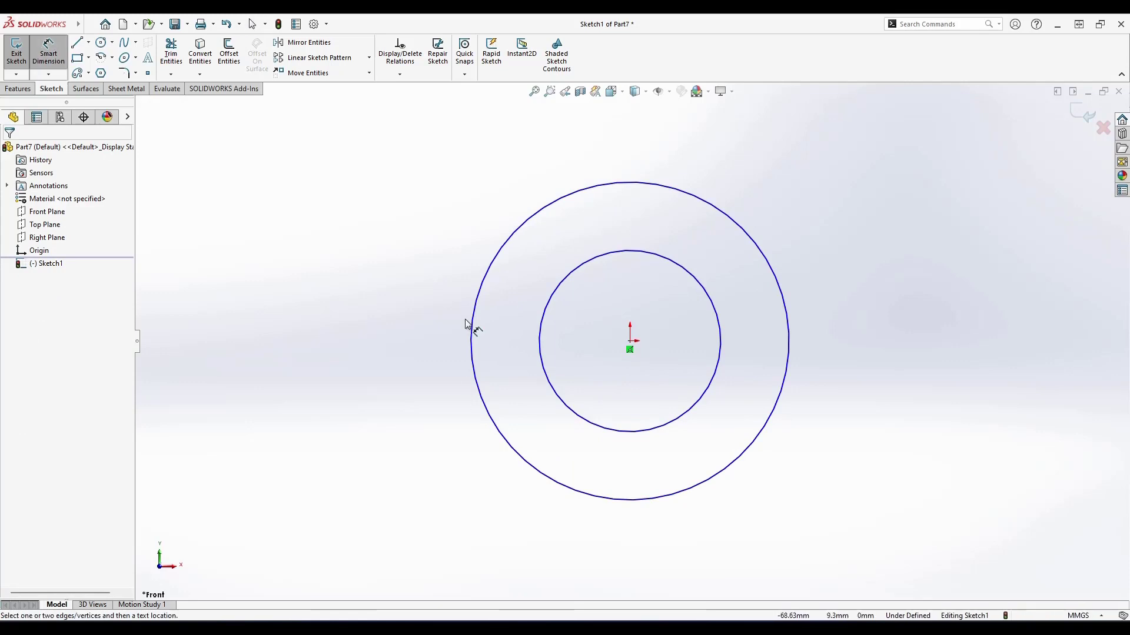
pyautogui.click(471, 342)
pyautogui.click(493, 362)
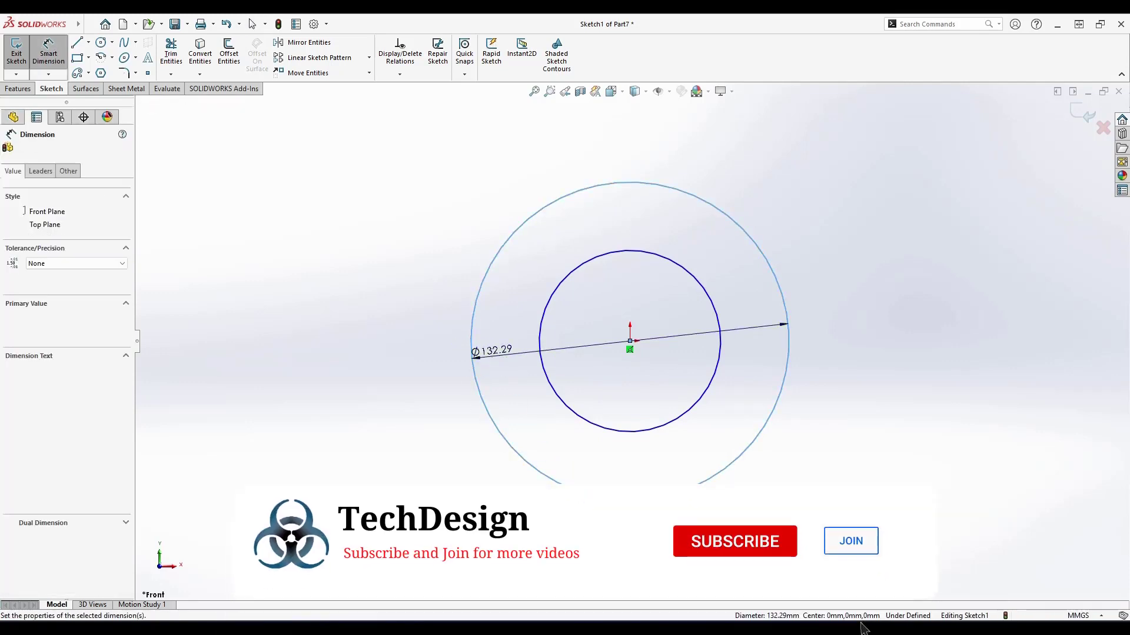
pyautogui.write('60')
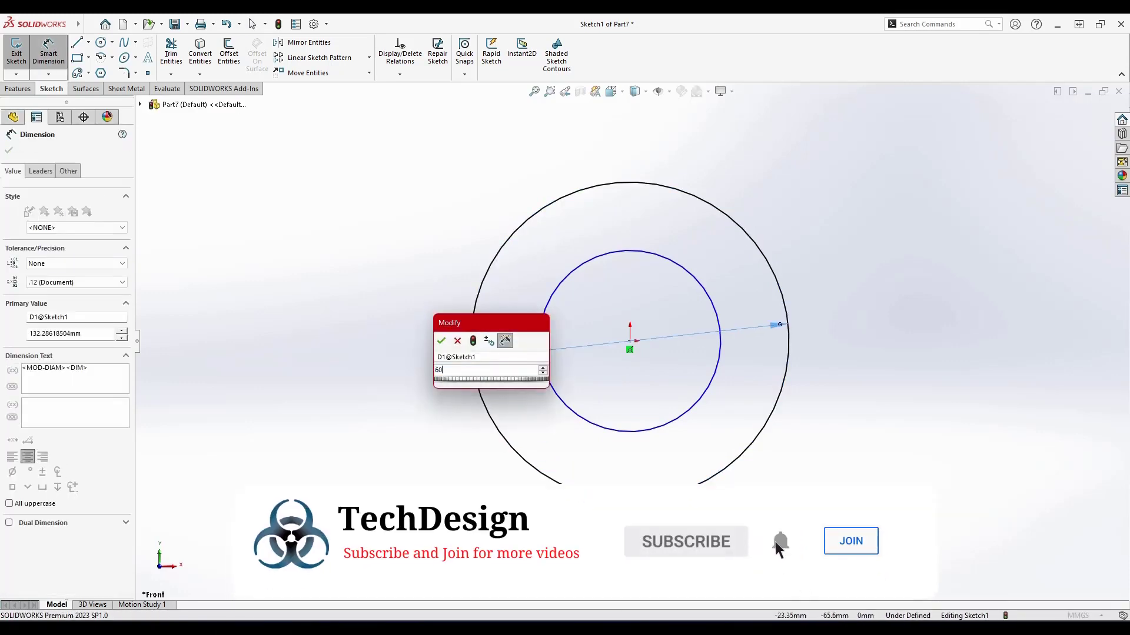
pyautogui.press('Return')
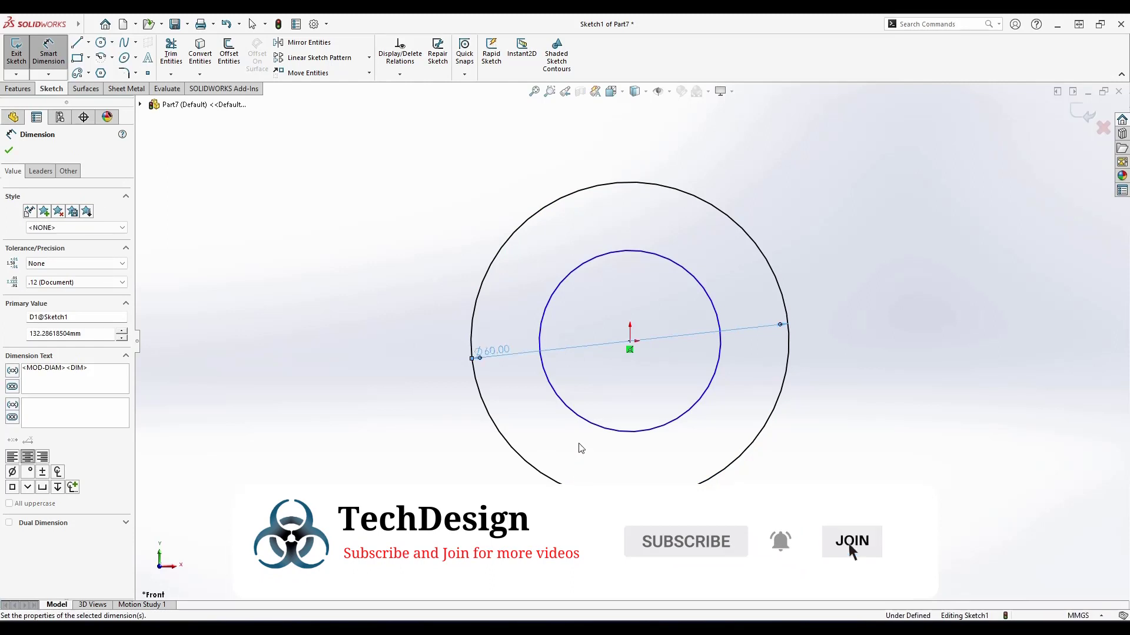
# Step: Dimension the inner circle's diameter as 30 mm and fit the sketch in view
pyautogui.click(591, 423)
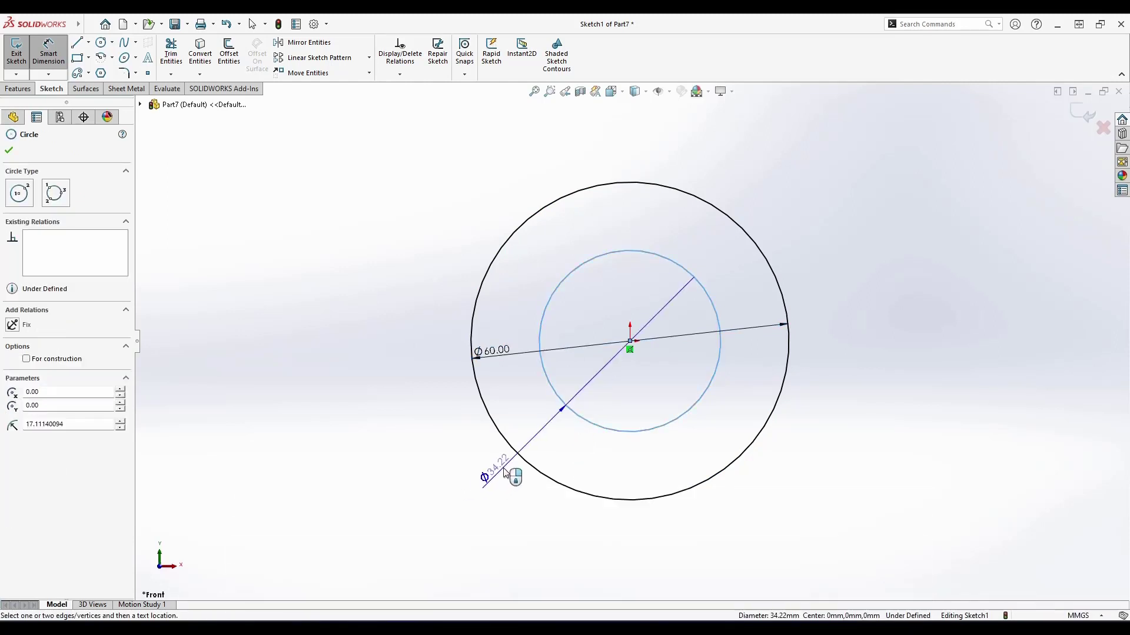
pyautogui.click(495, 468)
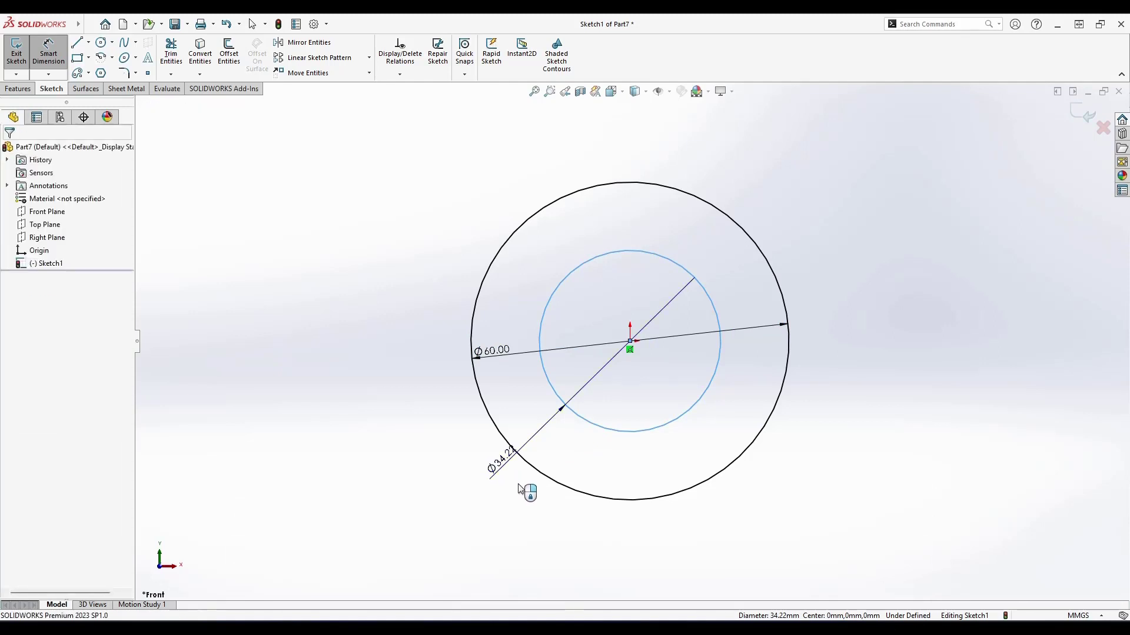
pyautogui.click(520, 489)
pyautogui.write('30')
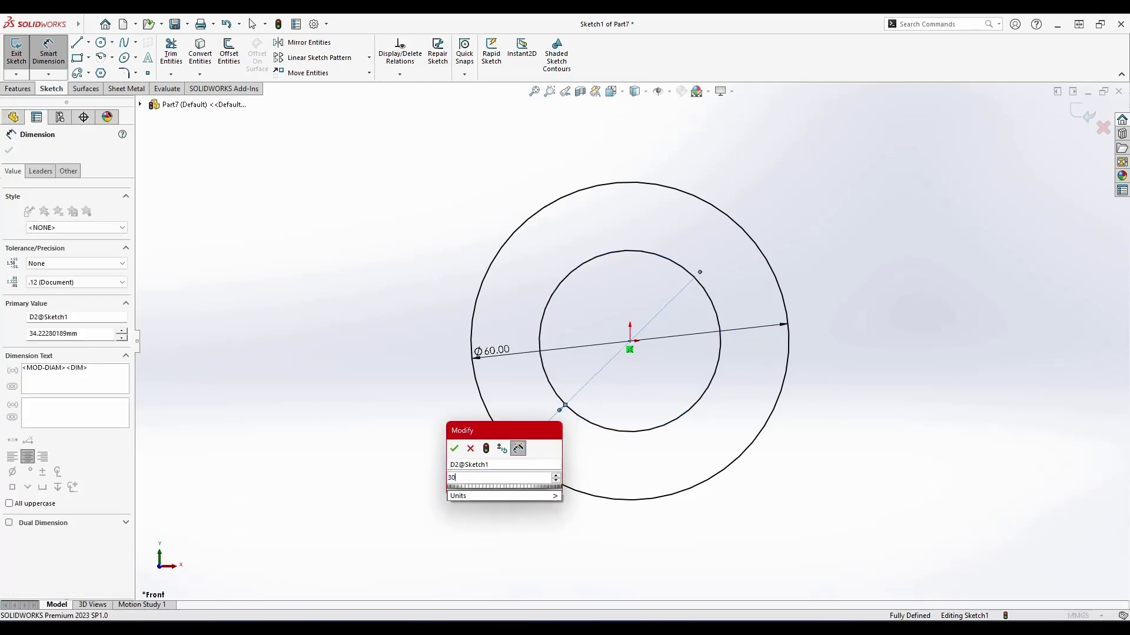
pyautogui.press('Escape')
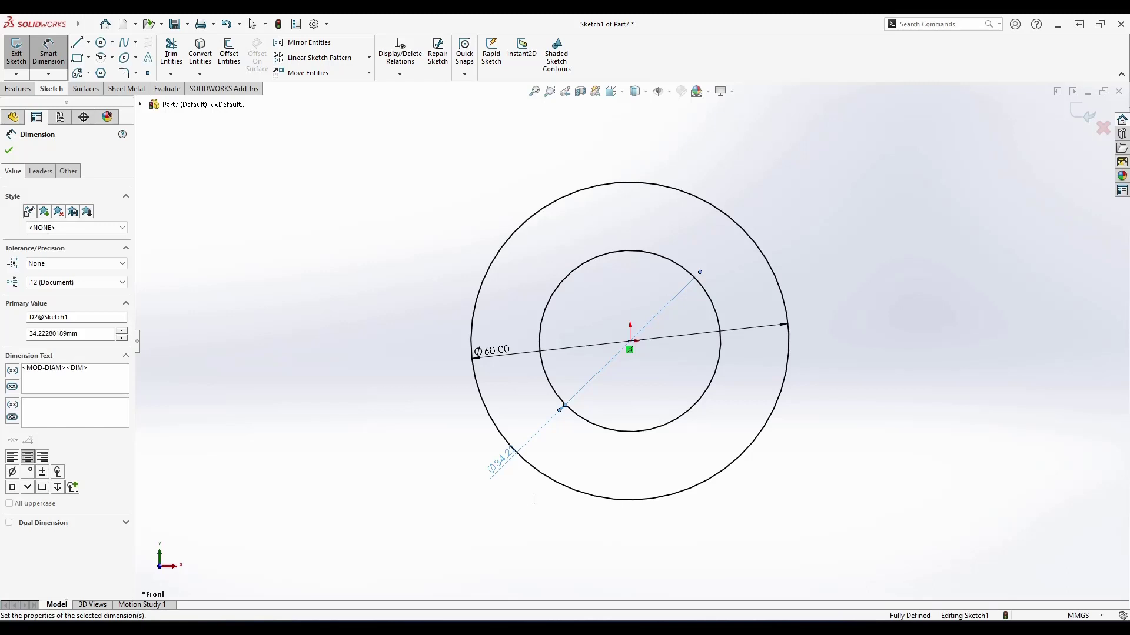
pyautogui.press('Escape')
pyautogui.press('f')
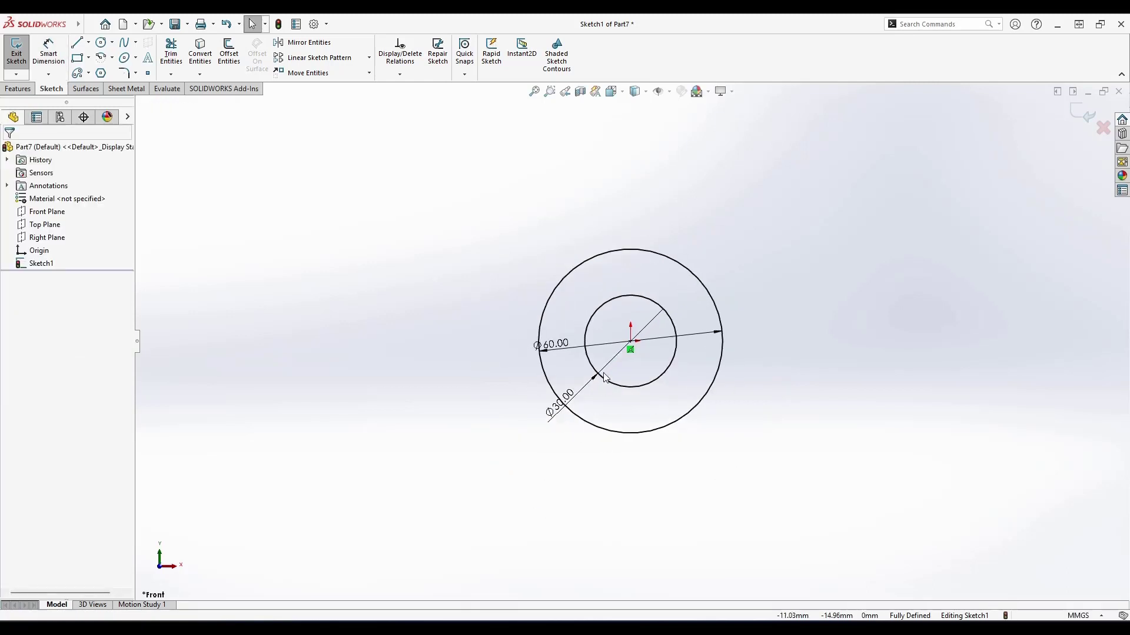
# Step: After checking the reference drawing, sketch two upward-diverging lines tangent to the outer circle's lower sides, about 93 mm long on the right and 90 mm on the left
pyautogui.click(600, 580)
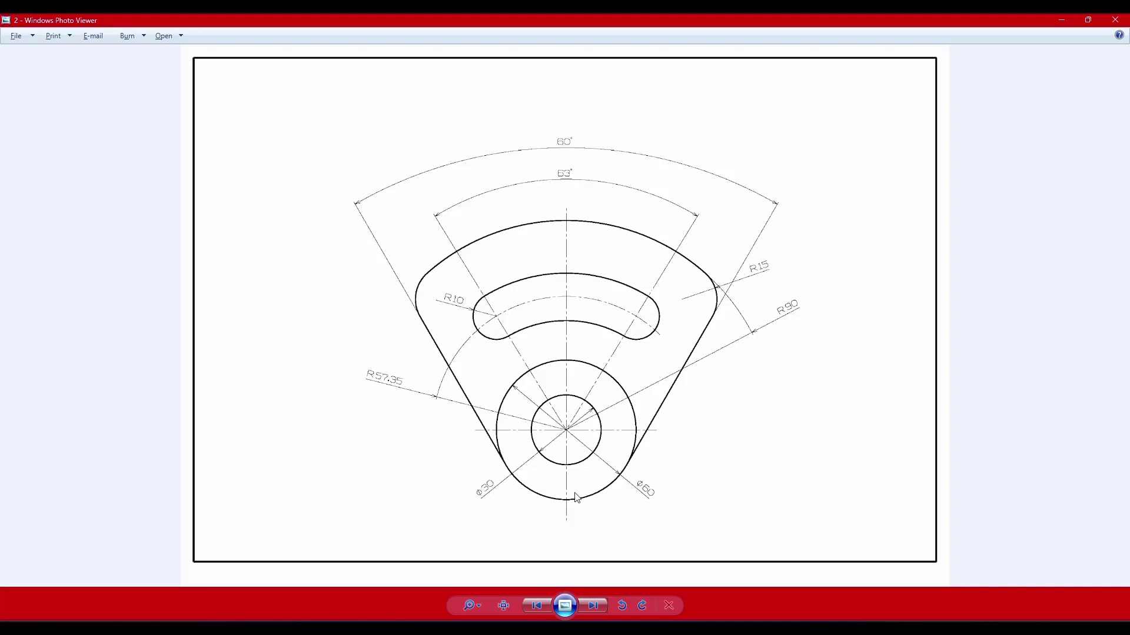
pyautogui.click(1067, 26)
pyautogui.press('l')
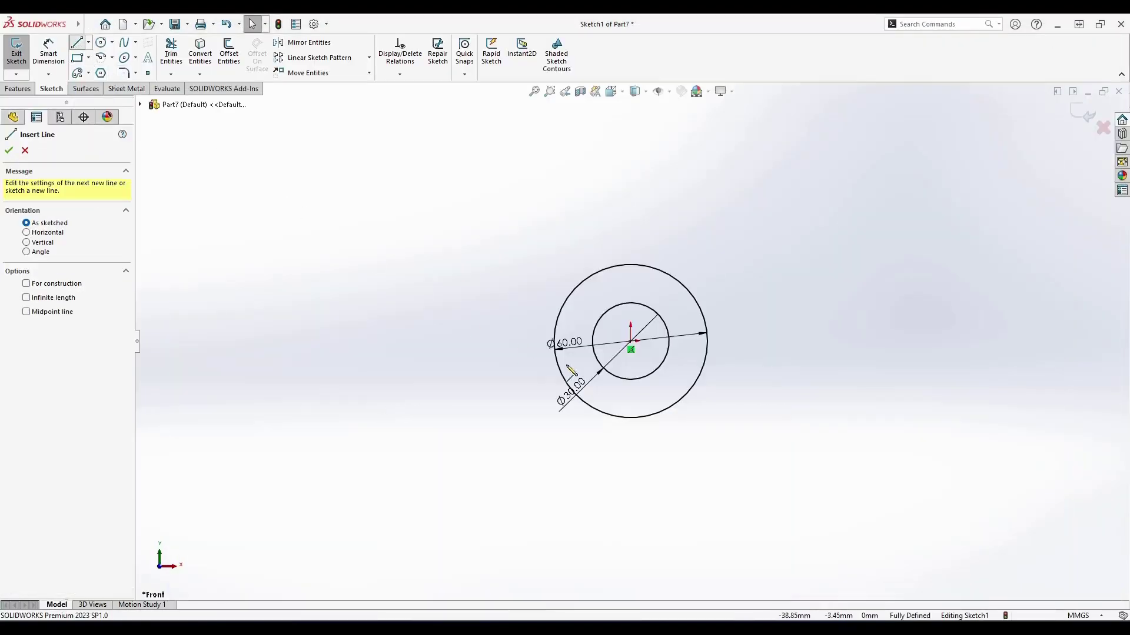
pyautogui.click(702, 369)
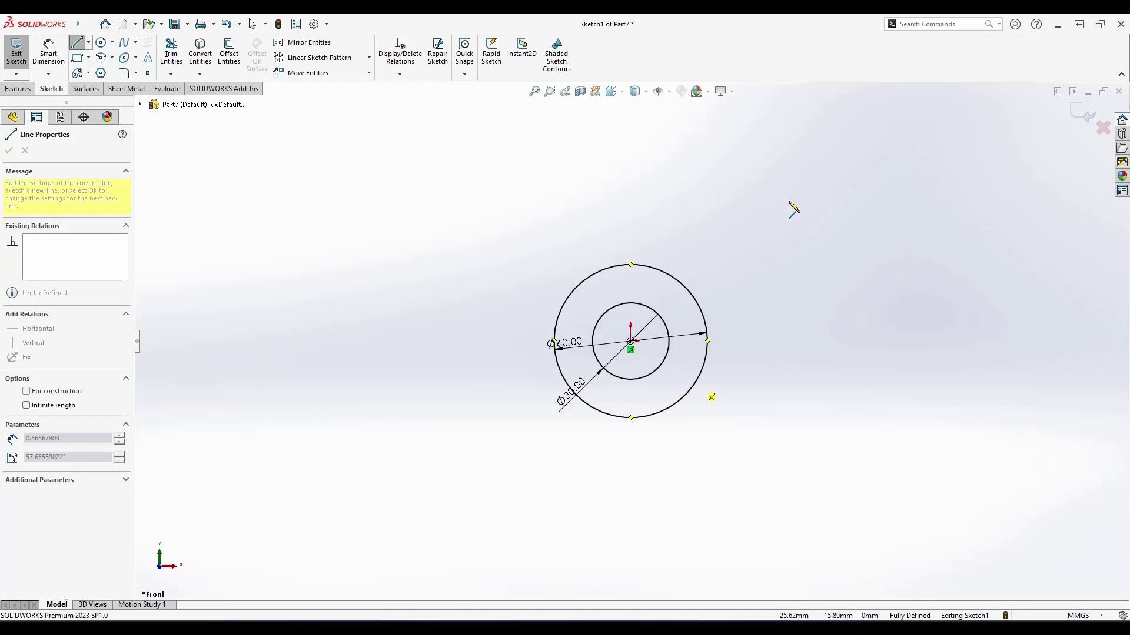
pyautogui.click(805, 162)
pyautogui.press('Escape')
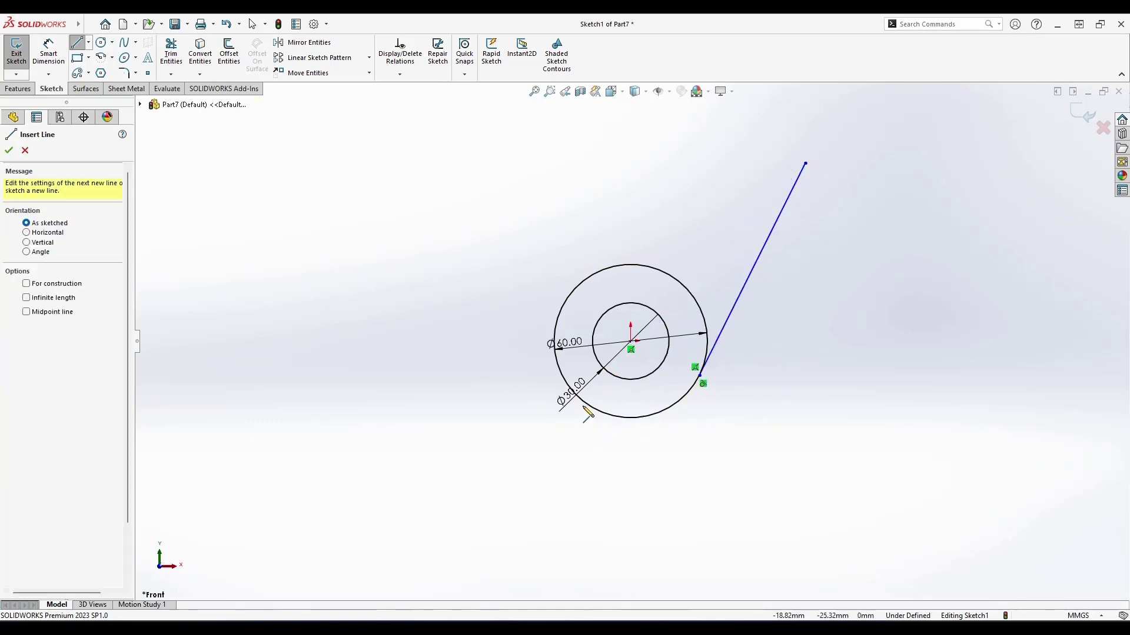
pyautogui.click(558, 369)
pyautogui.click(477, 154)
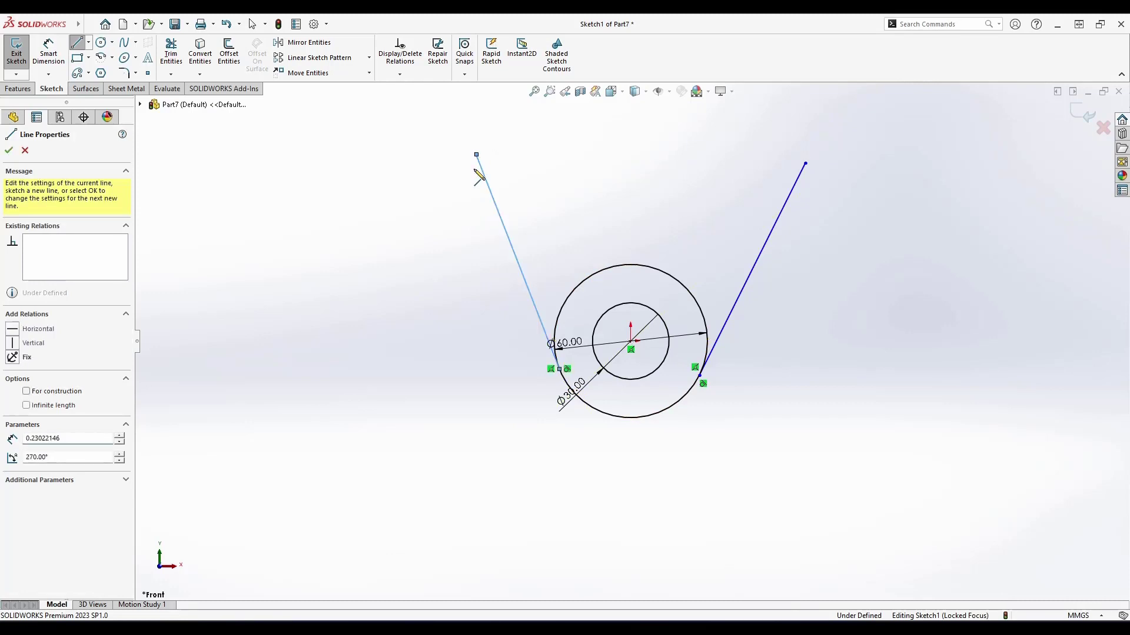
pyautogui.click(501, 368)
pyautogui.press('Escape')
pyautogui.press('Escape')
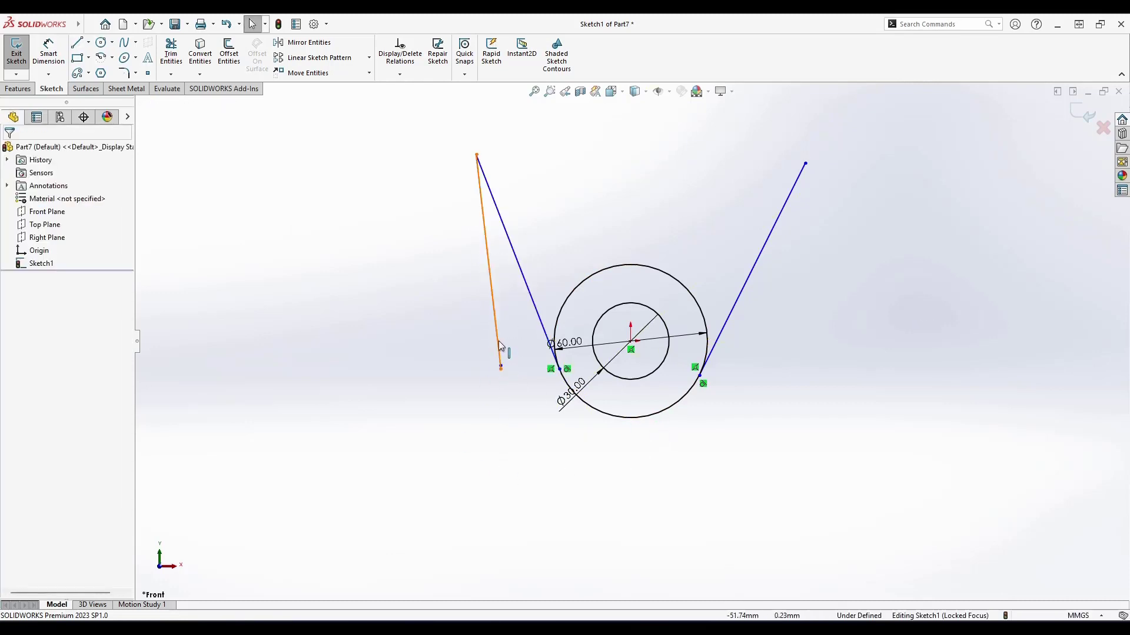
# Step: Delete the stray line hanging from the left tangent line's upper end and the tiny leftover segment beside it
pyautogui.click(499, 353)
pyautogui.press('Delete')
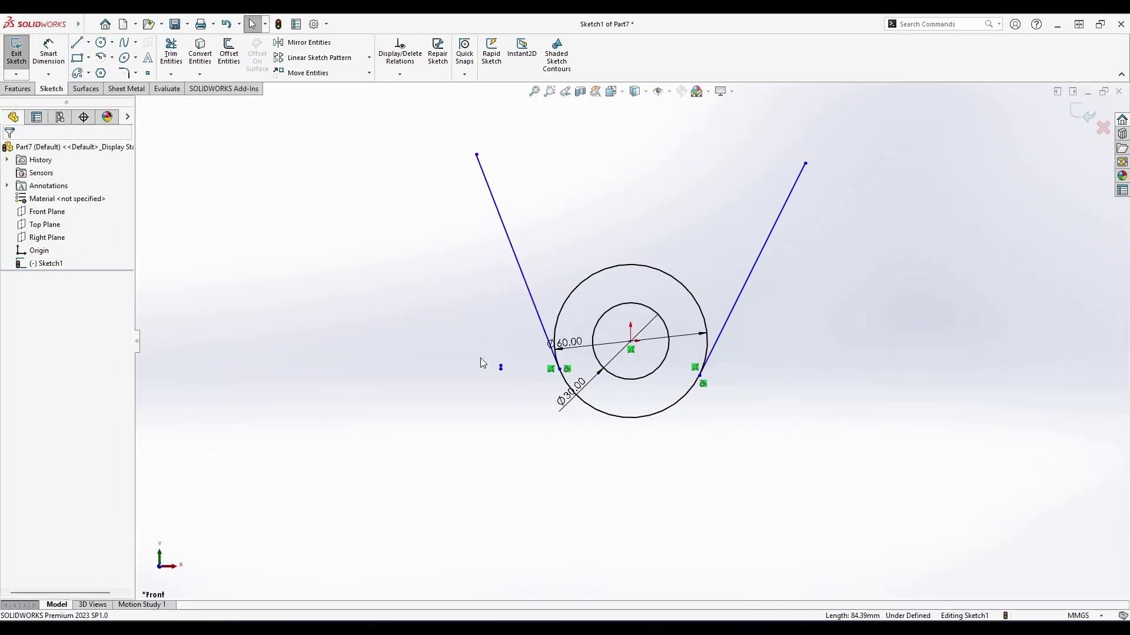
pyautogui.moveTo(480, 363); pyautogui.dragTo(527, 396)
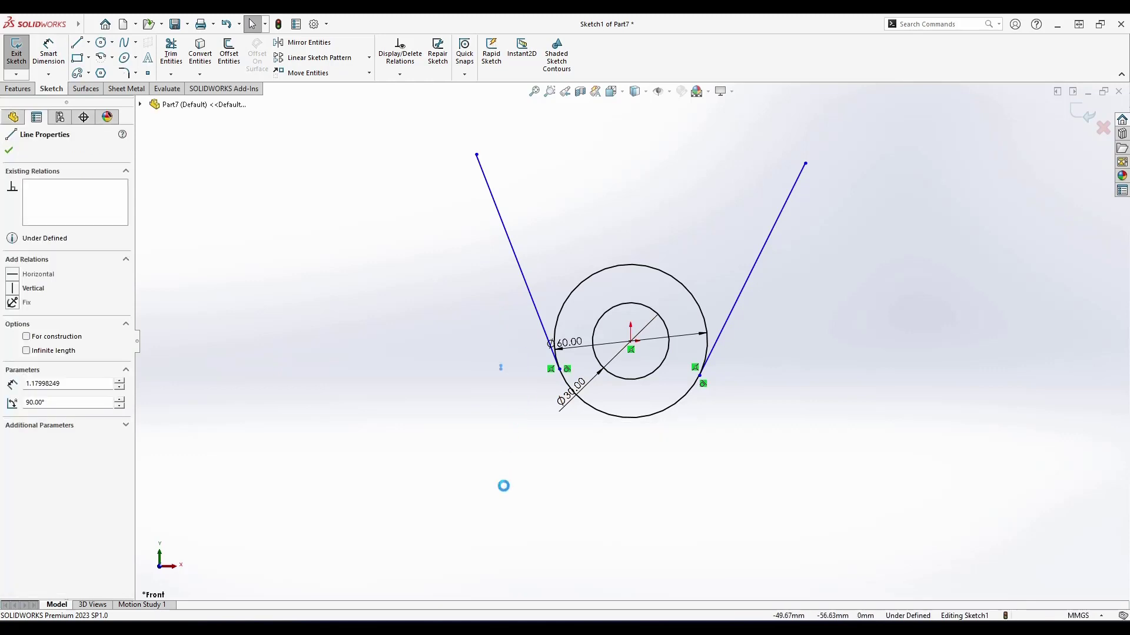
pyautogui.press('Delete')
# Step: Examine the coincident and tangent relations where the two slanted lines meet the outer circle
pyautogui.scroll(-4, 701, 386)
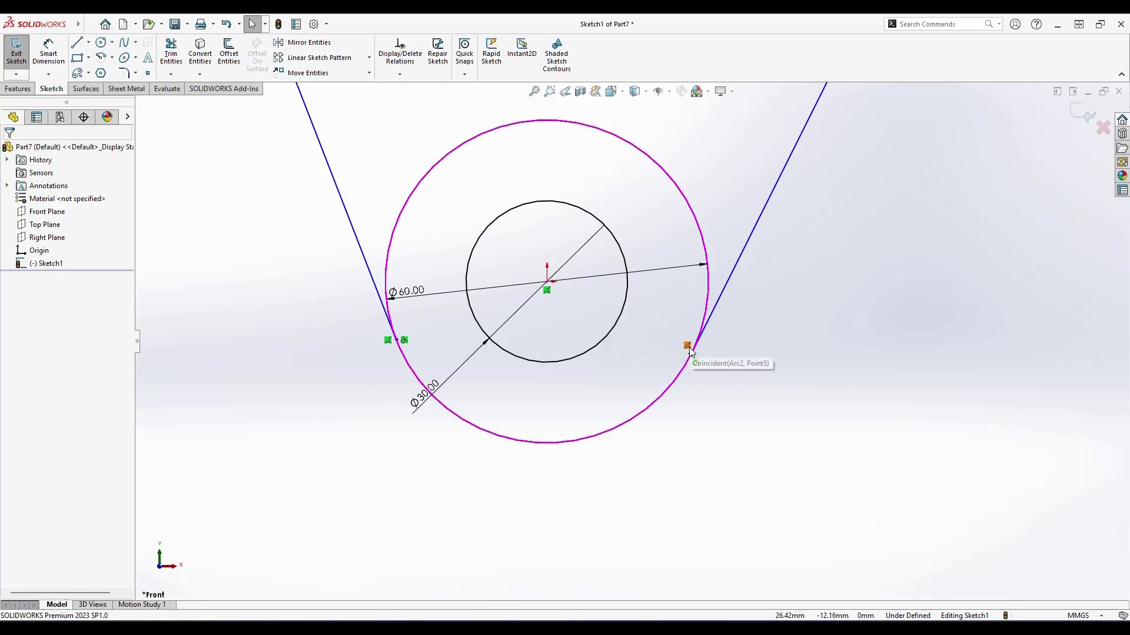
pyautogui.click(388, 340)
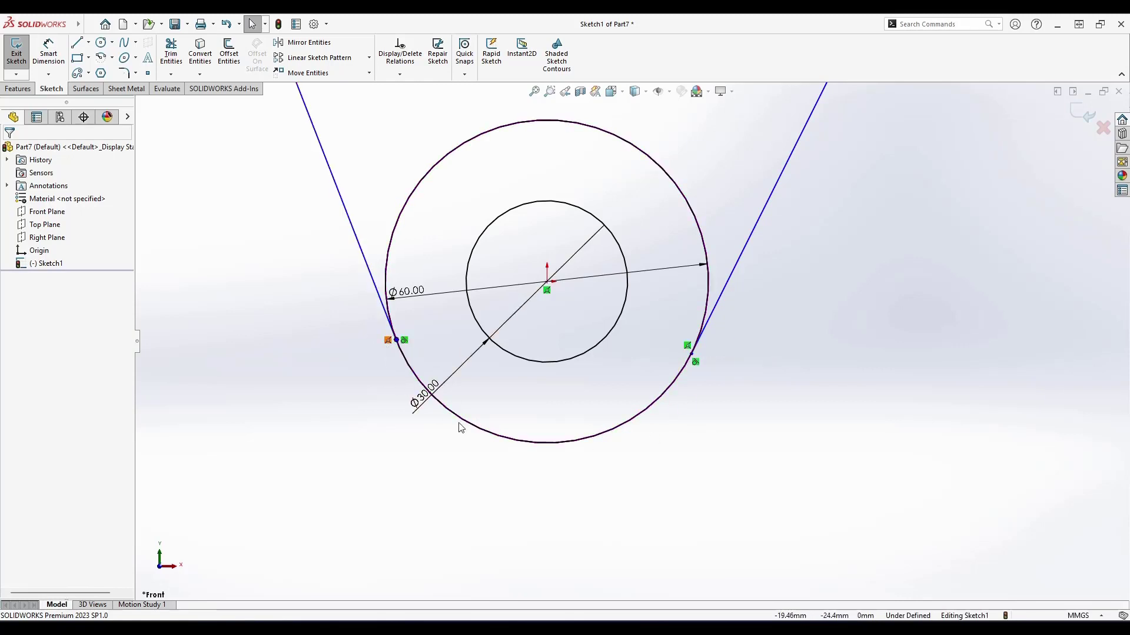
pyautogui.click(520, 471)
pyautogui.press('z')
pyautogui.press('z')
pyautogui.press('z')
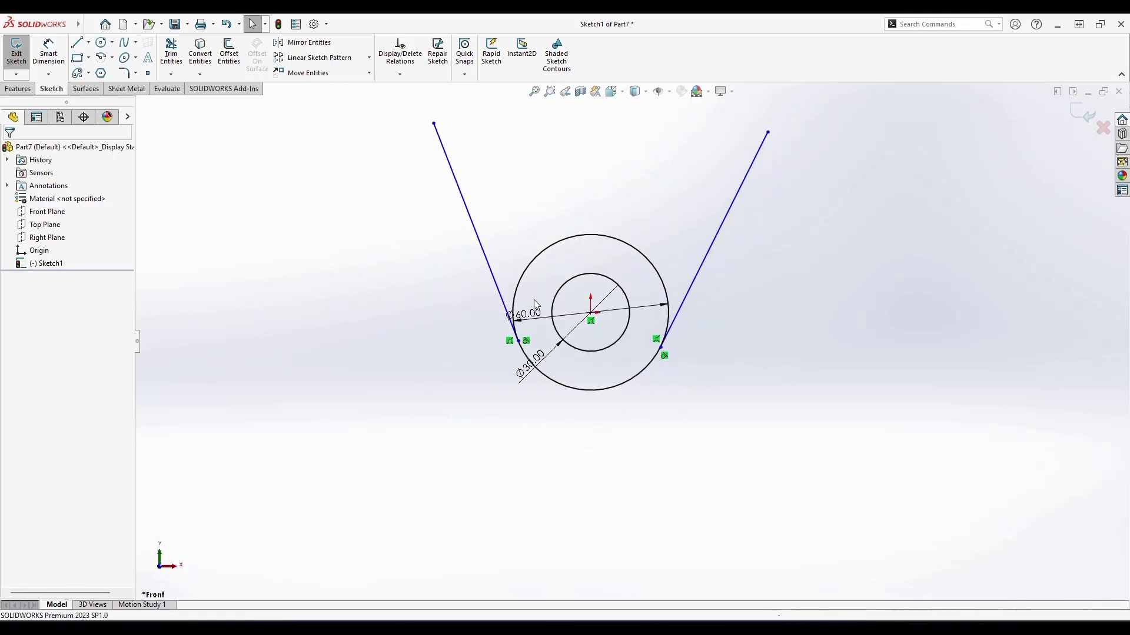
pyautogui.scroll(-2, 547, 336)
pyautogui.scroll(2, 581, 412)
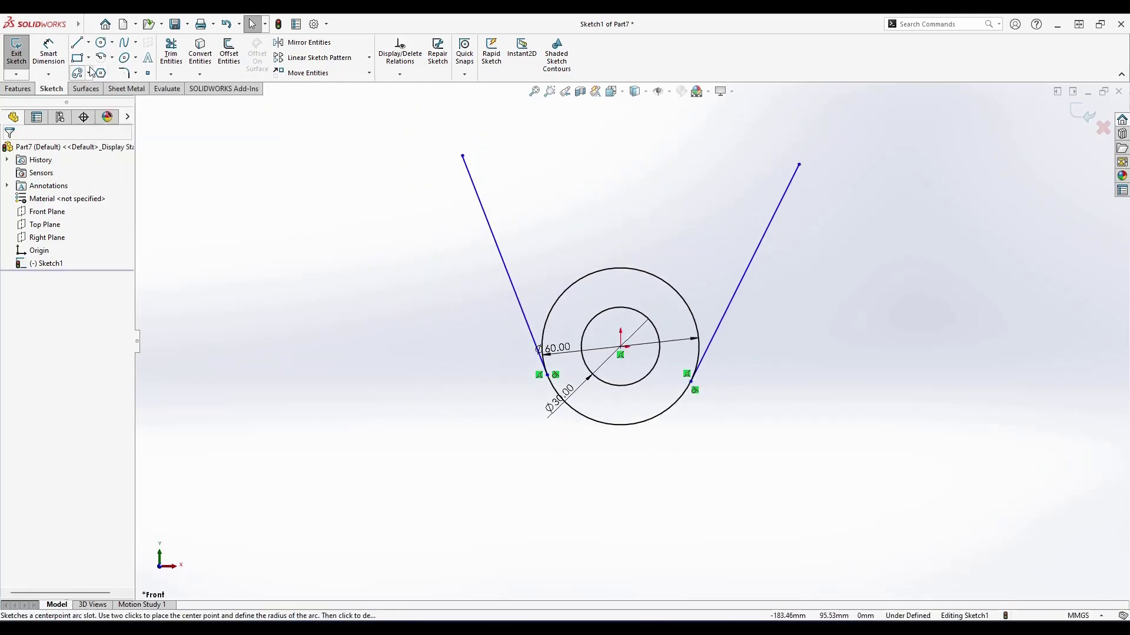
# Step: Draw a vertical centerline from the origin upward to slightly above the upper ends of the two tangent lines
pyautogui.click(88, 43)
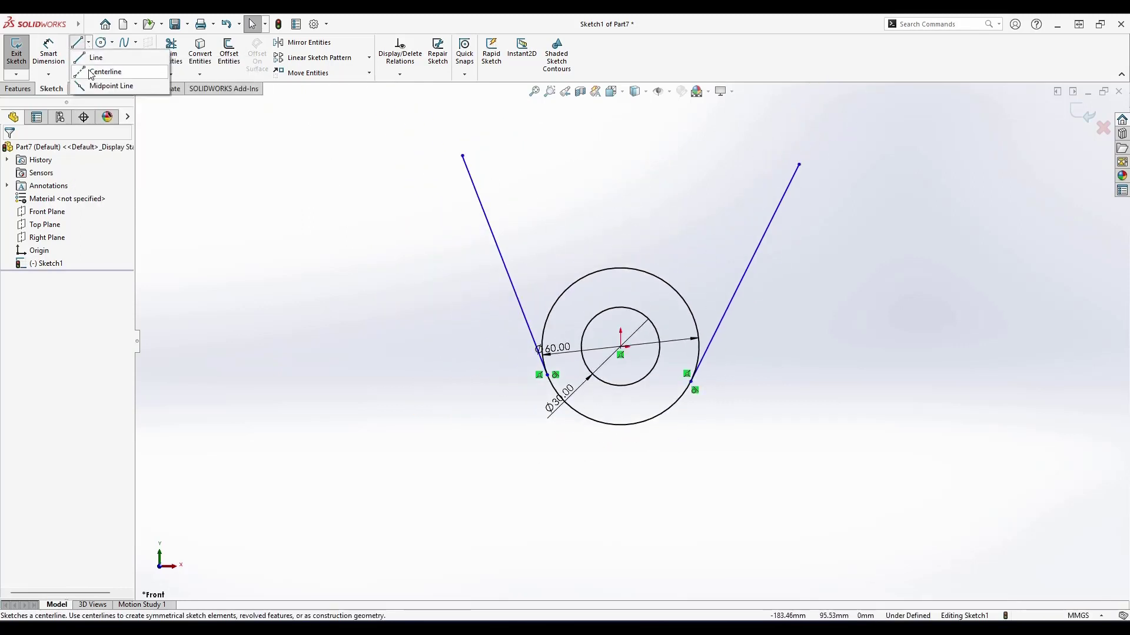
pyautogui.click(108, 68)
pyautogui.click(621, 347)
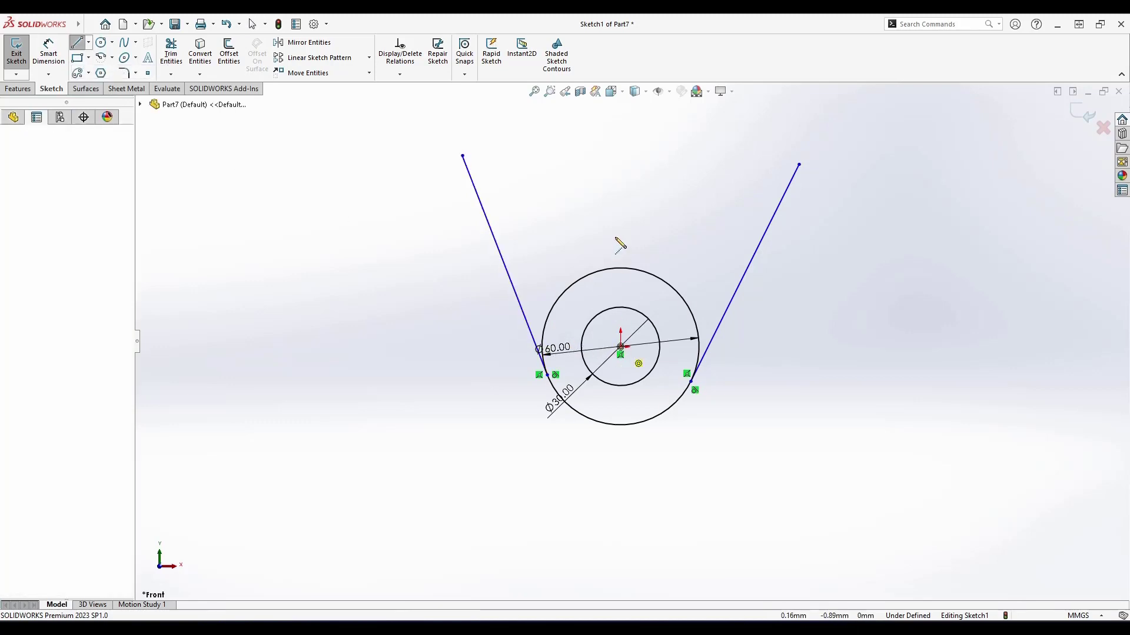
pyautogui.click(621, 140)
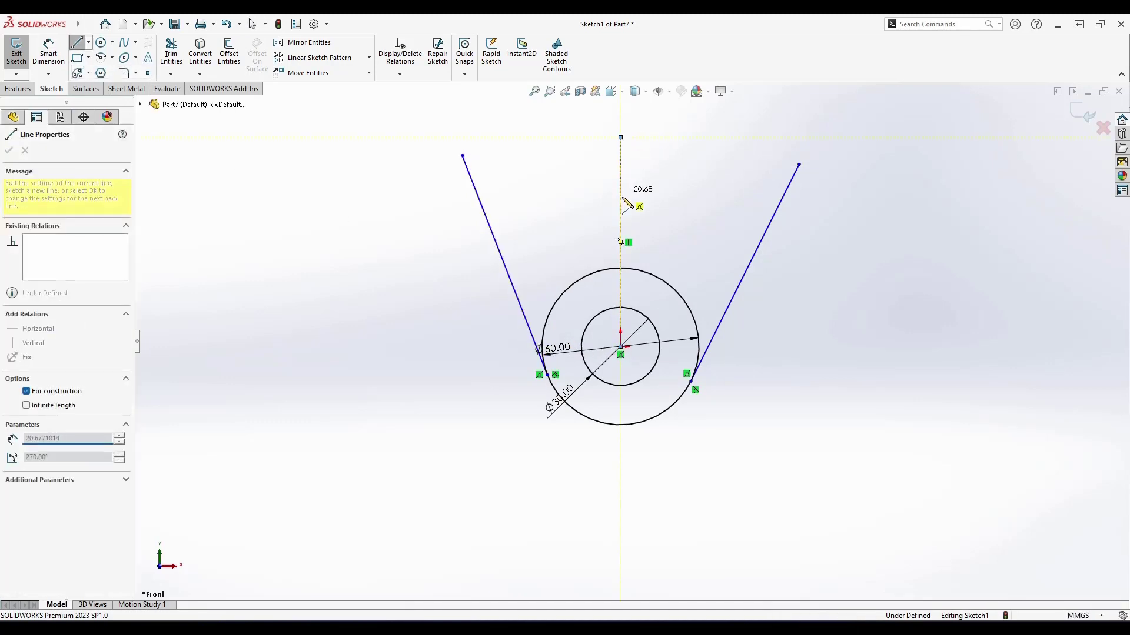
pyautogui.press('Escape')
pyautogui.scroll(2, 623, 383)
pyautogui.scroll(-3, 631, 224)
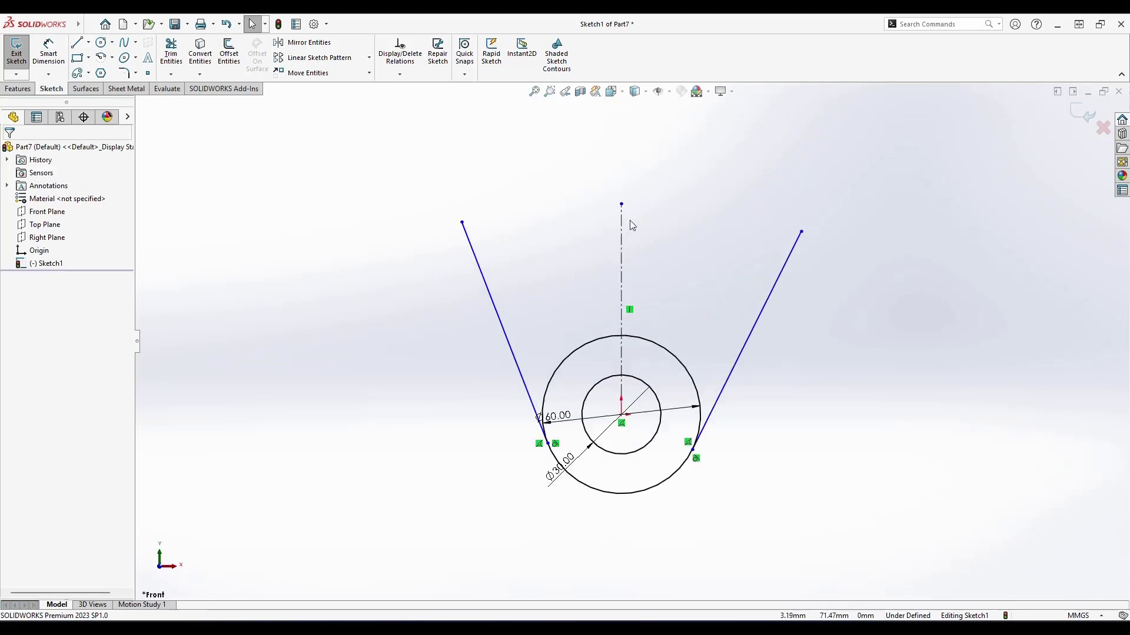
# Step: Following the reference drawing, dimension the angle between the two tangent lines as 60°
pyautogui.hotkey('alt', 'Tab')
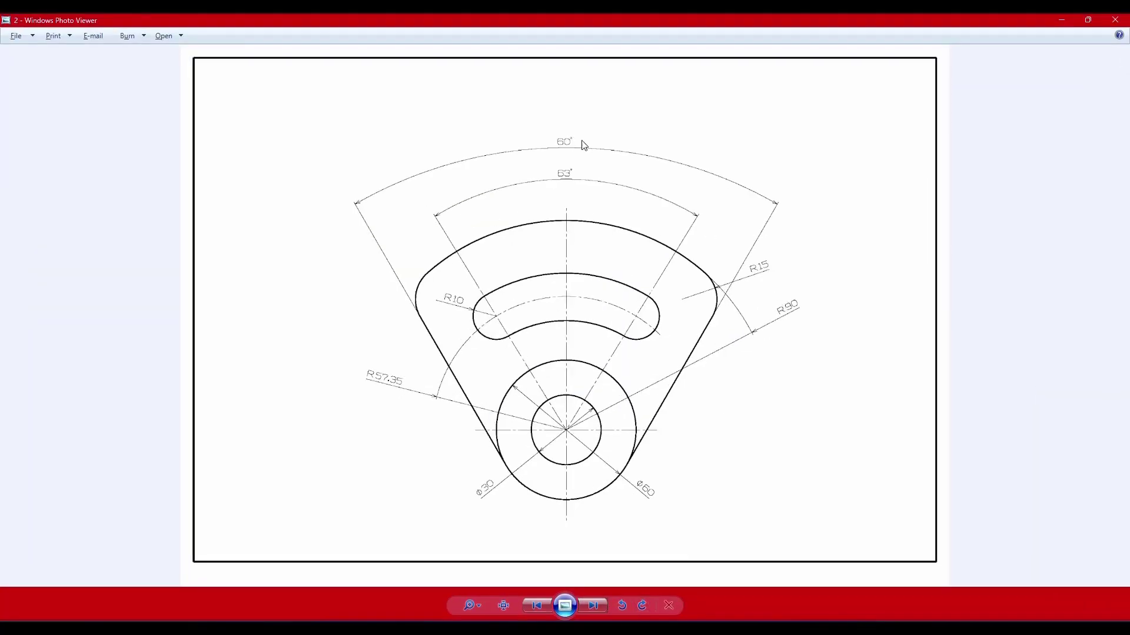
pyautogui.click(1061, 19)
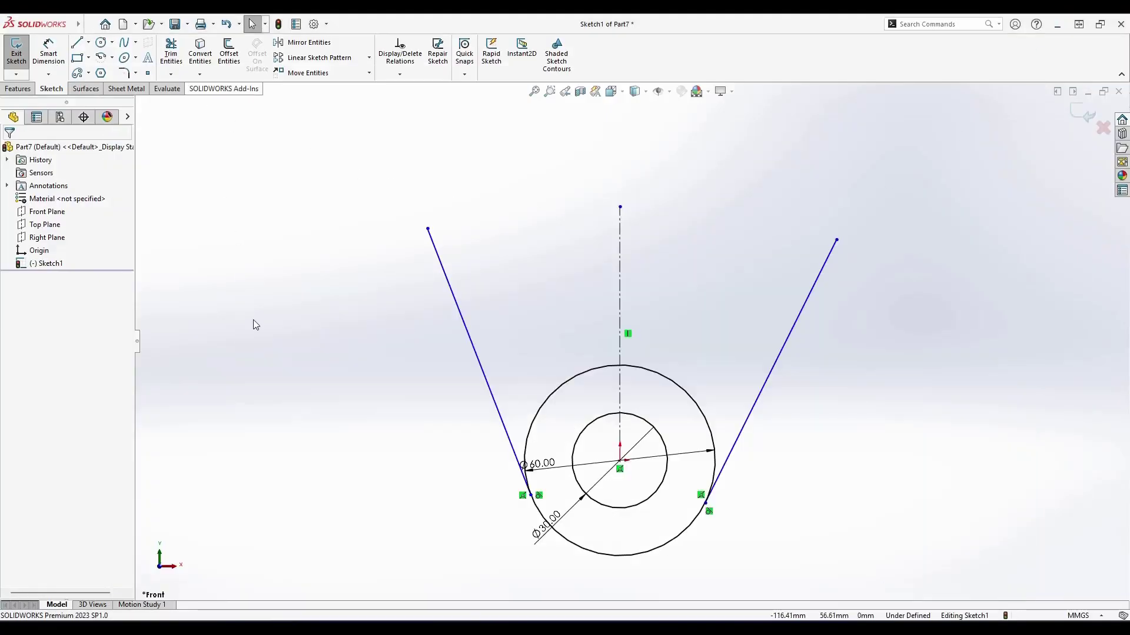
pyautogui.moveTo(280, 450); pyautogui.dragTo(306, 324, button='right')
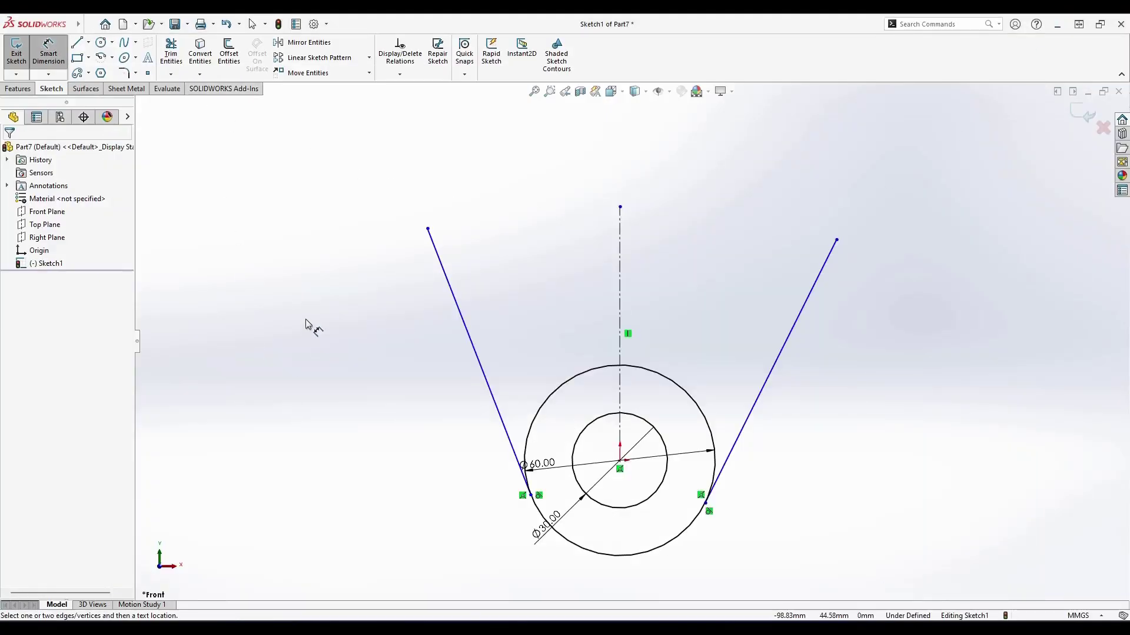
pyautogui.click(461, 312)
pyautogui.click(809, 294)
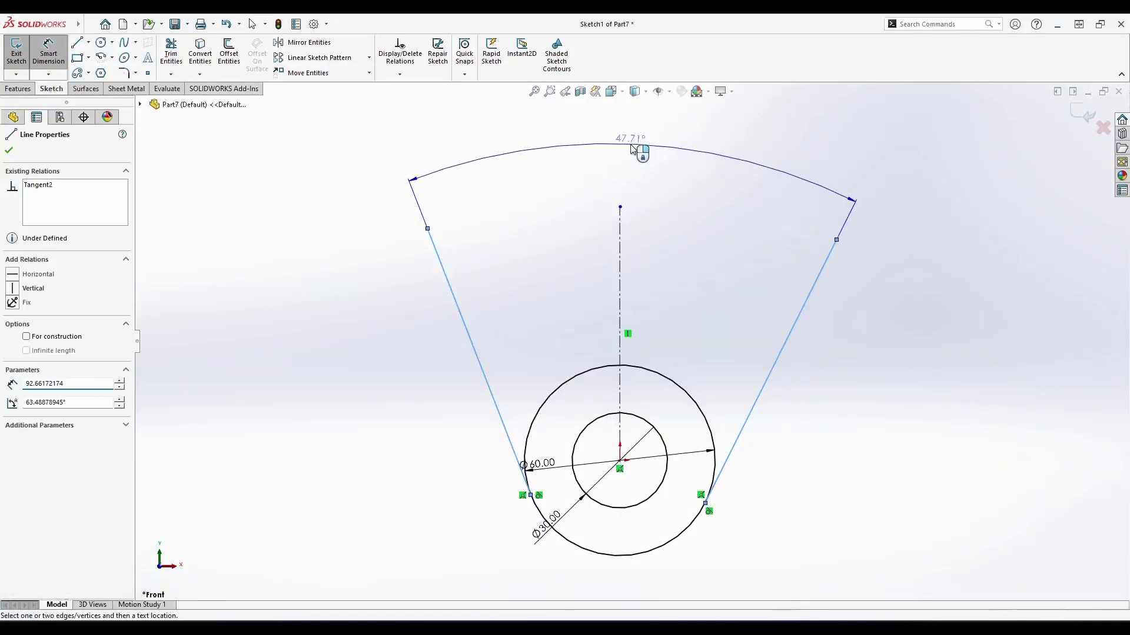
pyautogui.click(641, 152)
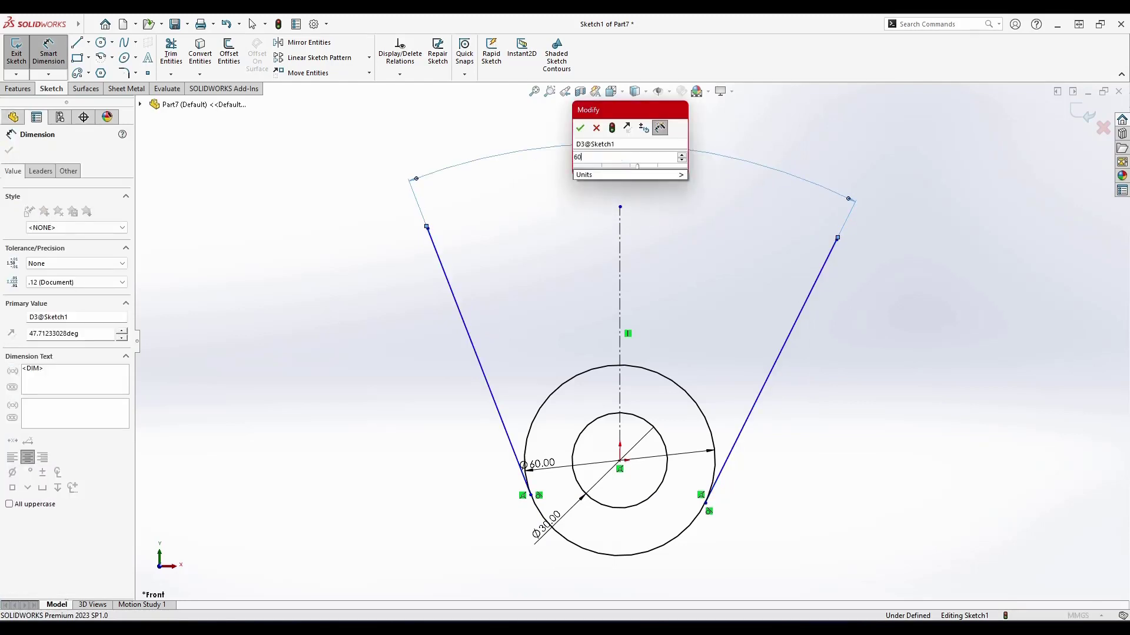
pyautogui.press('Return')
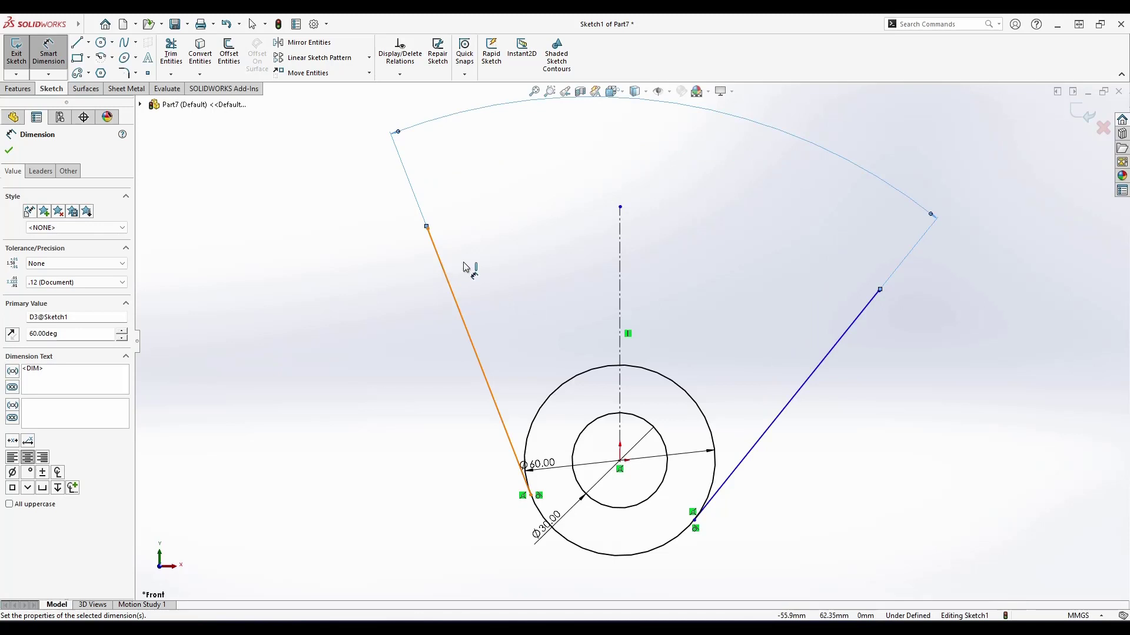
# Step: Dimension the angle between the left tangent line and the vertical centerline as 30°
pyautogui.click(620, 243)
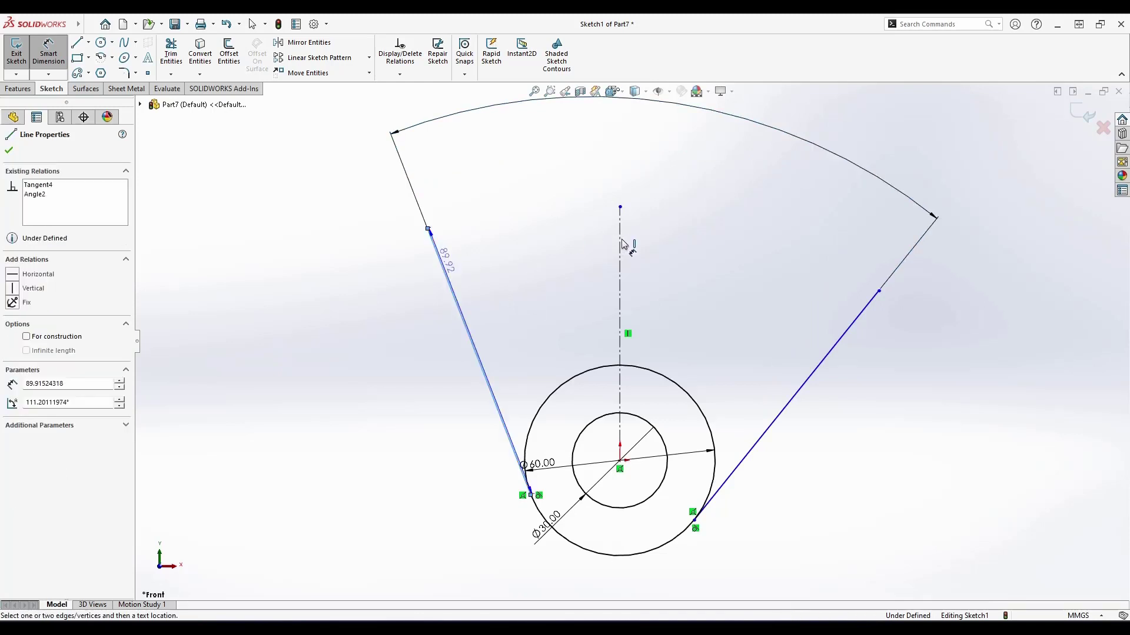
pyautogui.click(431, 238)
pyautogui.click(526, 243)
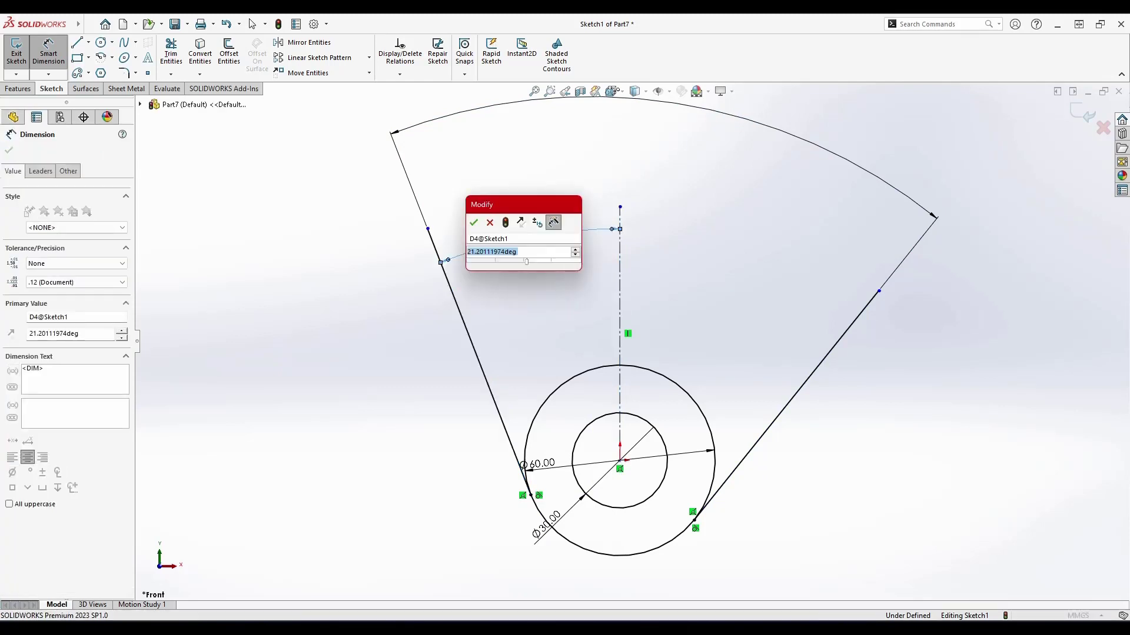
pyautogui.press('Return')
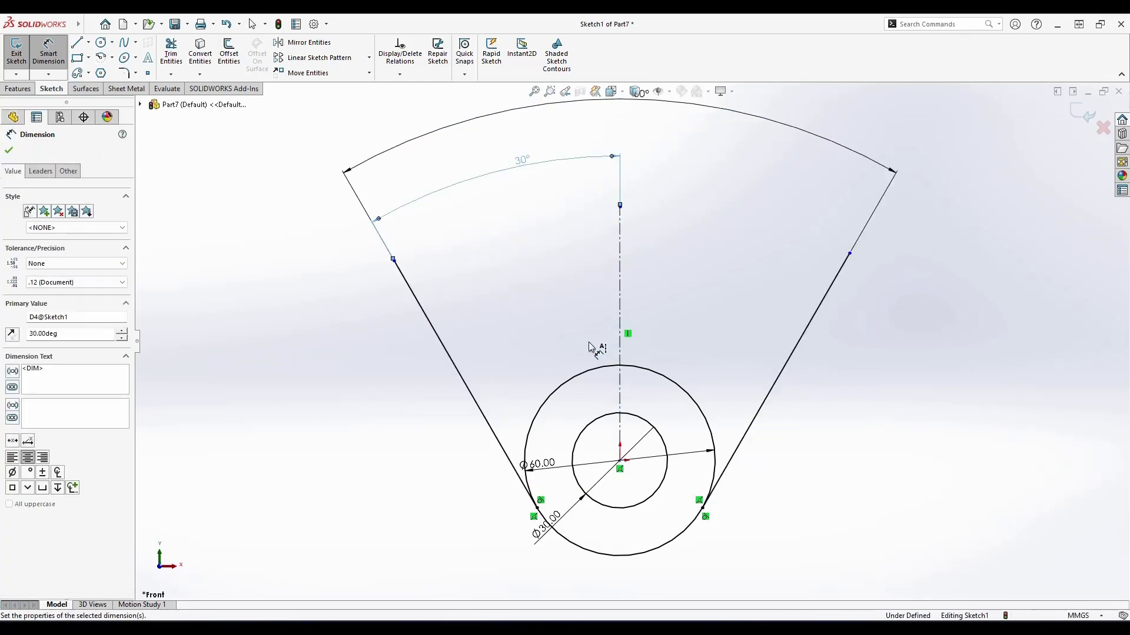
pyautogui.press('f')
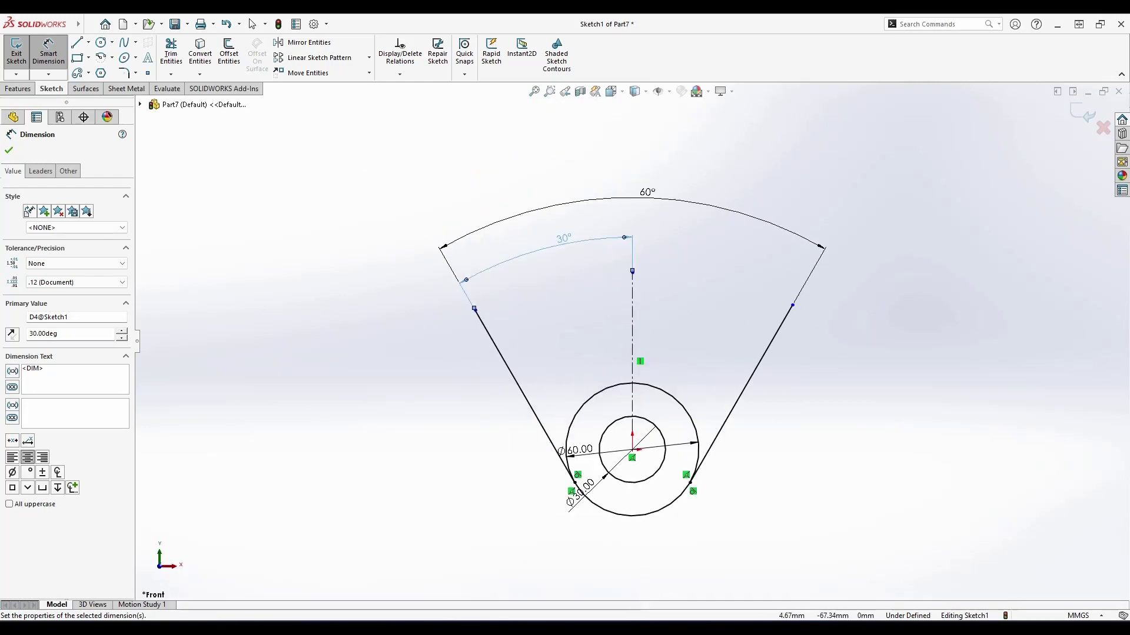
# Step: Following the reference drawing, draw a centerpoint arc of about 99 mm radius around the origin, crossing both slanted lines near their upper ends
pyautogui.click(602, 616)
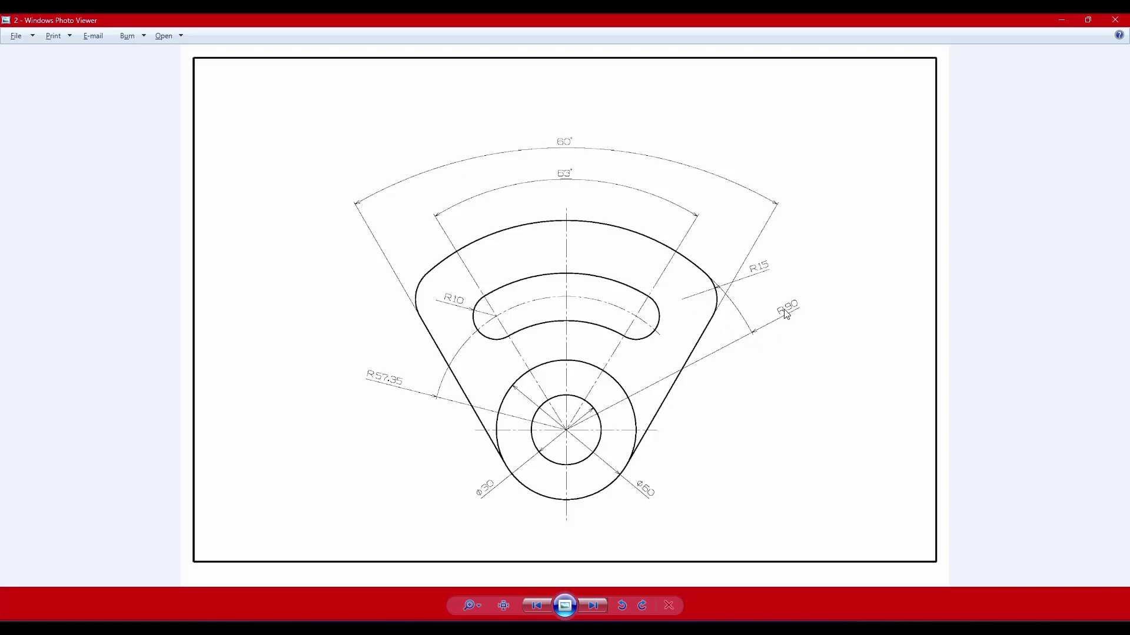
pyautogui.click(1071, 22)
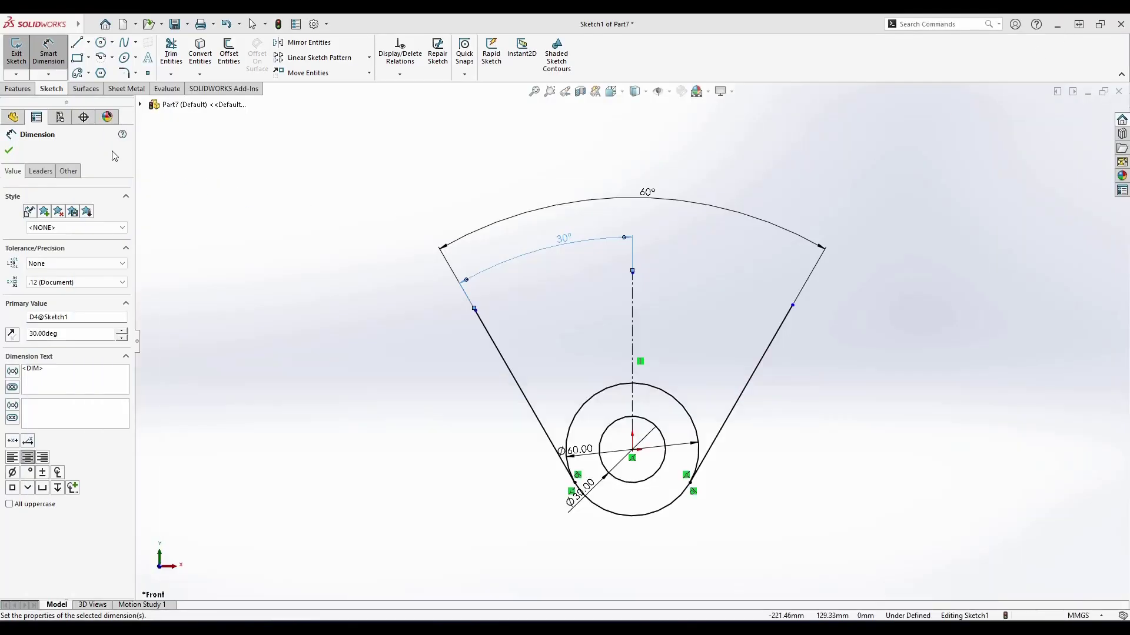
pyautogui.click(112, 58)
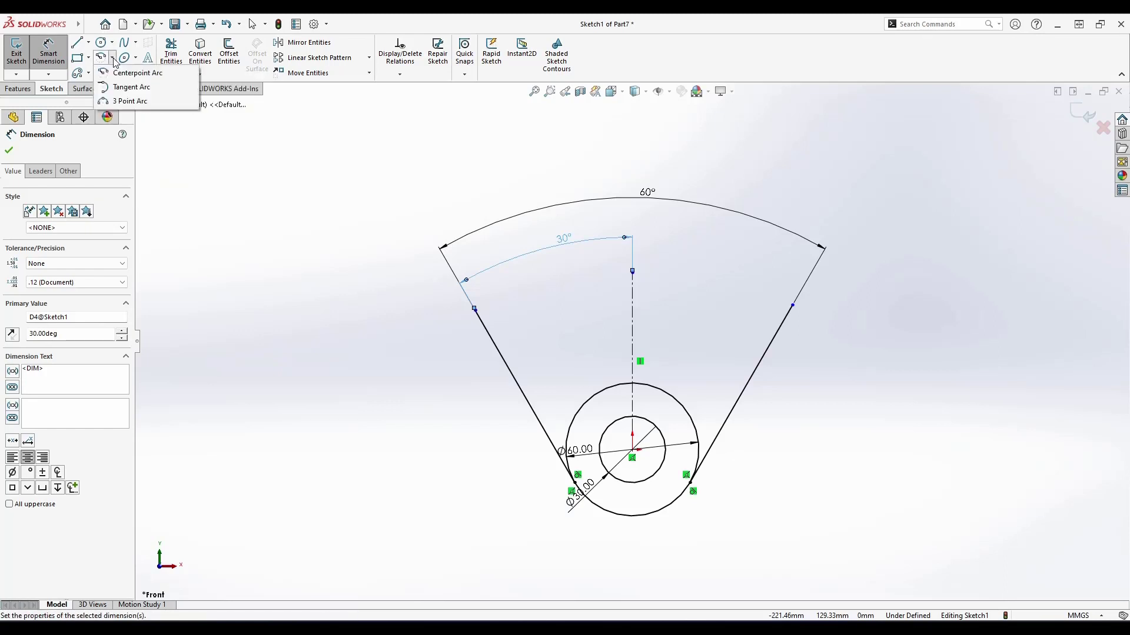
pyautogui.click(127, 77)
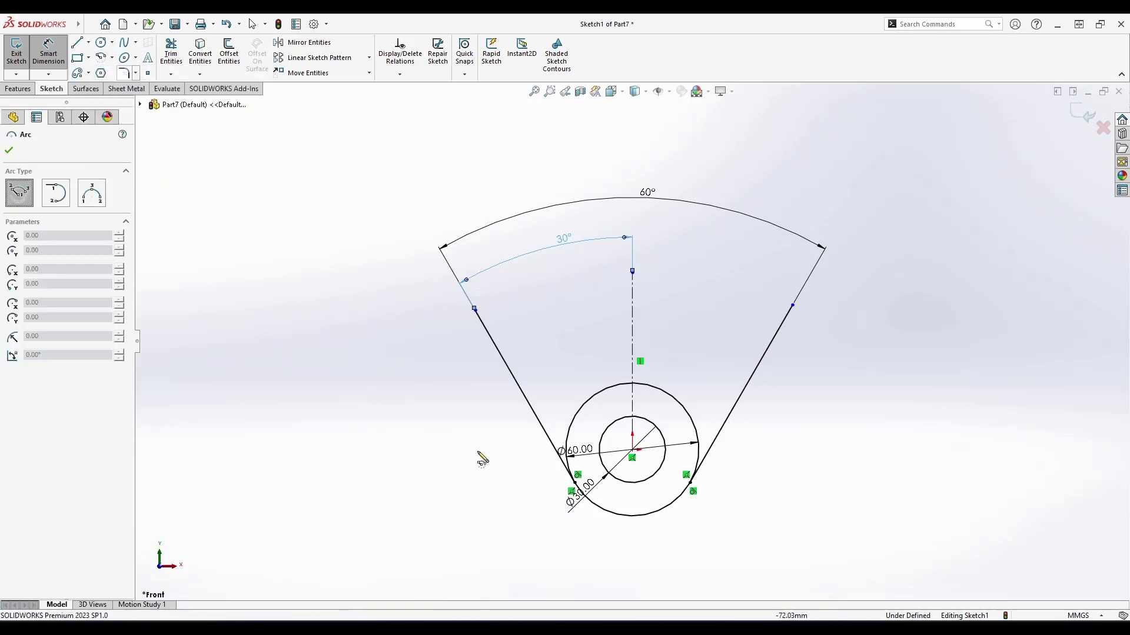
pyautogui.click(633, 451)
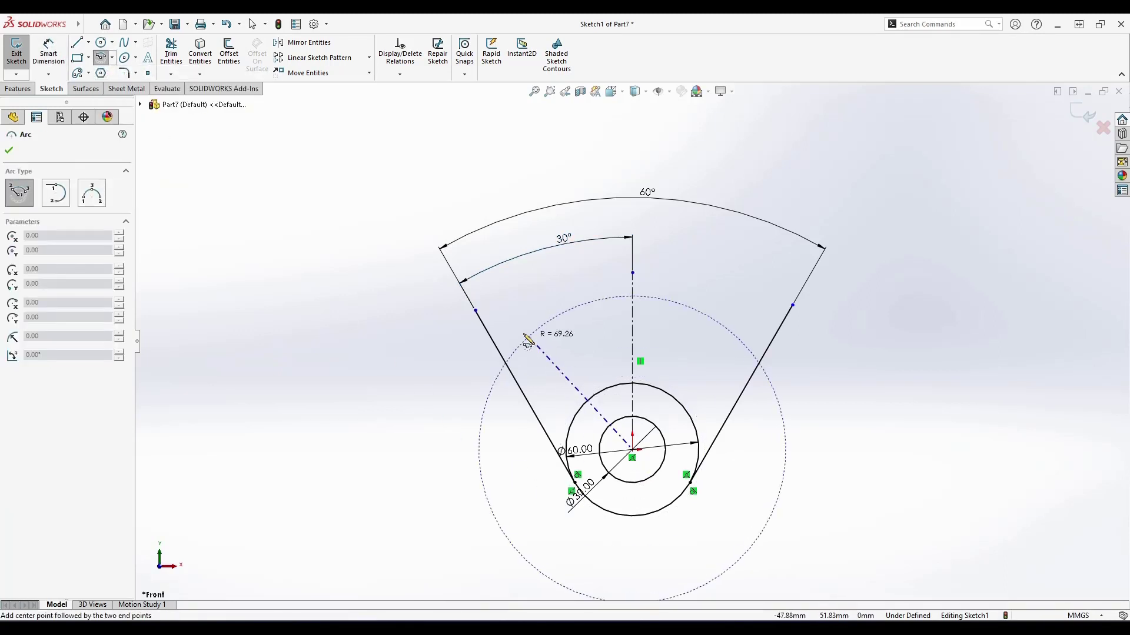
pyautogui.click(813, 327)
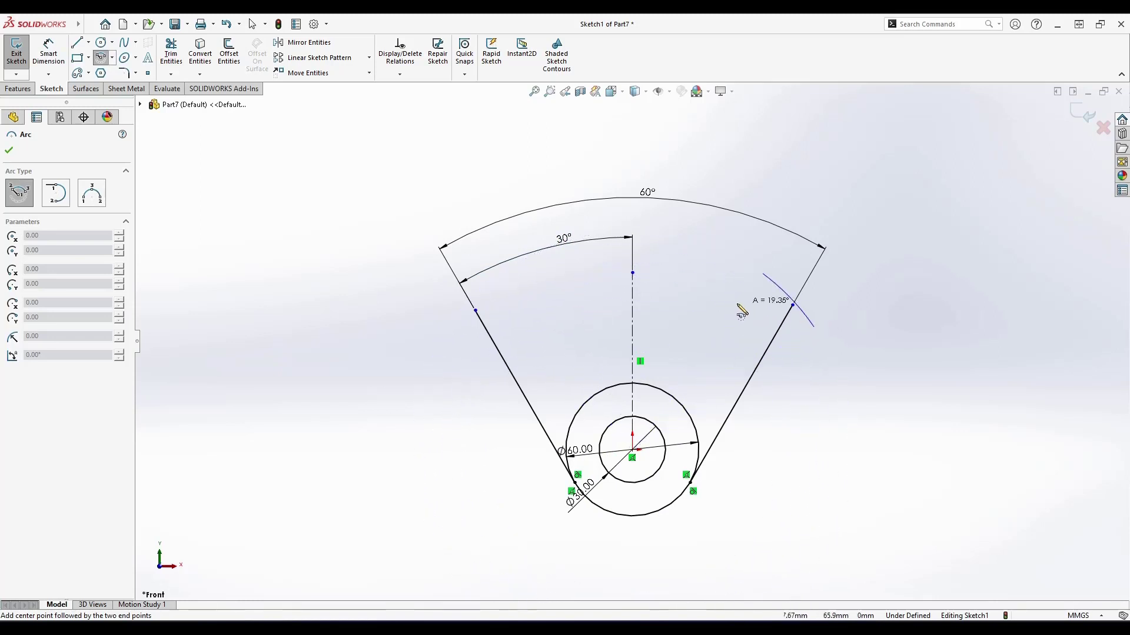
pyautogui.click(478, 365)
pyautogui.press('Escape')
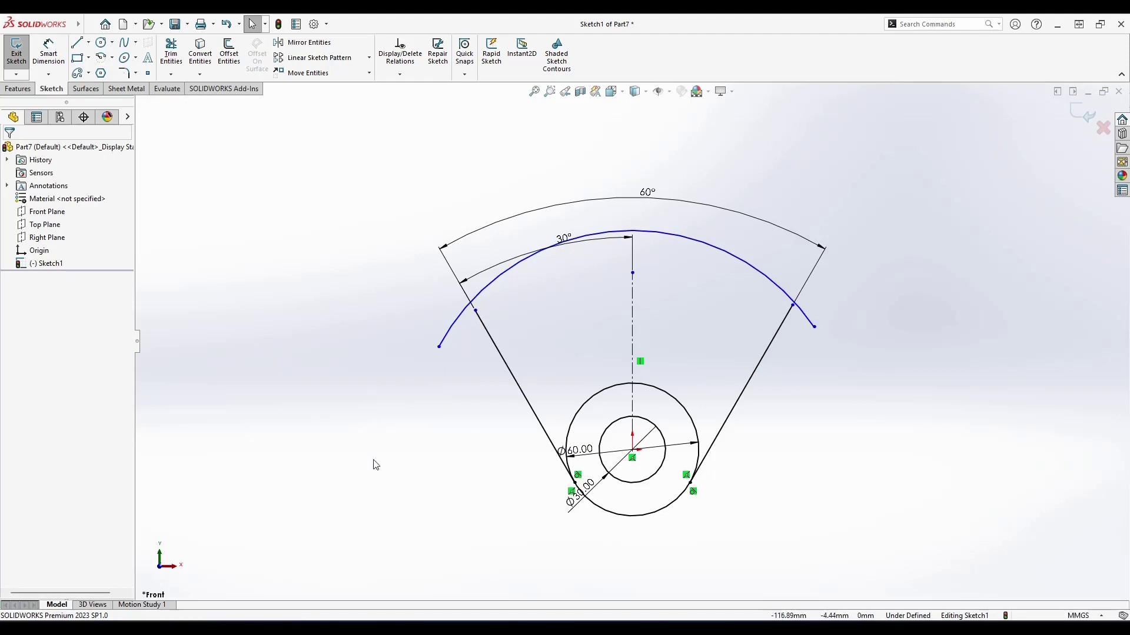
# Step: Dimension the radius of the large upper arc as 90 mm
pyautogui.moveTo(375, 465); pyautogui.dragTo(372, 406, button='right')
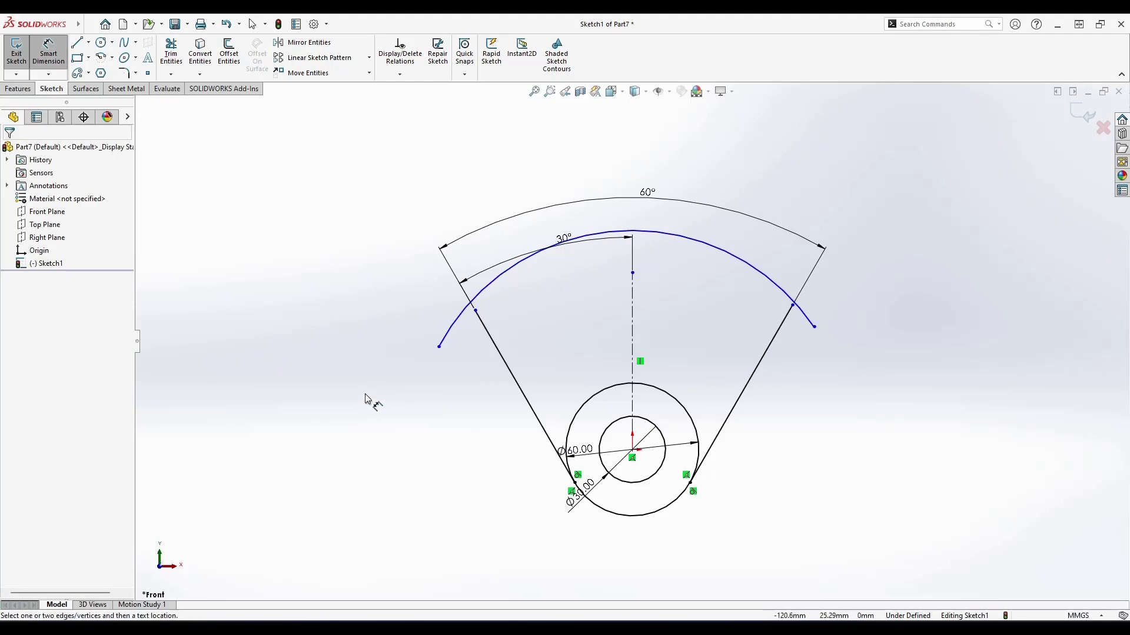
pyautogui.click(707, 240)
pyautogui.click(685, 294)
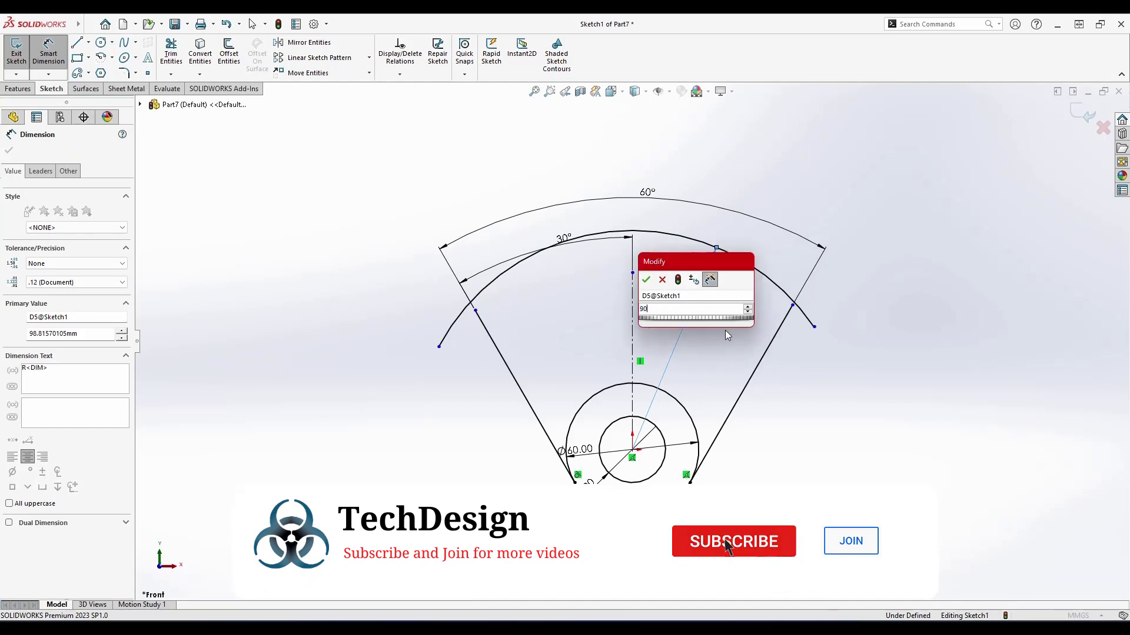
pyautogui.press('Return')
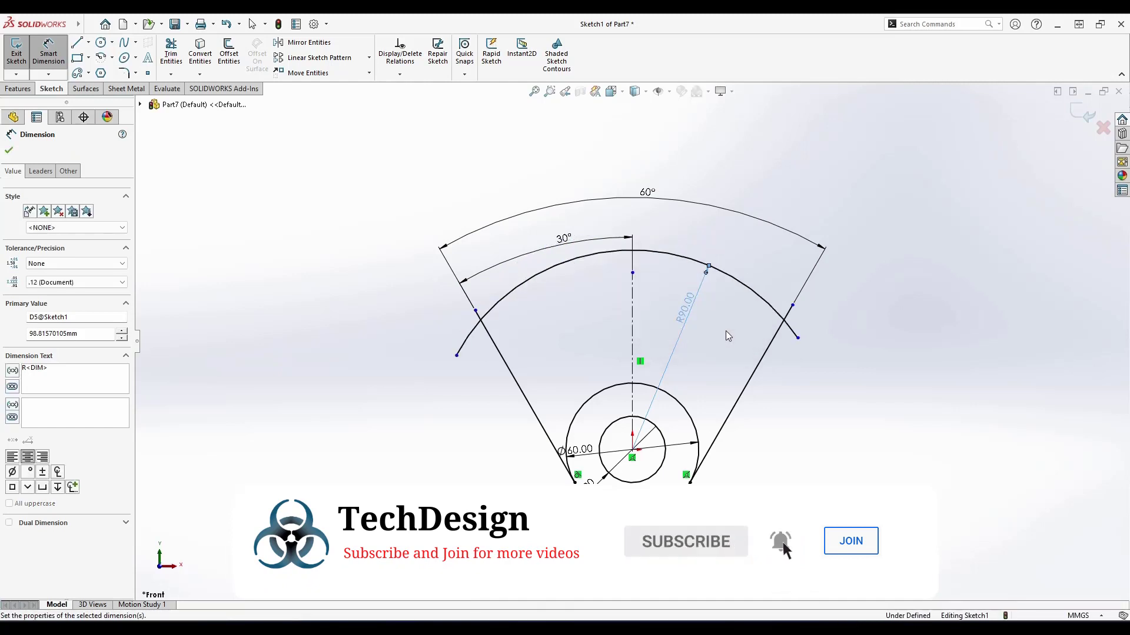
pyautogui.press('Escape')
# Step: Trim the overhanging ends of the upper arc and the two slanted lines back to their intersections
pyautogui.scroll(-3, 792, 321)
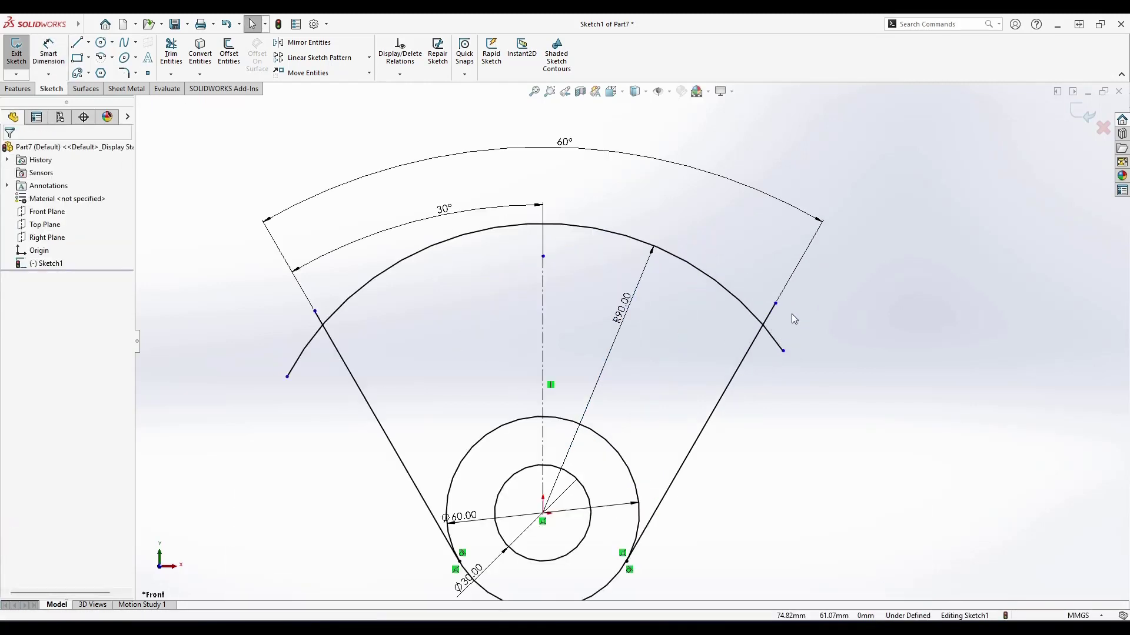
pyautogui.click(171, 51)
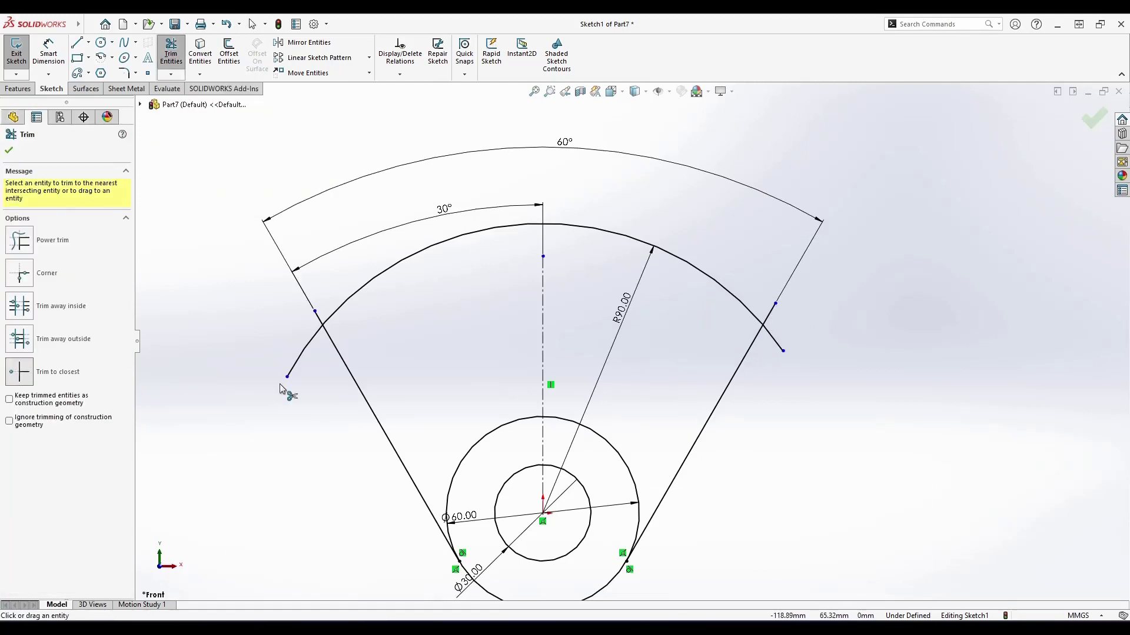
pyautogui.click(774, 340)
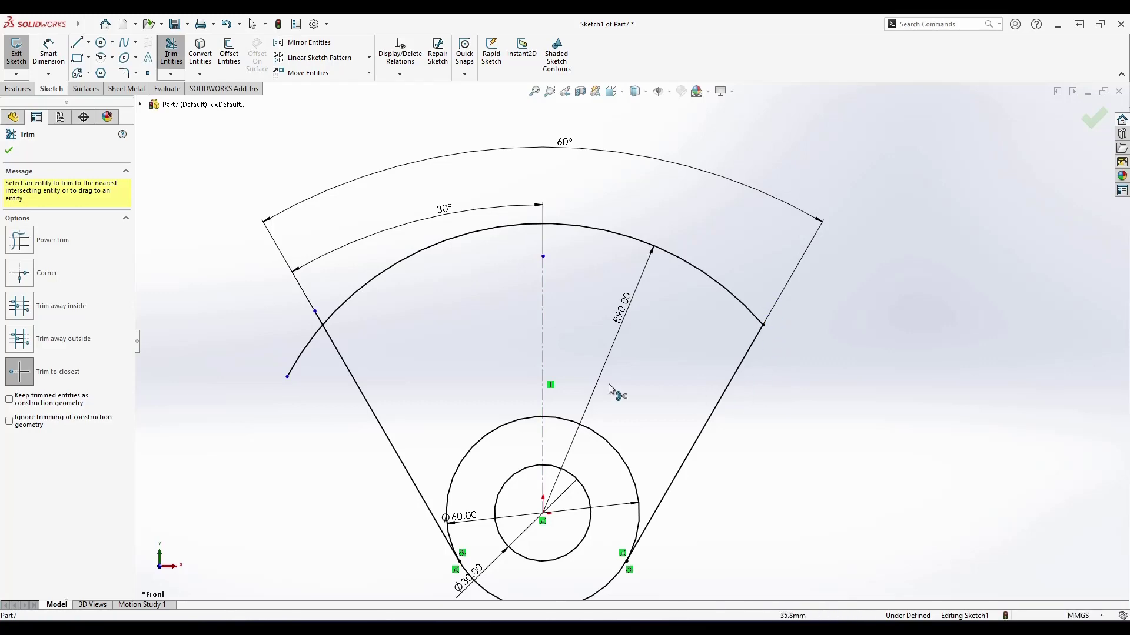
pyautogui.click(294, 368)
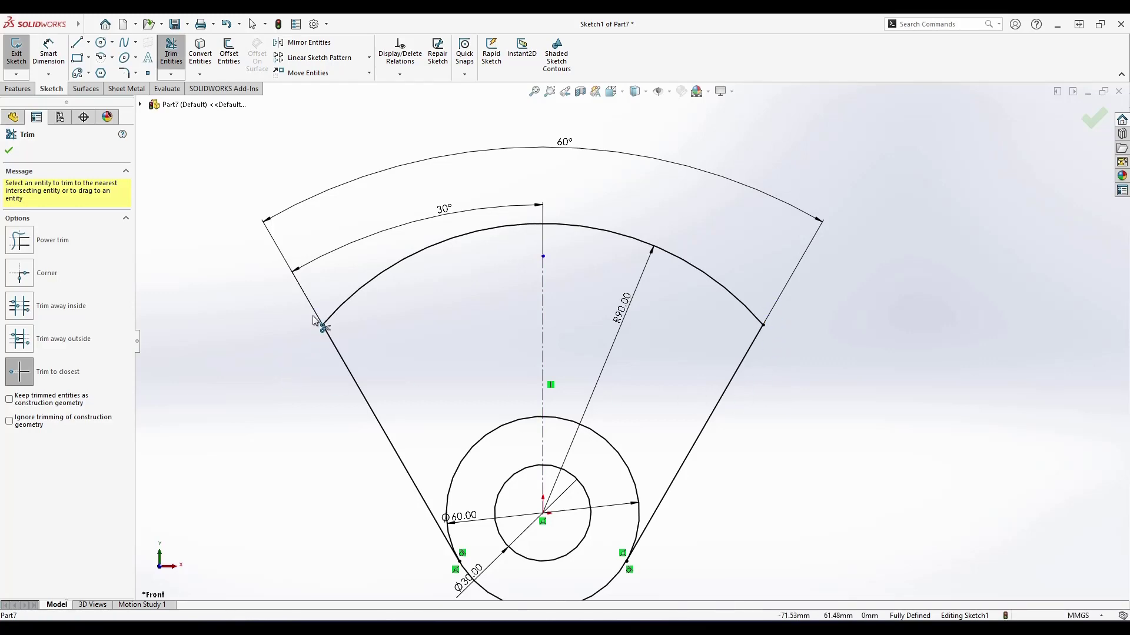
pyautogui.press('Escape')
# Step: Following the reference drawing, round both corners between the upper arc and the slanted lines with 15 mm sketch fillets
pyautogui.click(597, 629)
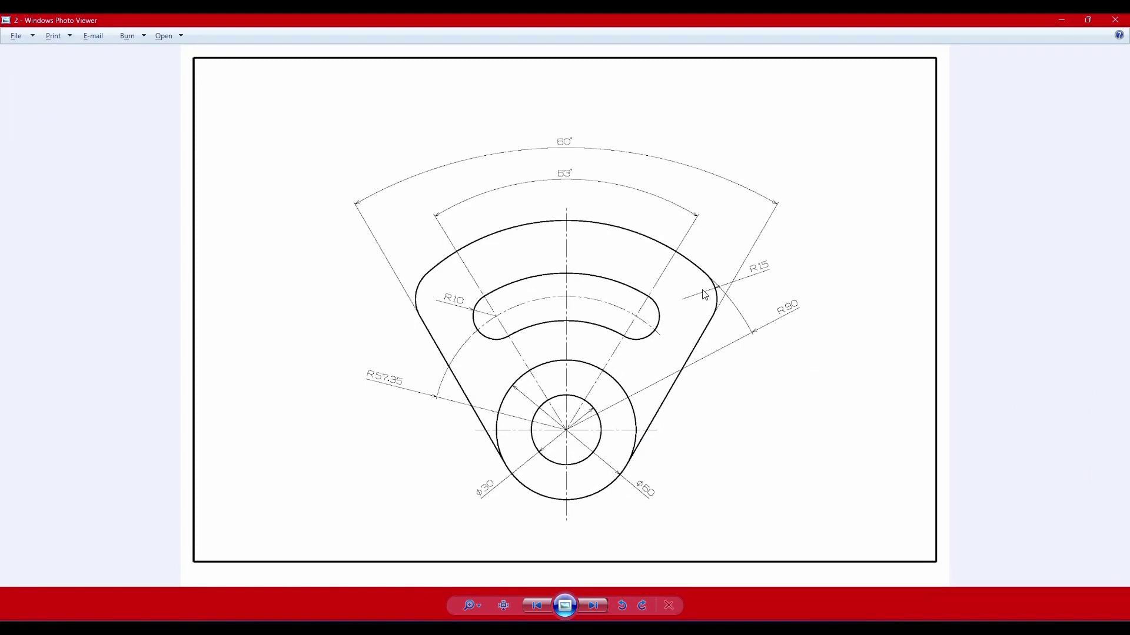
pyautogui.click(1062, 20)
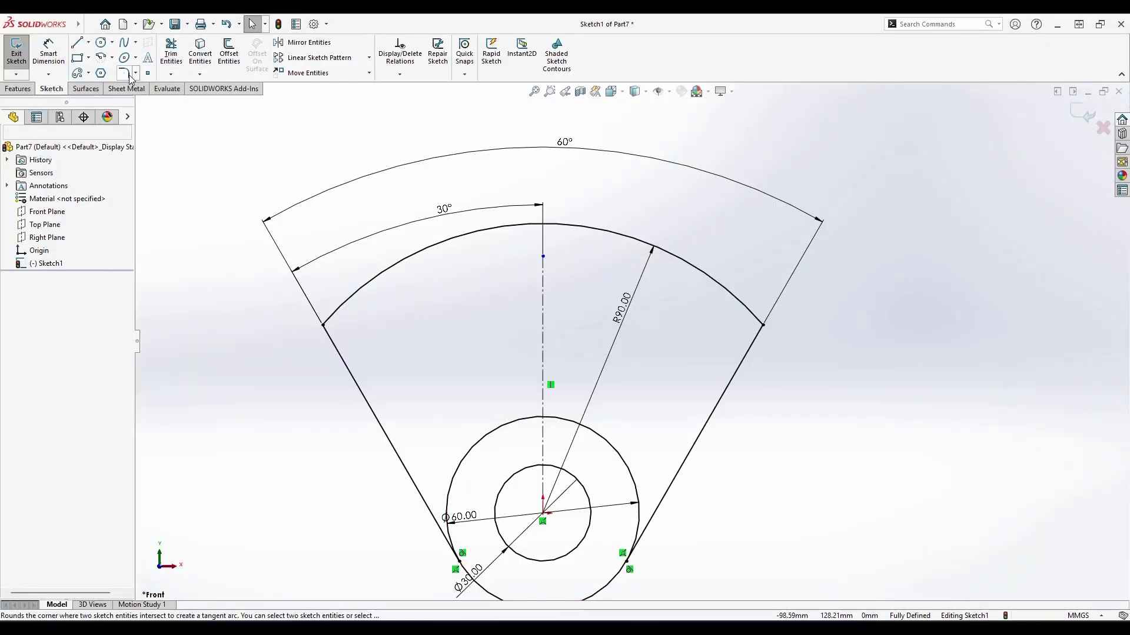
pyautogui.click(123, 73)
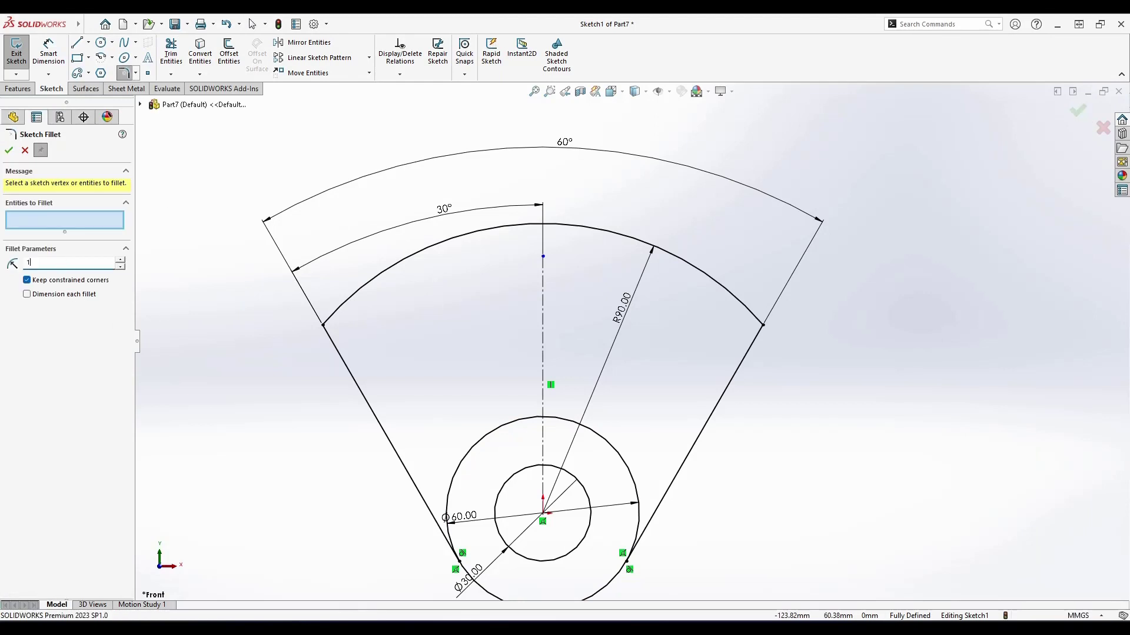
pyautogui.click(754, 341)
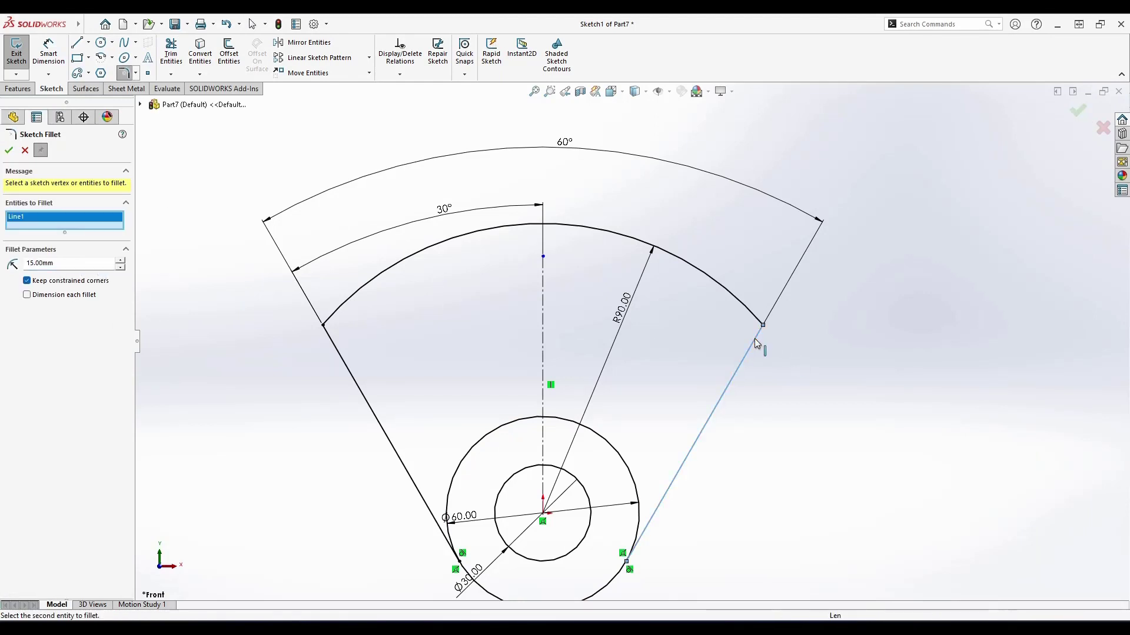
pyautogui.click(740, 303)
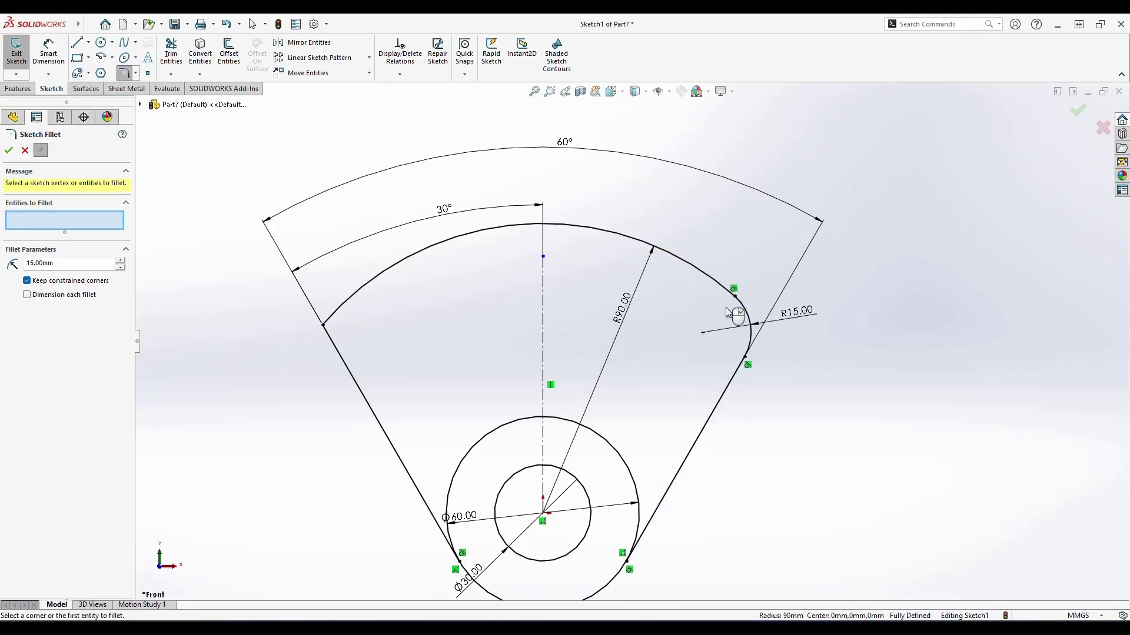
pyautogui.click(347, 365)
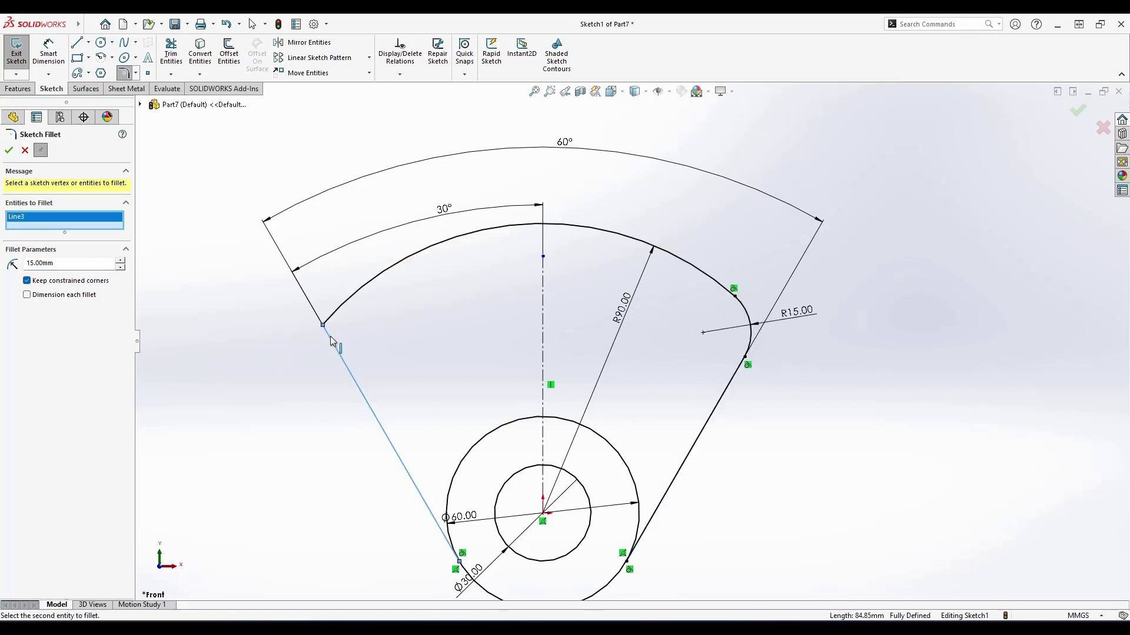
pyautogui.click(341, 308)
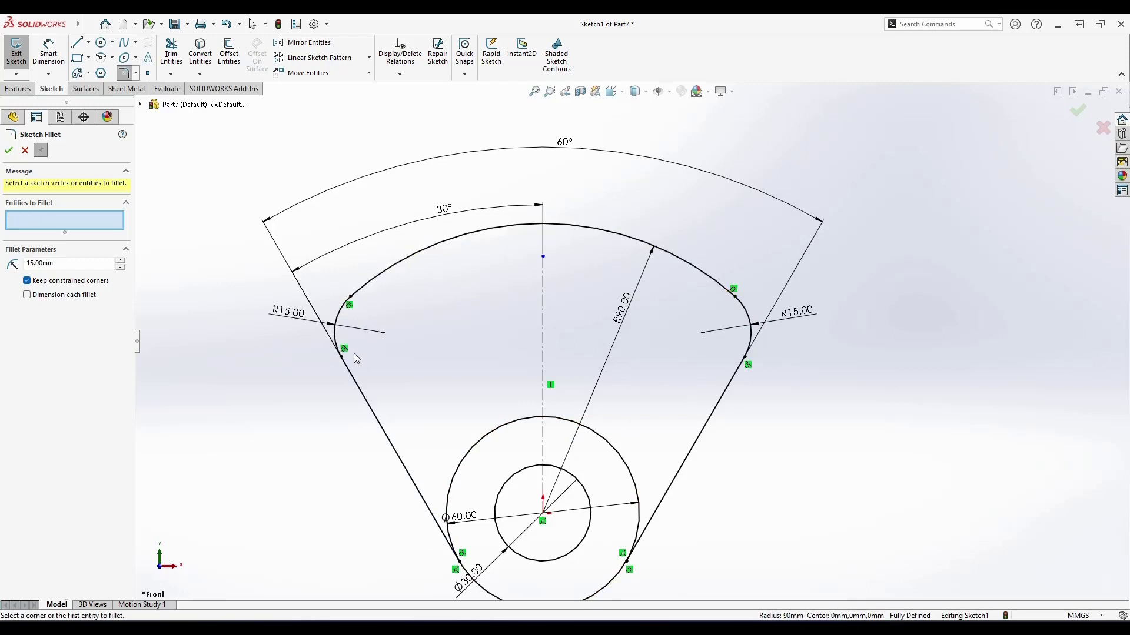
pyautogui.press('Escape')
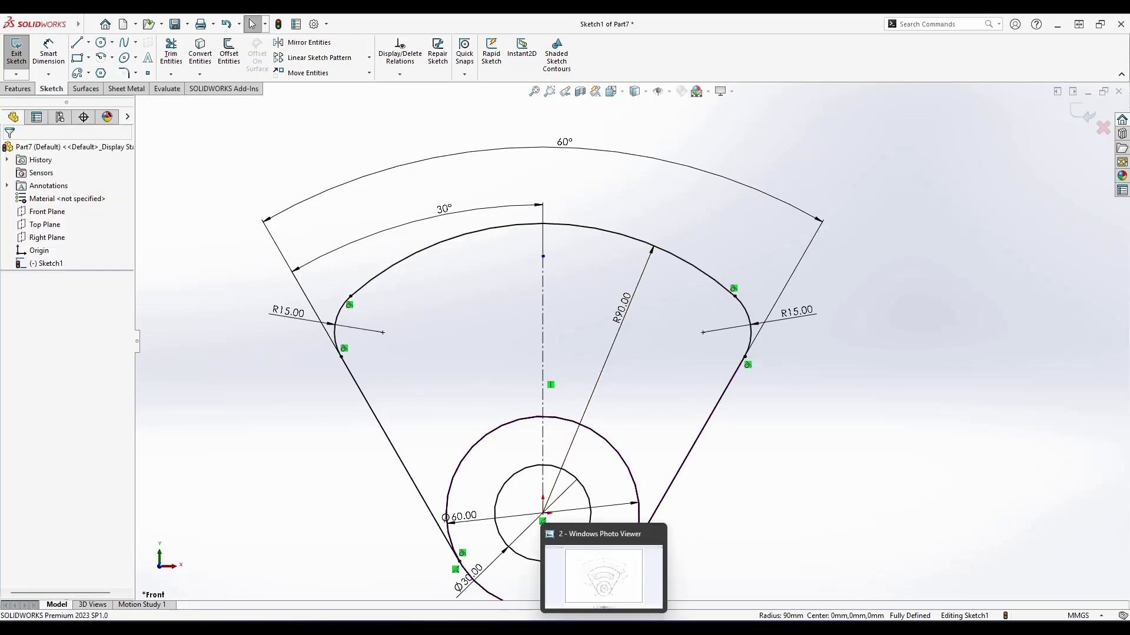
pyautogui.click(594, 579)
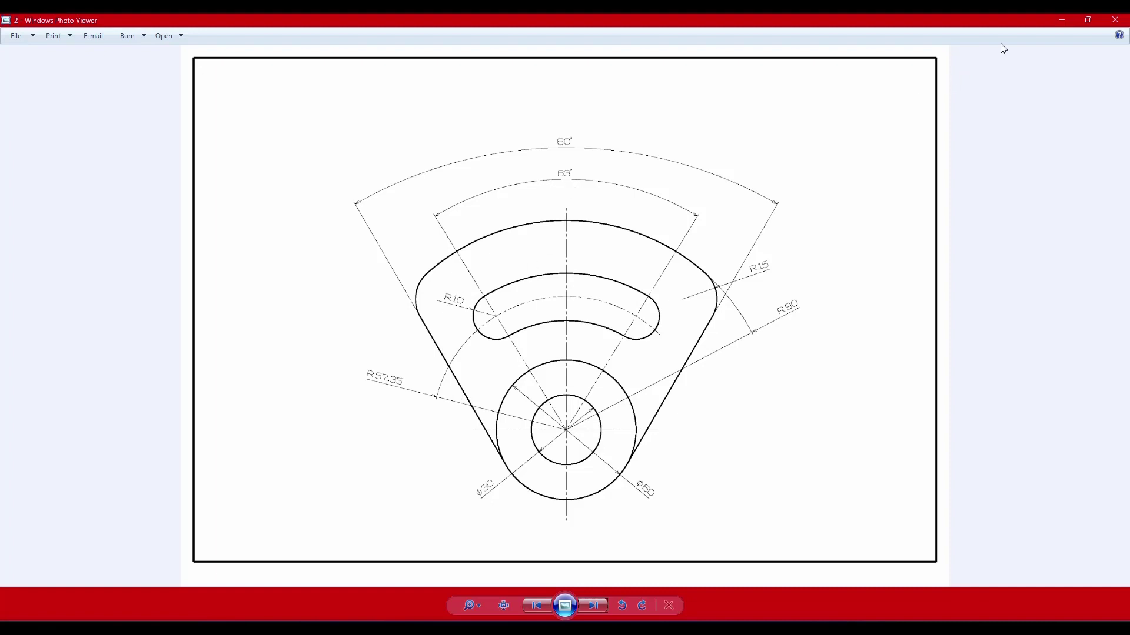
pyautogui.click(1060, 23)
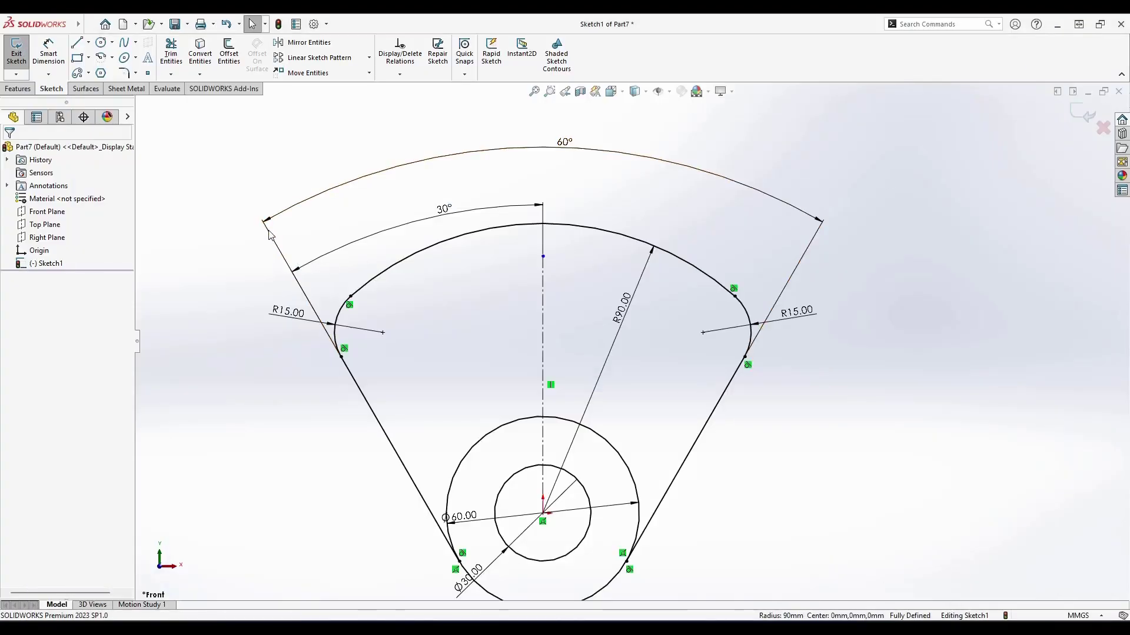
pyautogui.click(88, 73)
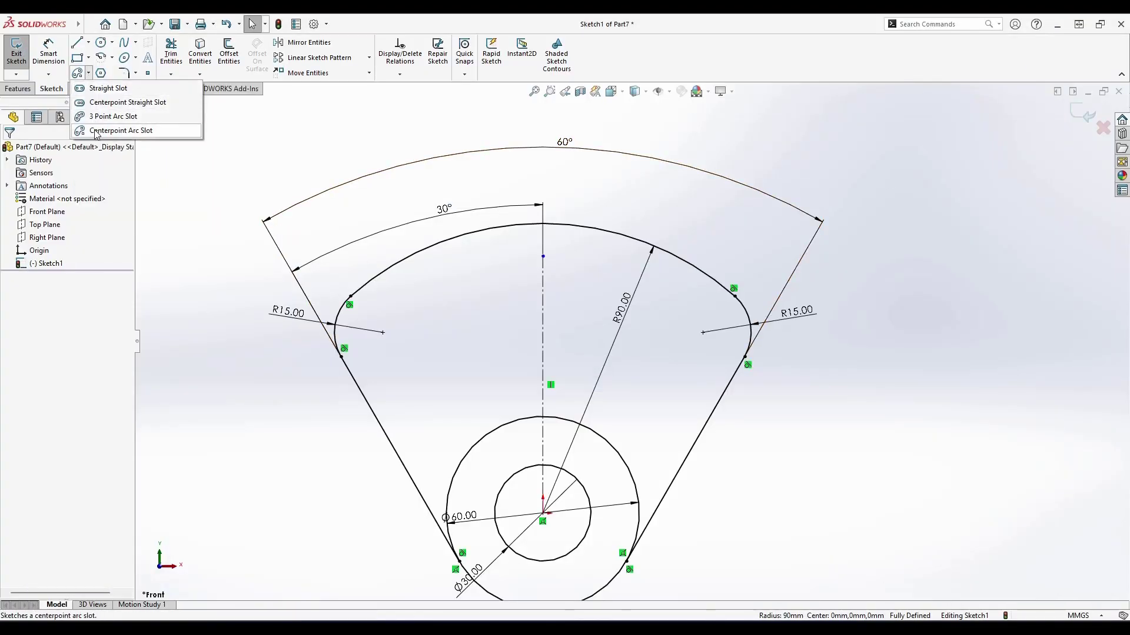
pyautogui.click(97, 132)
pyautogui.scroll(3, 634, 338)
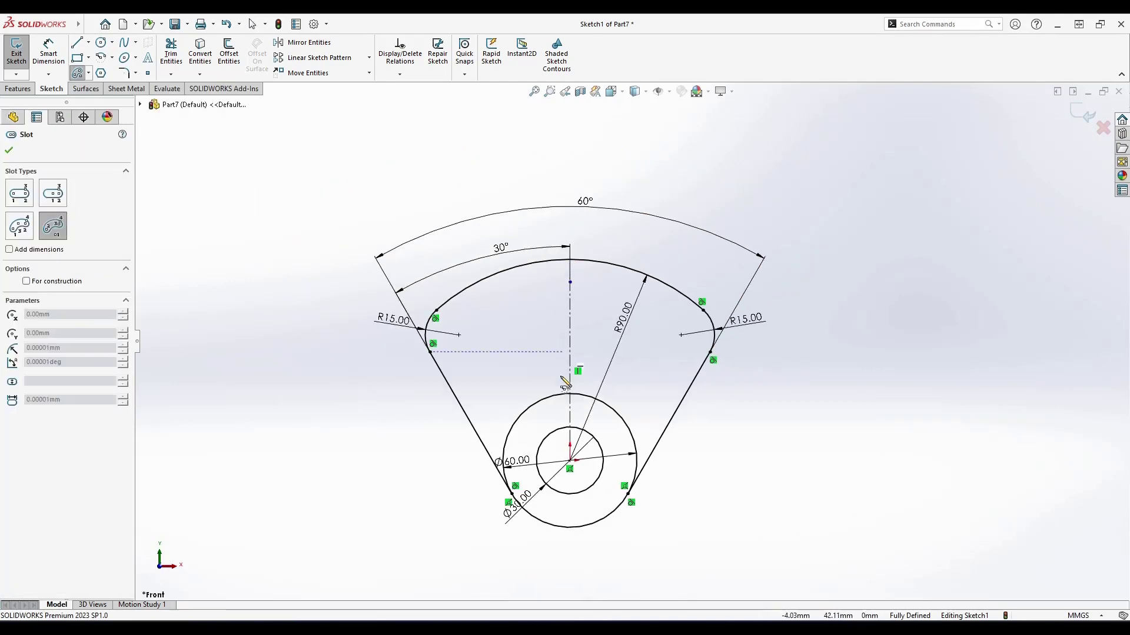
pyautogui.click(570, 462)
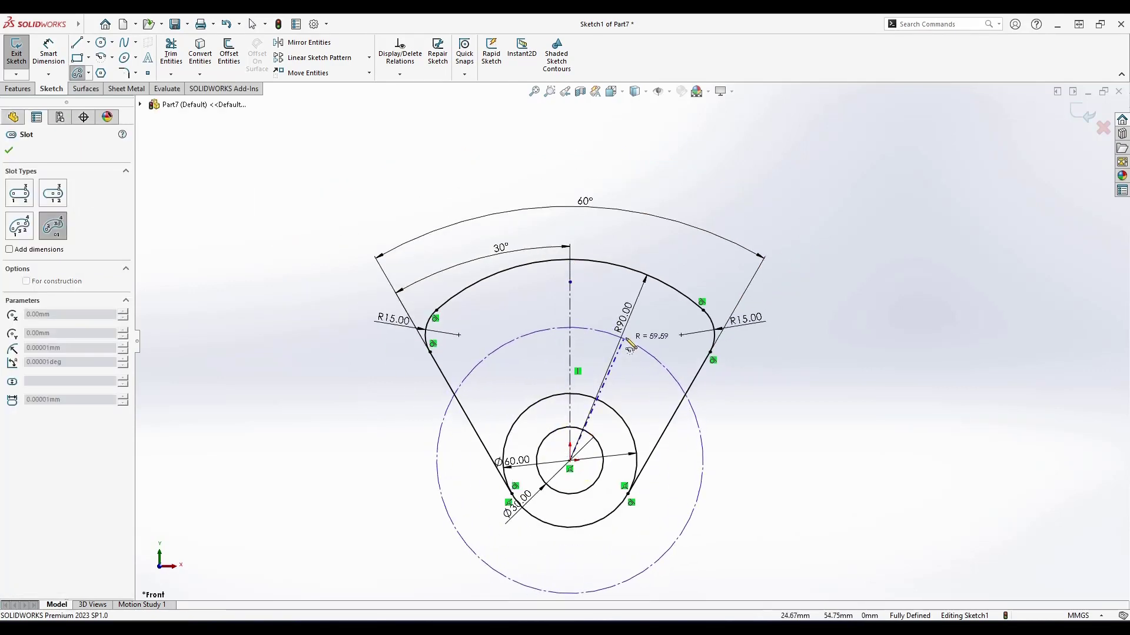
pyautogui.press('Escape')
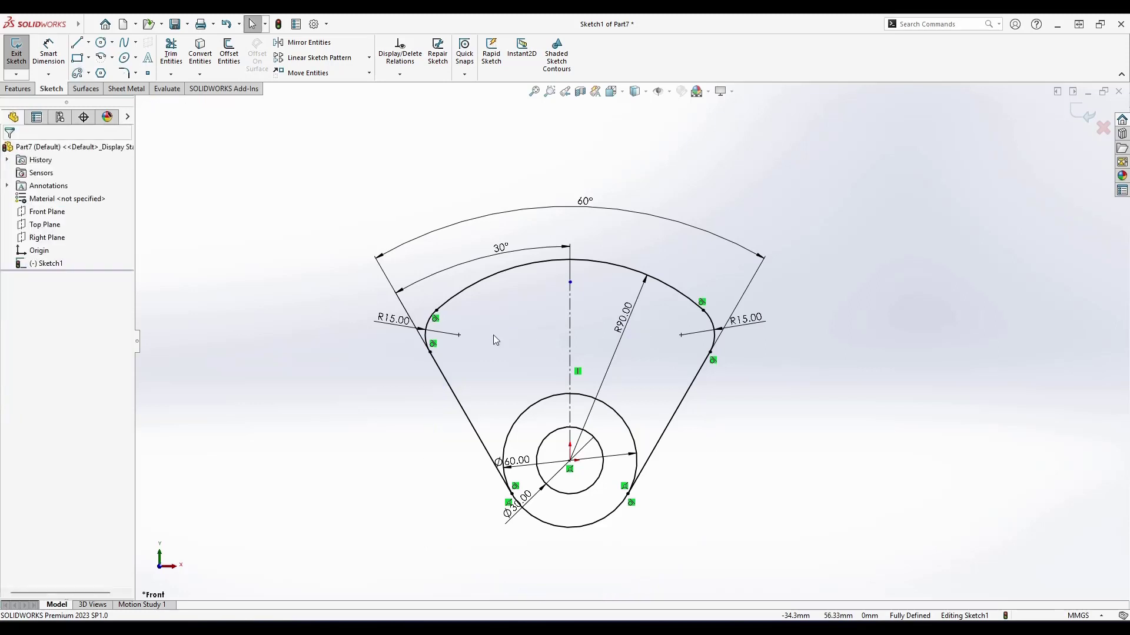
# Step: Draw a centerpoint arc slot around the origin, about 65.5 mm in radius, spanning about 61.5° and about 18.5 mm wide, across the vertical centerline
pyautogui.click(86, 74)
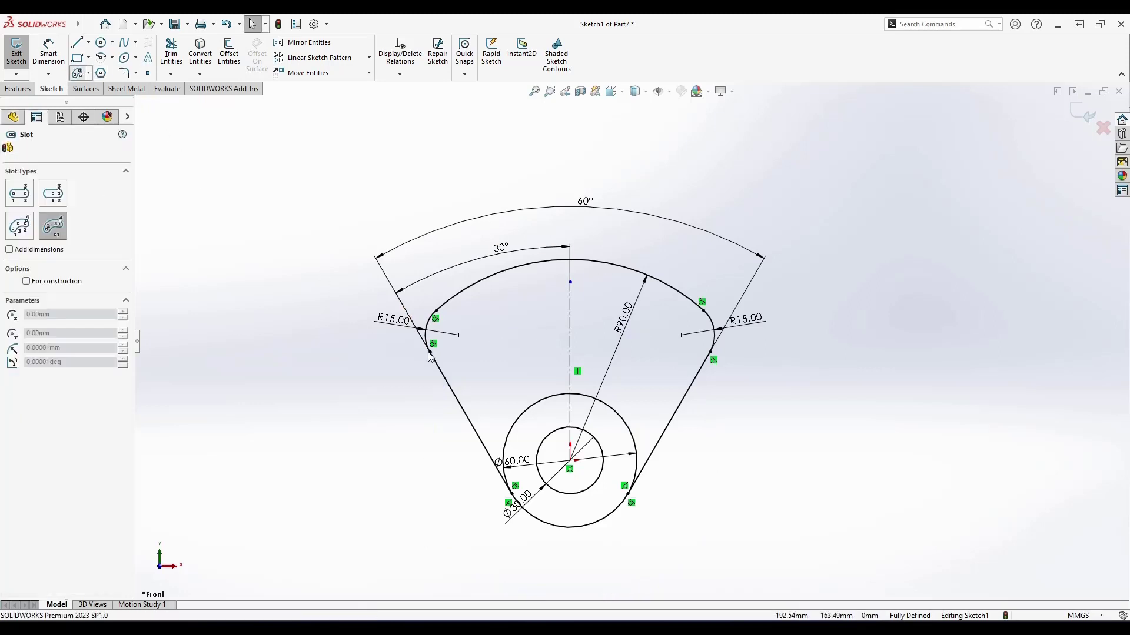
pyautogui.click(570, 462)
pyautogui.click(495, 335)
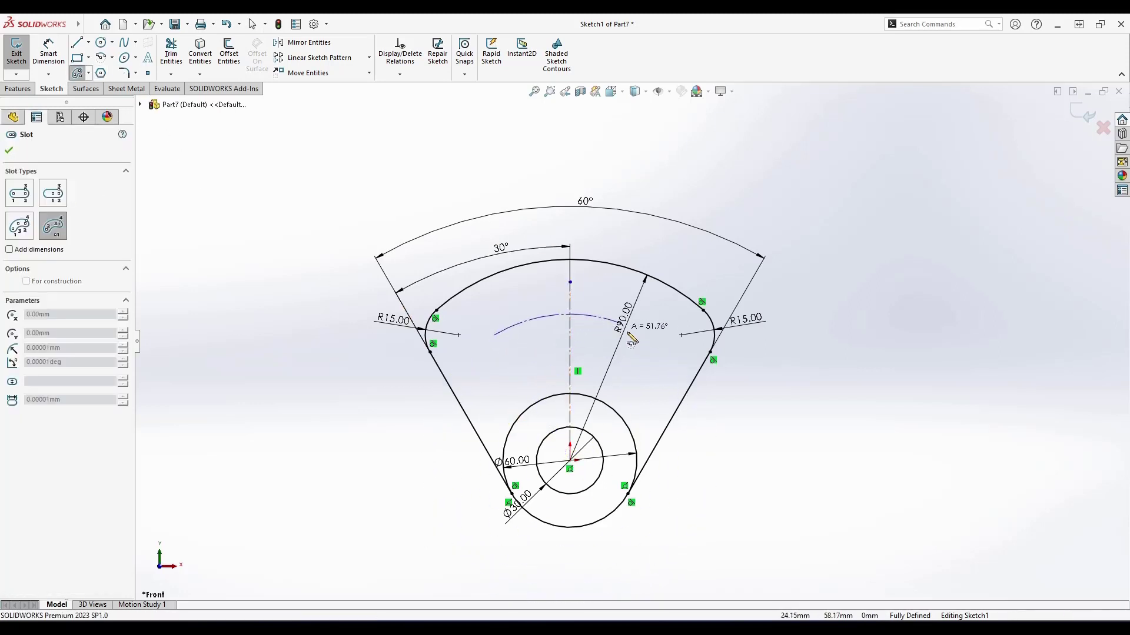
pyautogui.click(642, 348)
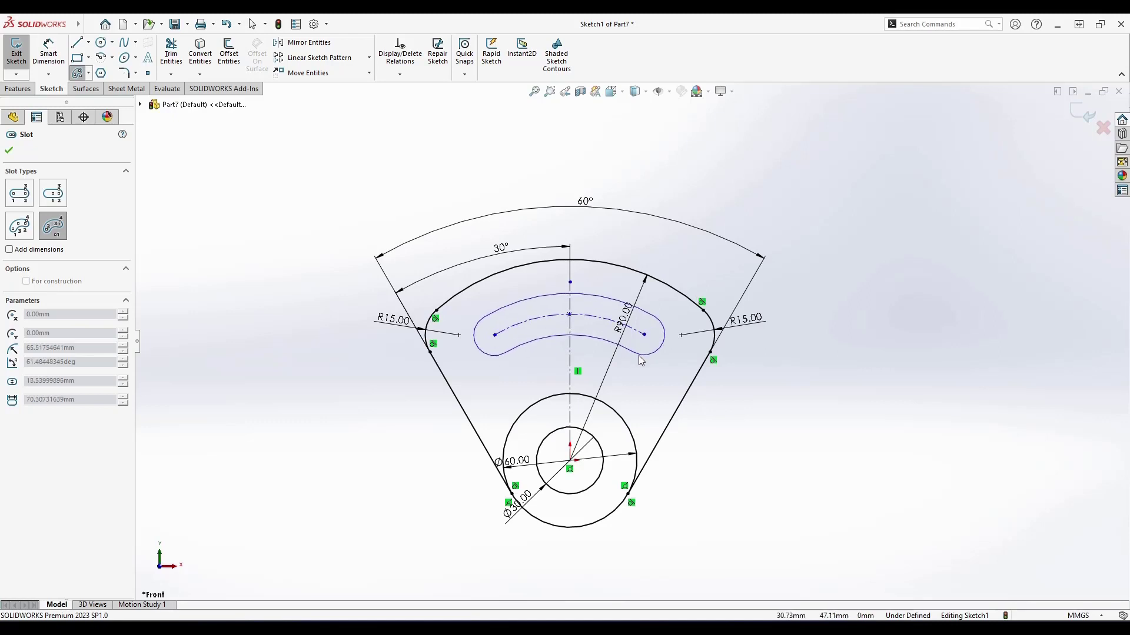
pyautogui.click(641, 361)
pyautogui.press('Escape')
# Step: Draw a line from the origin to the center of the curved slot's right end
pyautogui.scroll(-1, 637, 353)
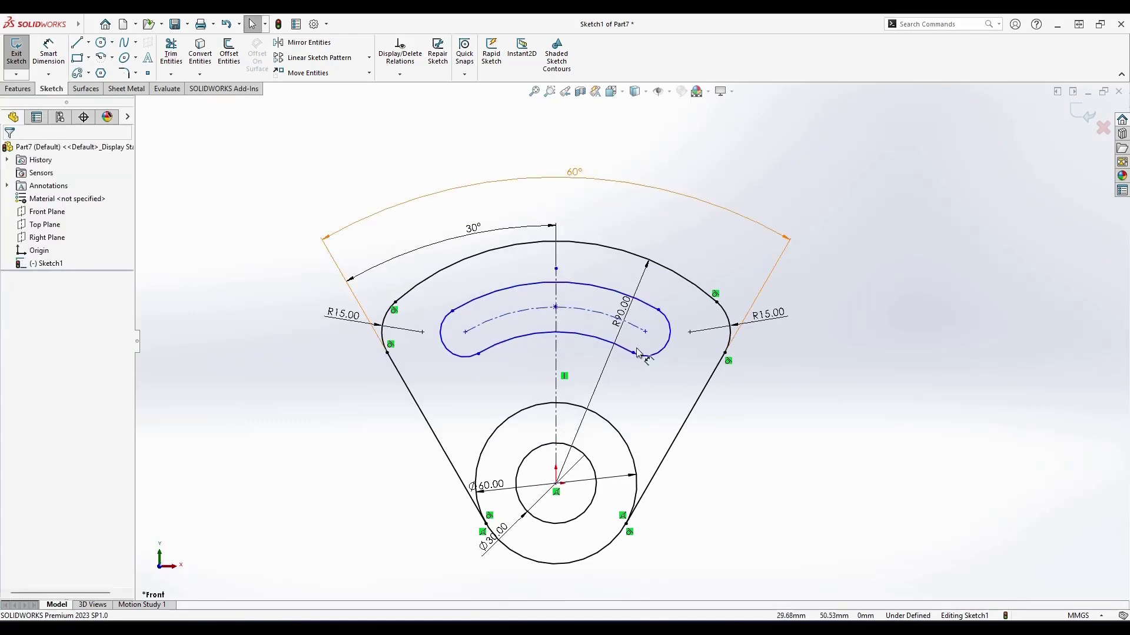
pyautogui.click(76, 41)
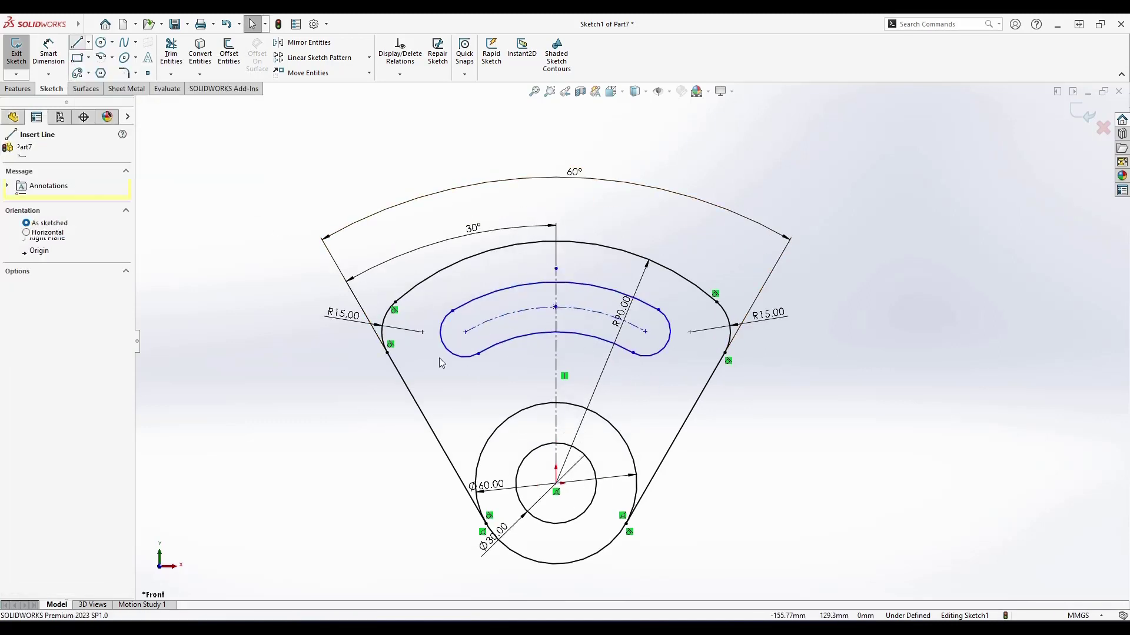
pyautogui.click(556, 484)
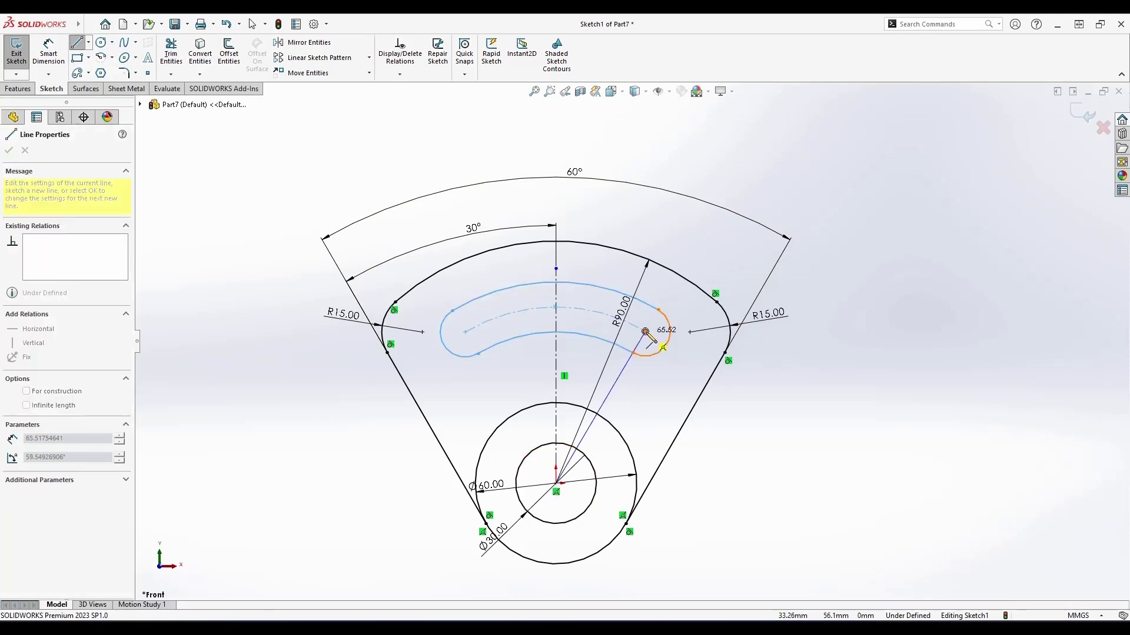
pyautogui.click(645, 332)
pyautogui.press('Escape')
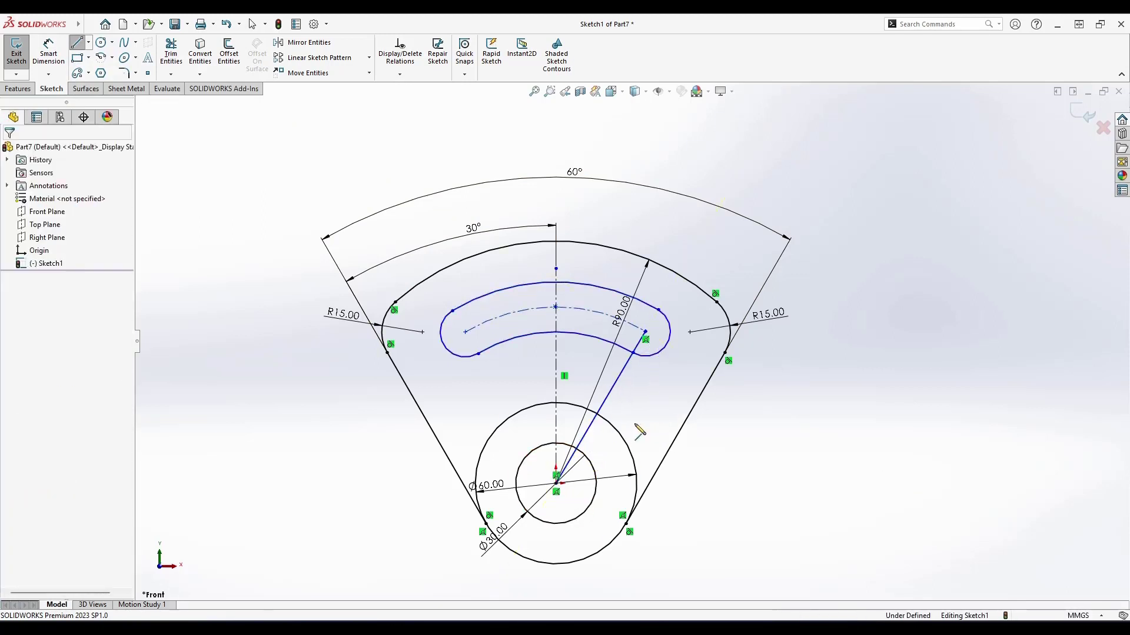
# Step: Draw a line from the origin to the center of the curved slot's left end
pyautogui.press('Escape')
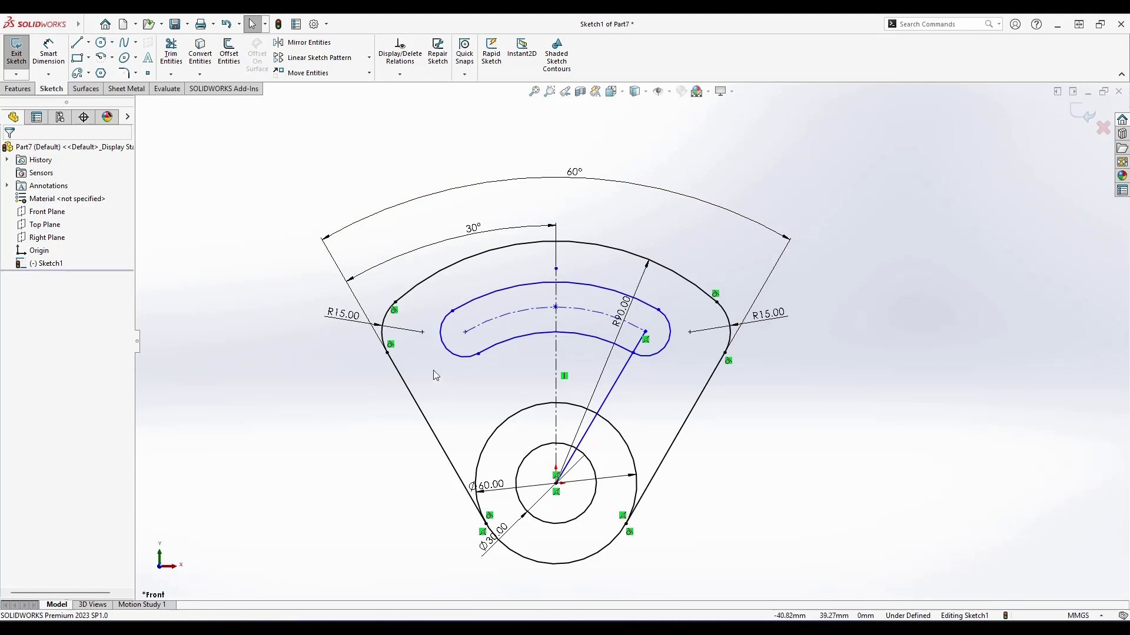
pyautogui.click(77, 42)
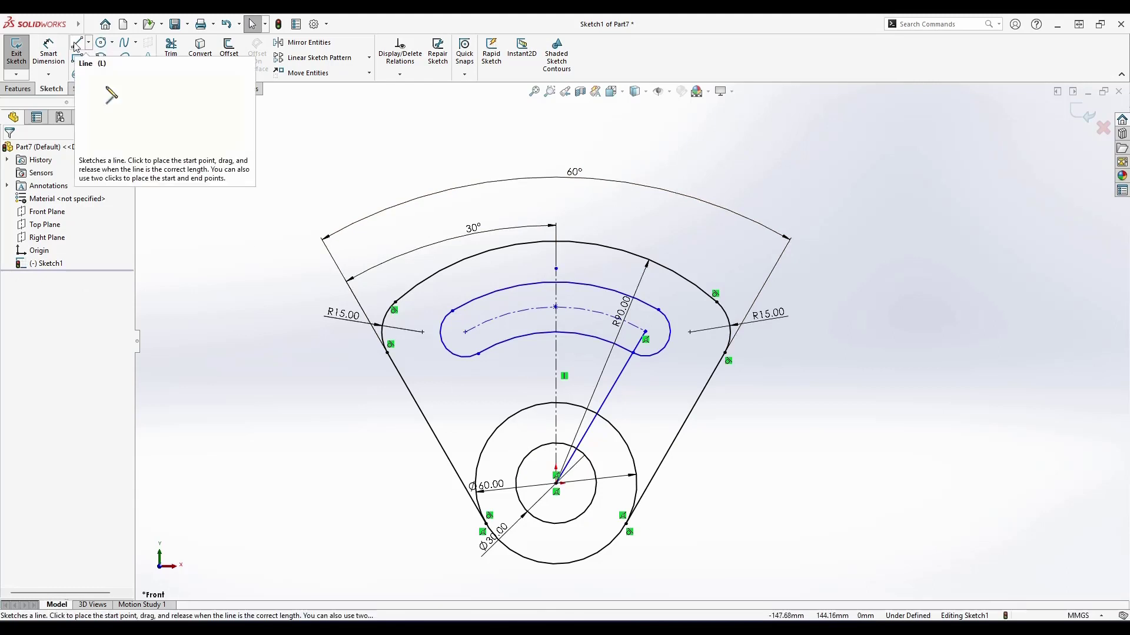
pyautogui.click(556, 483)
pyautogui.click(465, 333)
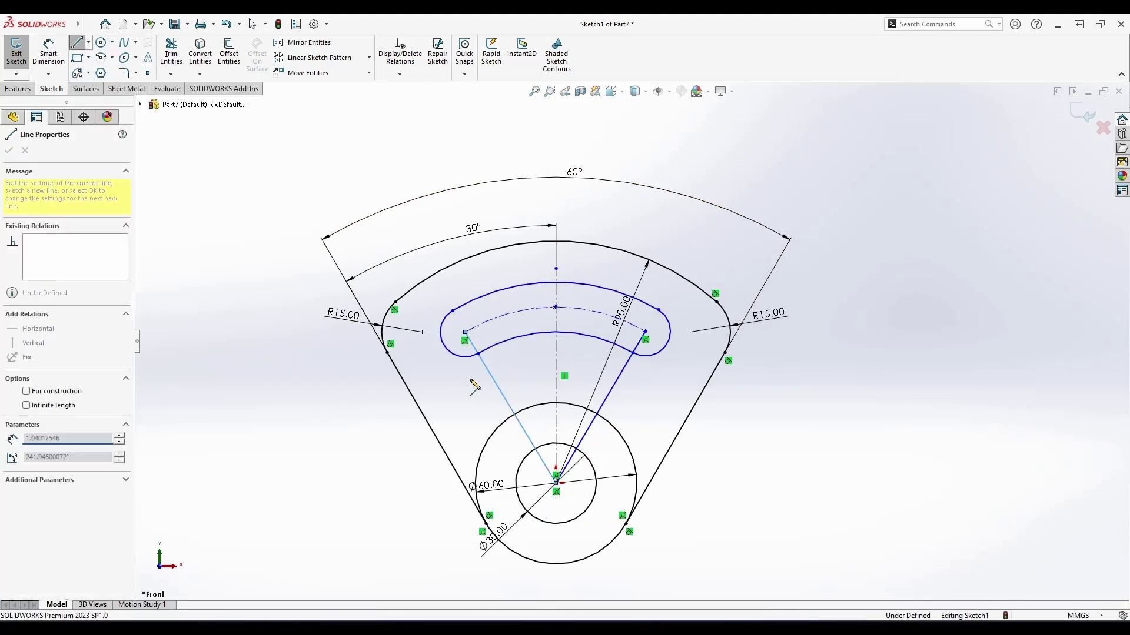
pyautogui.press('Escape')
pyautogui.press('Escape')
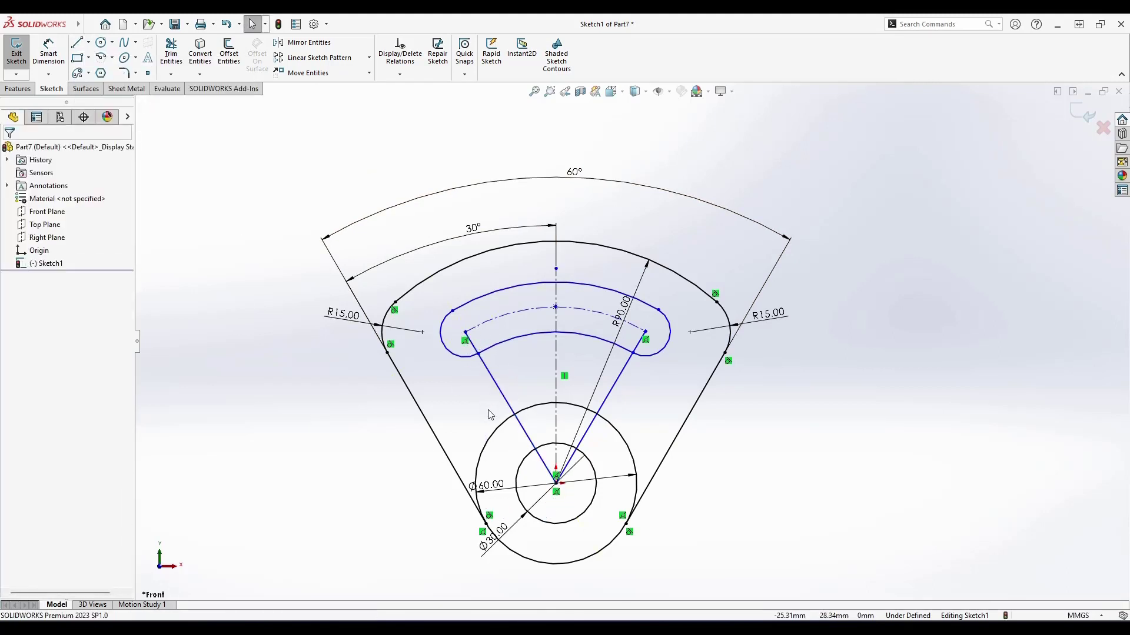
# Step: Convert both lines from the origin to the slot's end centers into construction geometry
pyautogui.rightClick(622, 380)
pyautogui.click(648, 364)
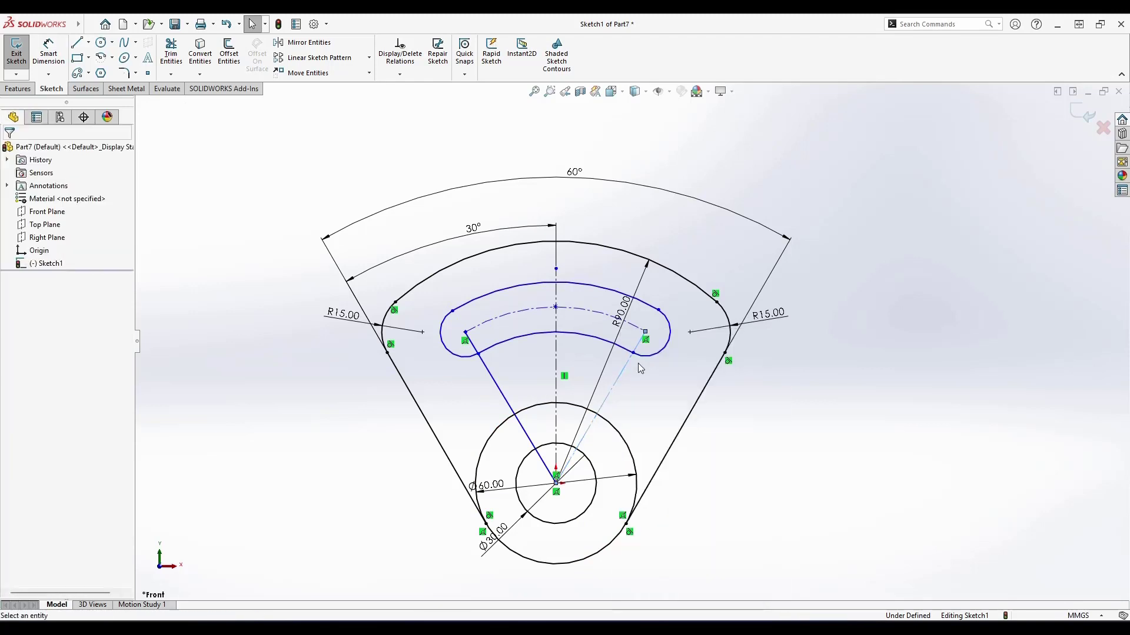
pyautogui.rightClick(492, 376)
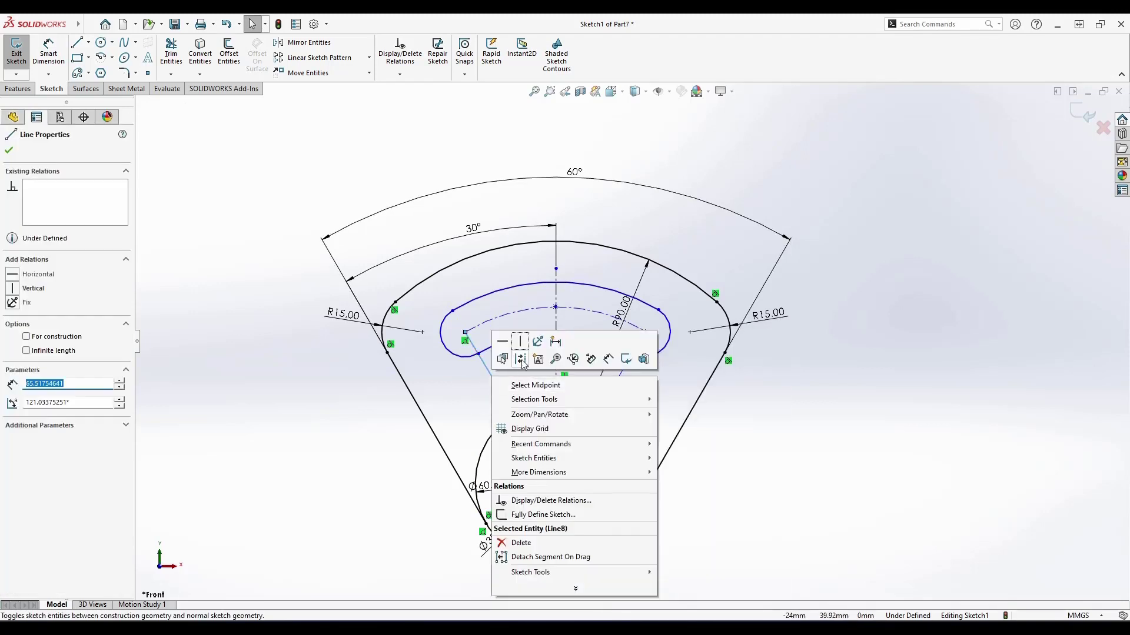
pyautogui.click(520, 360)
# Step: Following the reference drawing, dimension the radius of the slot's centerline arc as 57.35 mm
pyautogui.scroll(1, 538, 365)
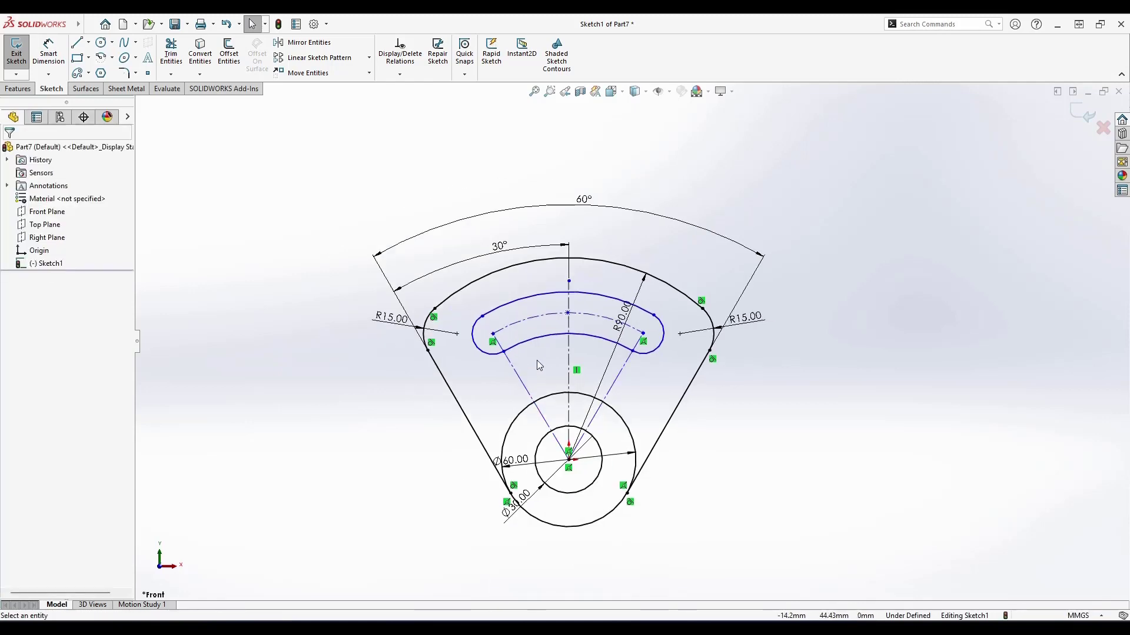
pyautogui.scroll(-1, 538, 365)
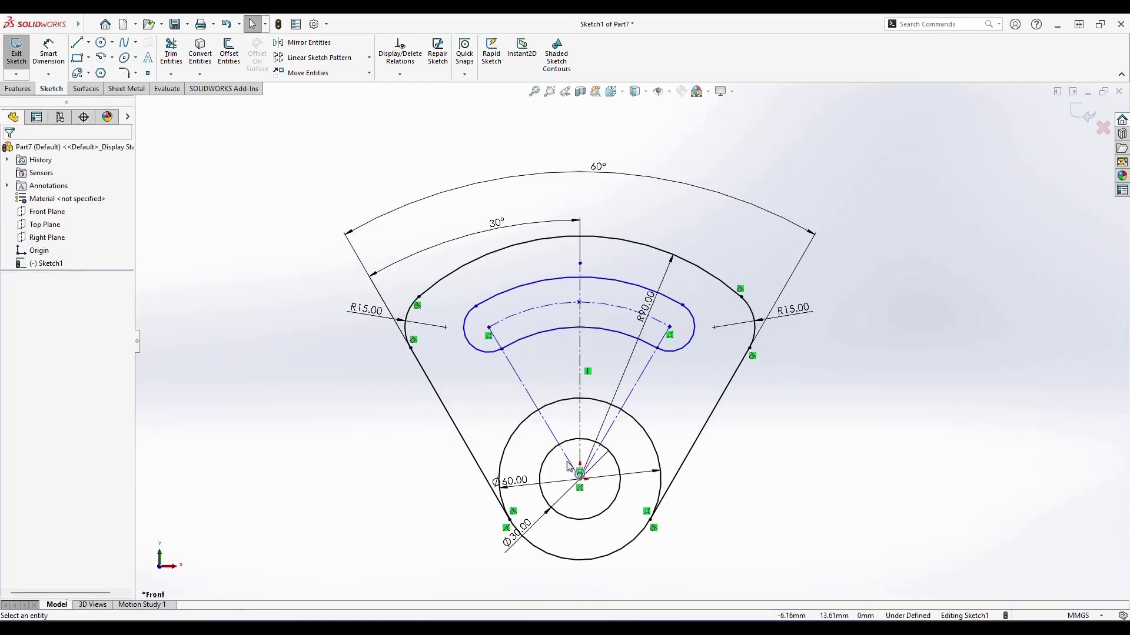
pyautogui.click(609, 567)
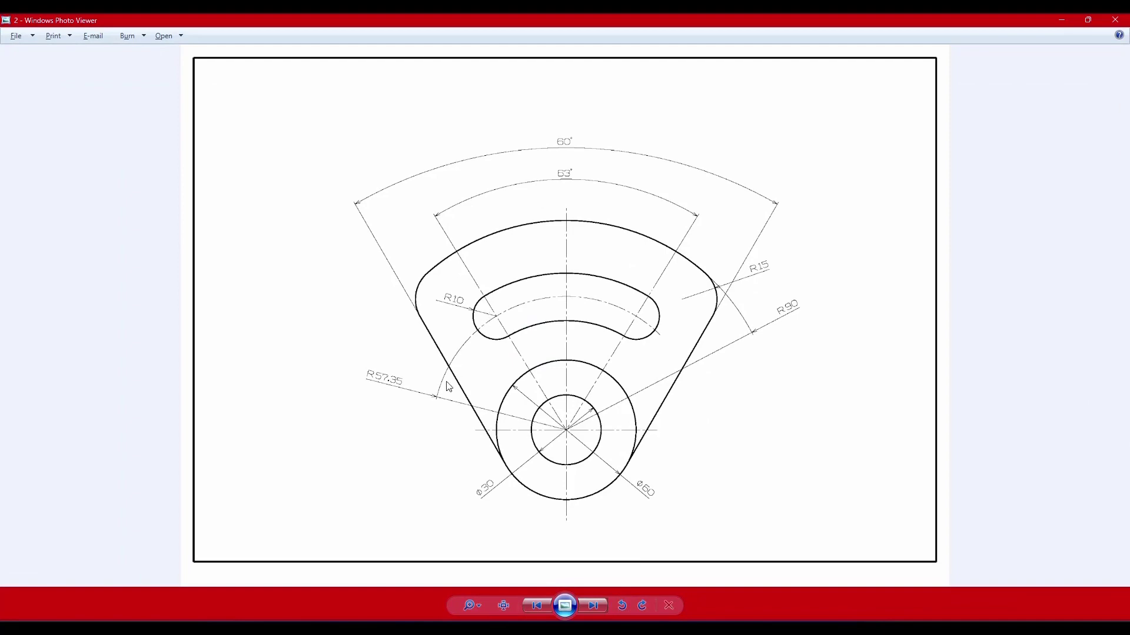
pyautogui.click(1065, 19)
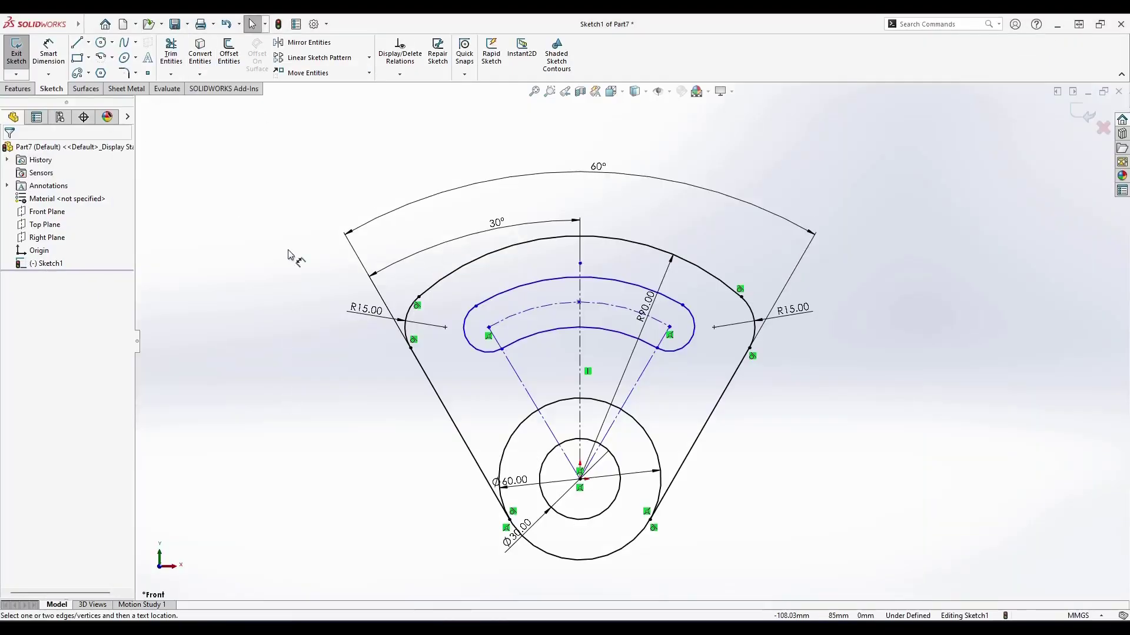
pyautogui.click(536, 307)
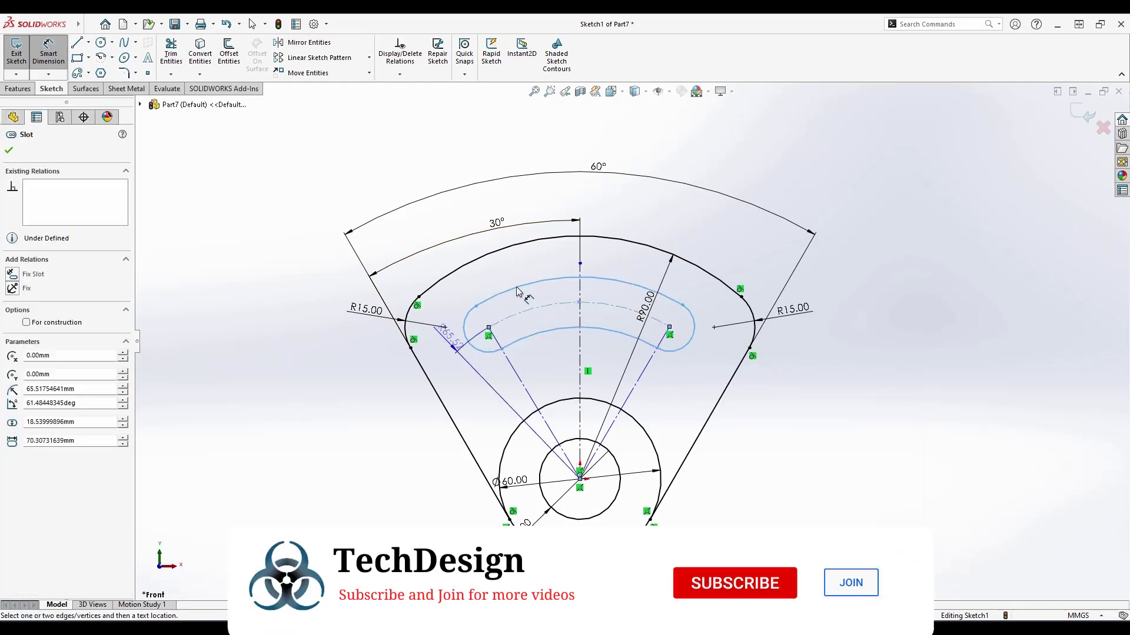
pyautogui.click(526, 269)
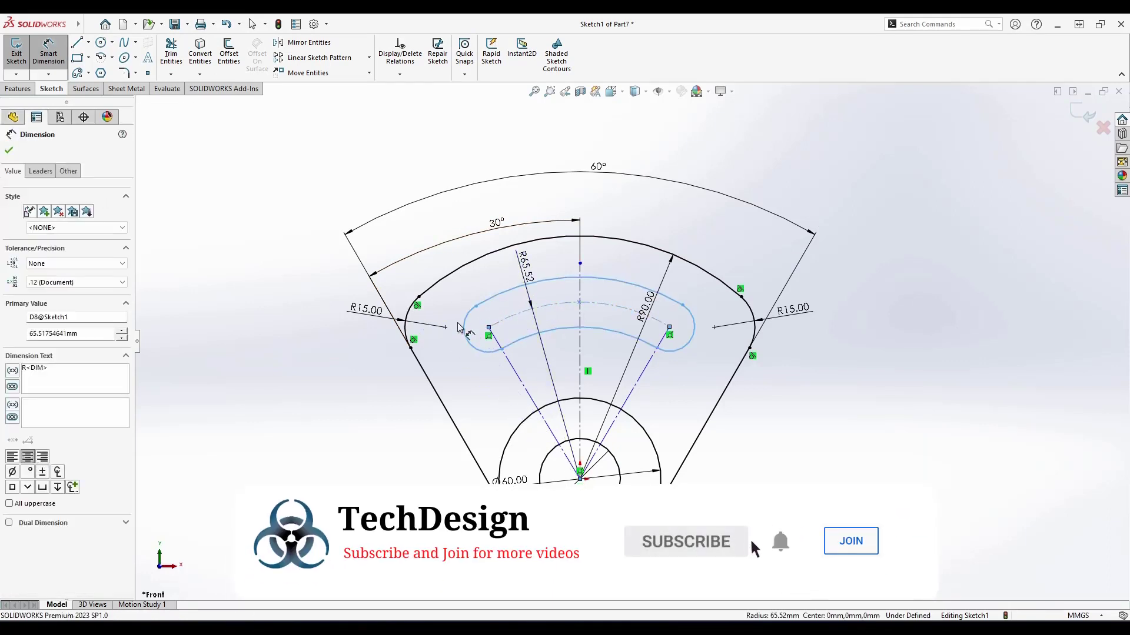
pyautogui.write('57.')
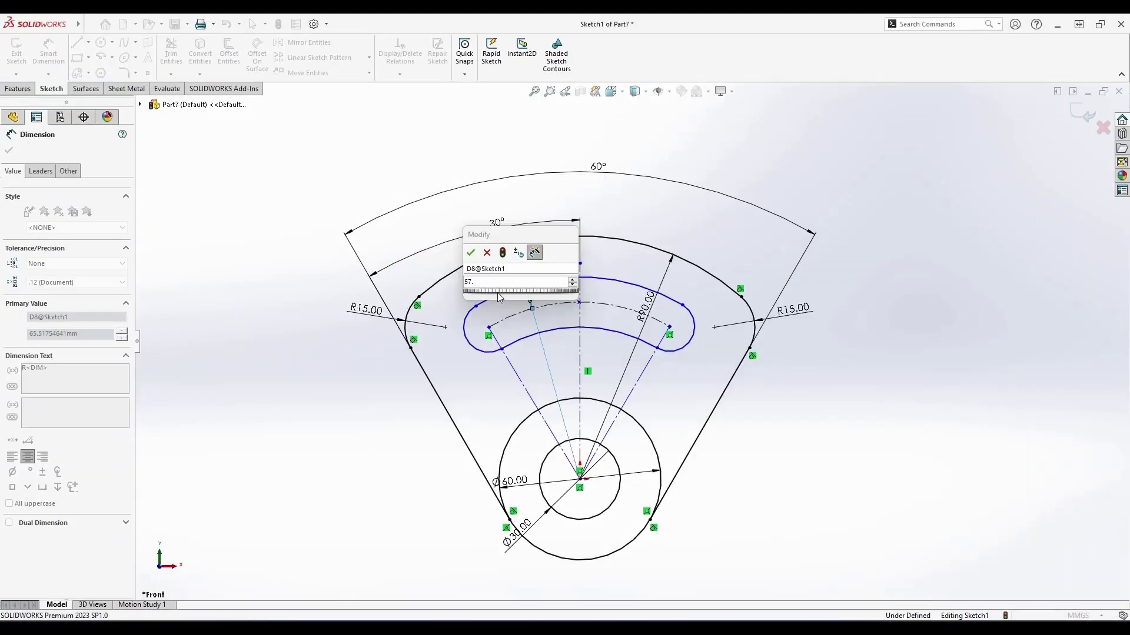
pyautogui.click(496, 281)
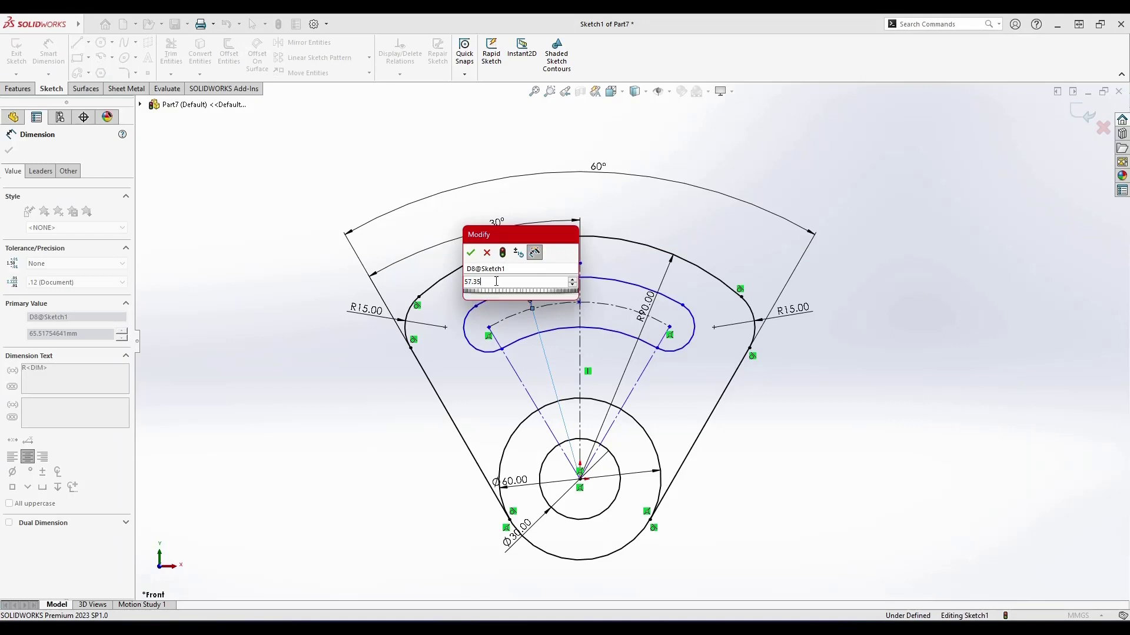
pyautogui.press('Escape')
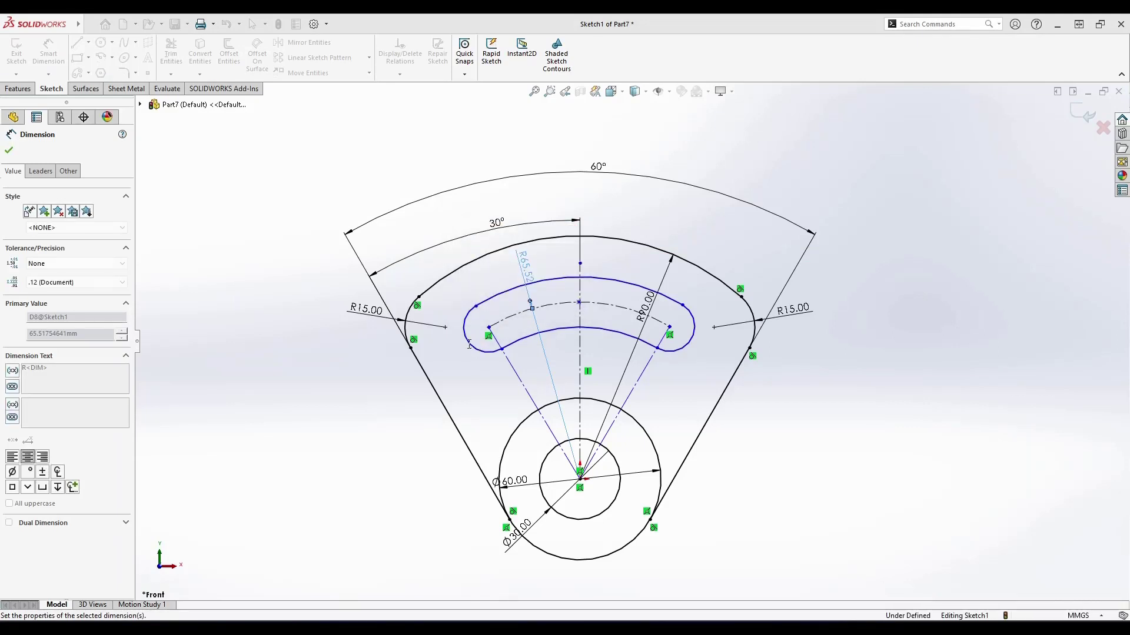
# Step: Dimension the rounded left end of the curved slot with a 10 mm radius
pyautogui.moveTo(469, 344); pyautogui.dragTo(484, 368)
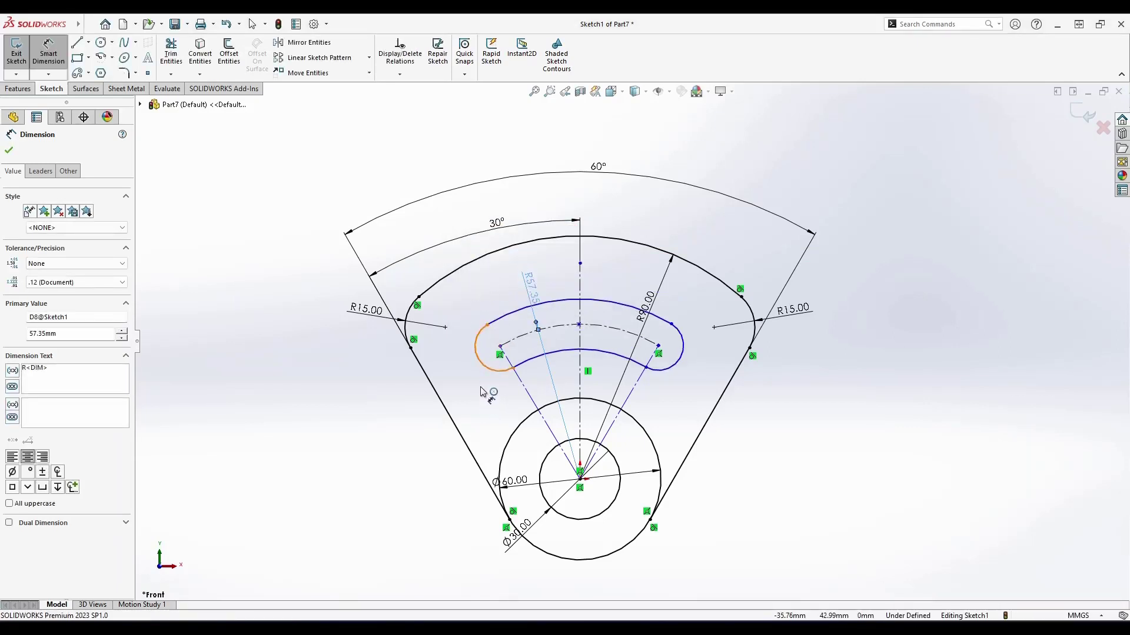
pyautogui.click(486, 391)
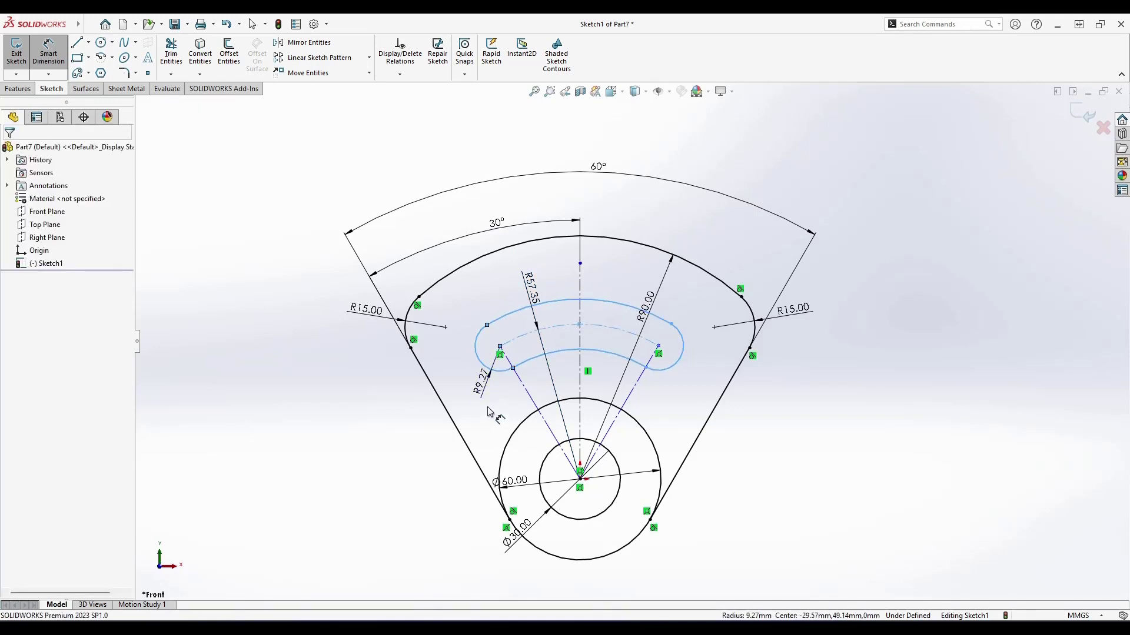
pyautogui.click(487, 412)
pyautogui.write('10')
pyautogui.press('Return')
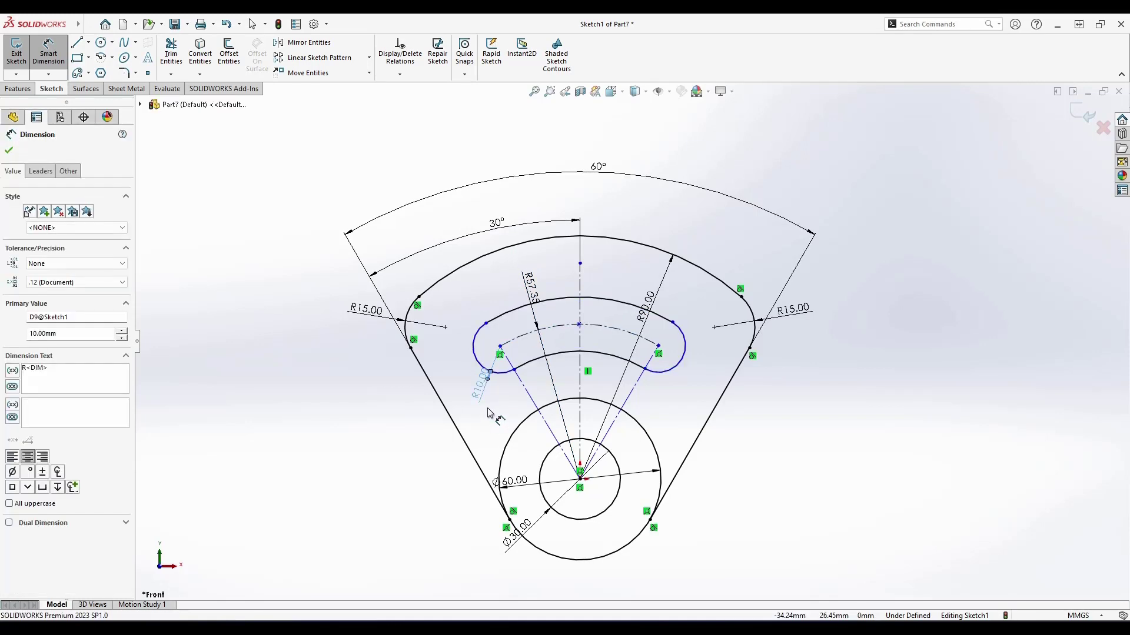
pyautogui.press('Escape')
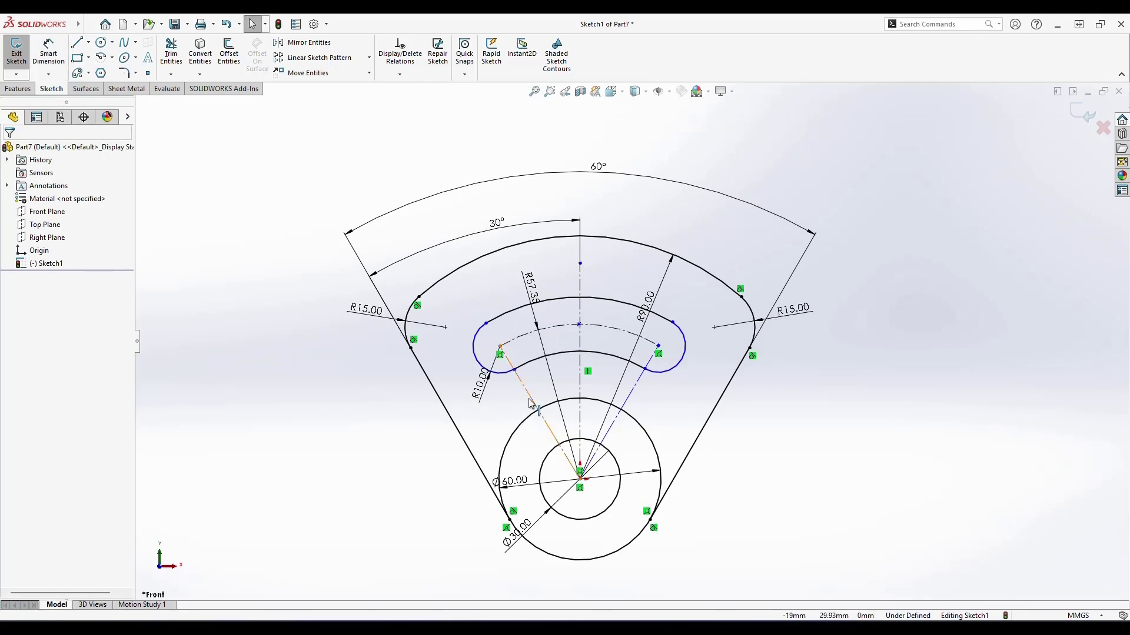
# Step: Following the reference drawing, dimension the angle between the slot's two construction lines as 63°
pyautogui.scroll(-1, 522, 413)
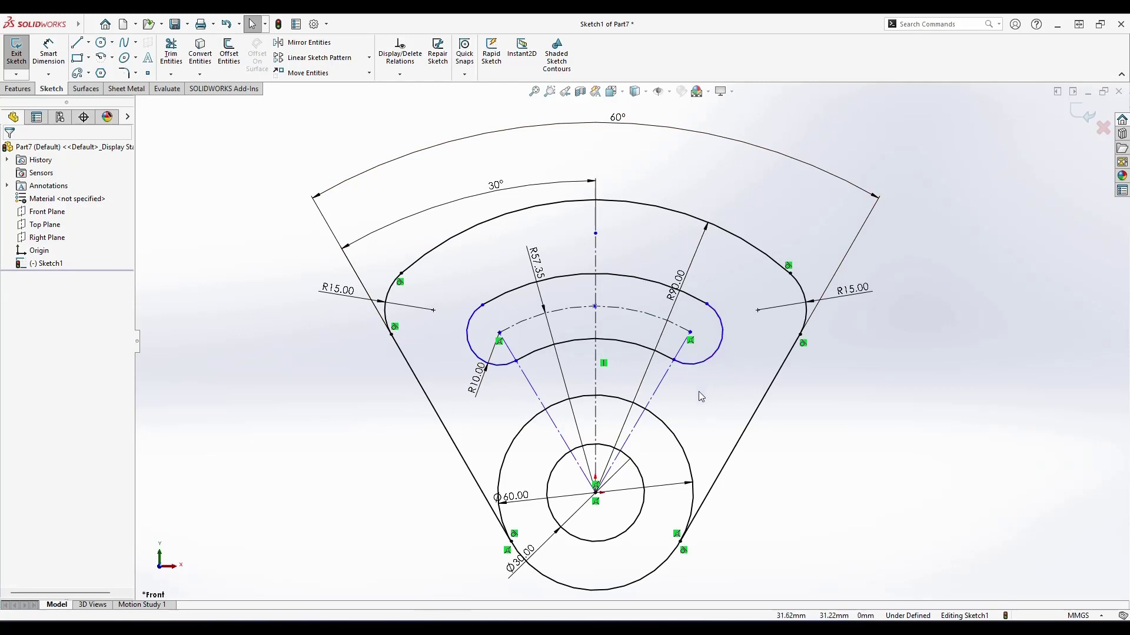
pyautogui.click(606, 565)
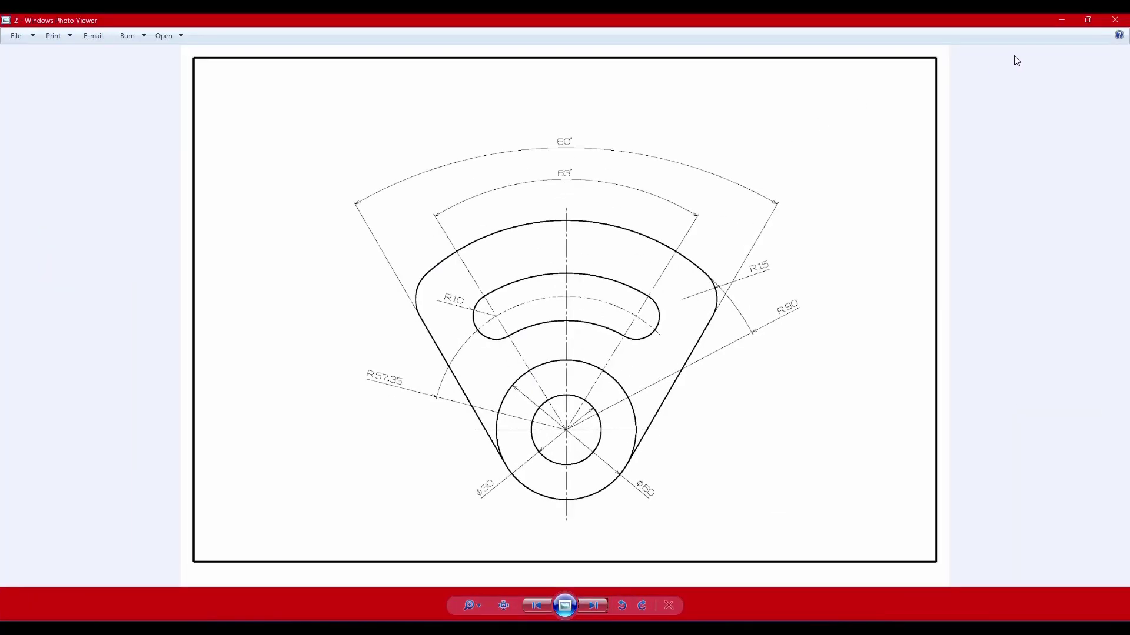
pyautogui.click(1061, 20)
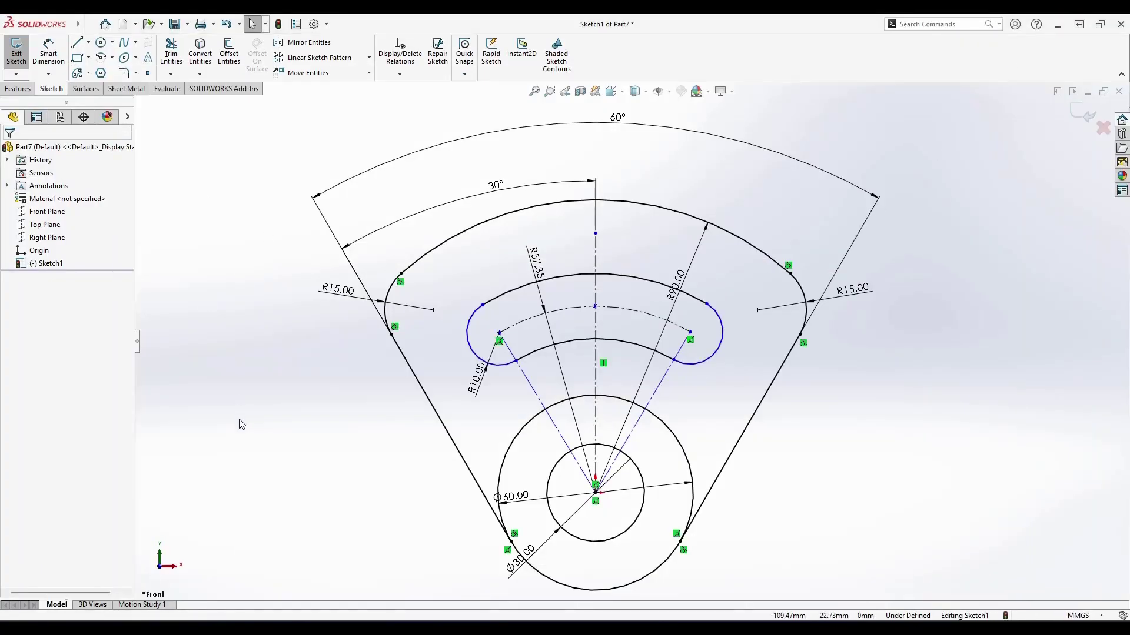
pyautogui.moveTo(238, 419); pyautogui.dragTo(239, 382, button='right')
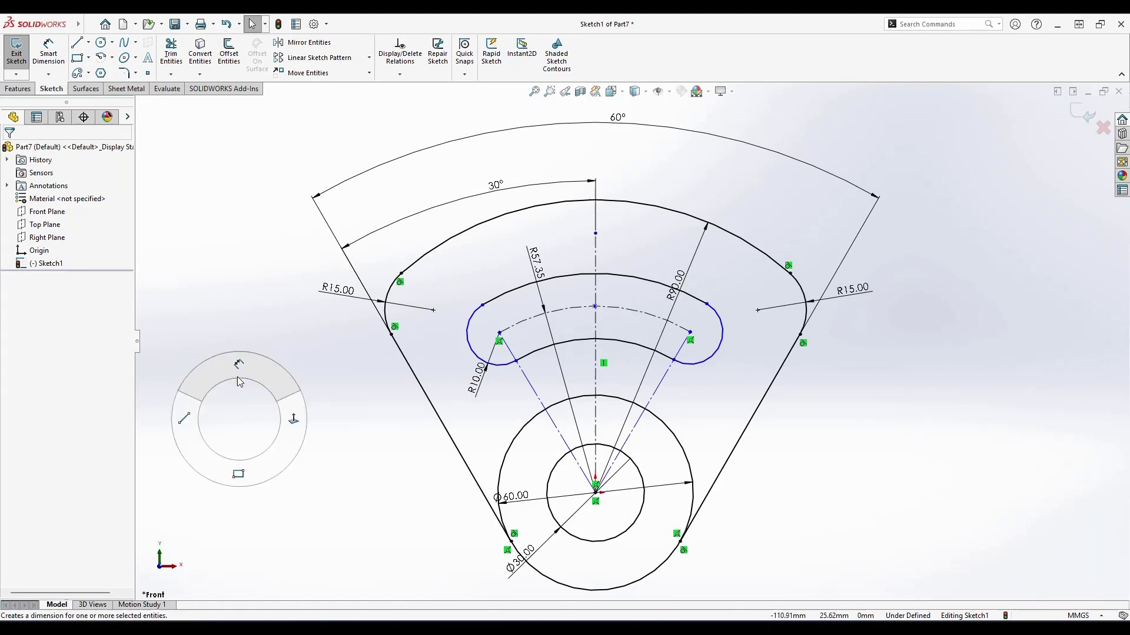
pyautogui.click(527, 378)
pyautogui.click(670, 373)
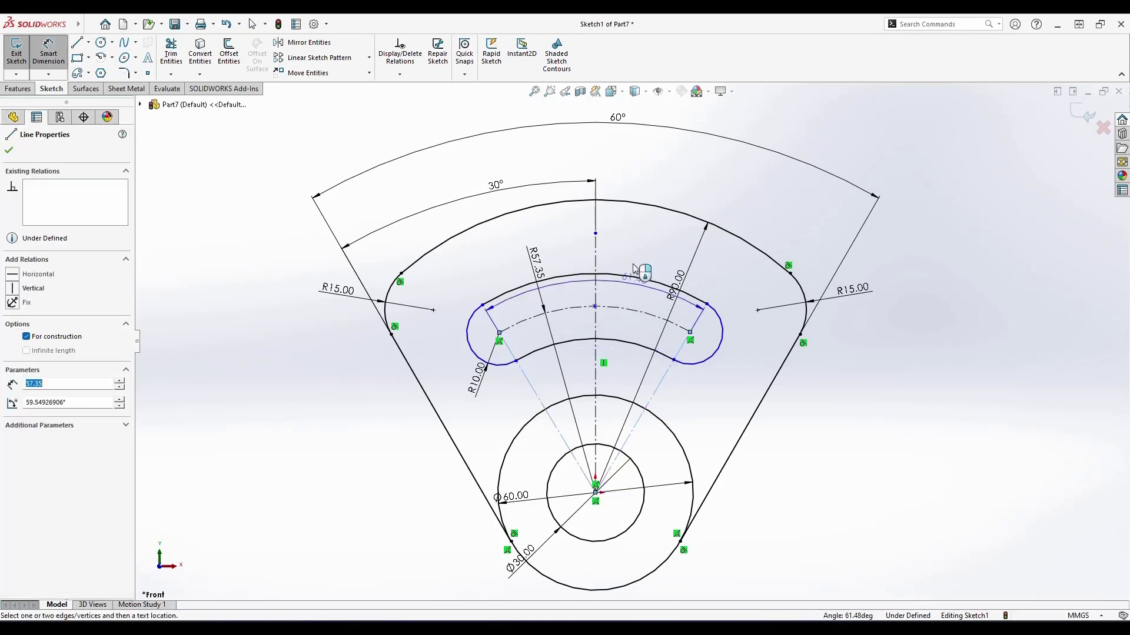
pyautogui.click(634, 294)
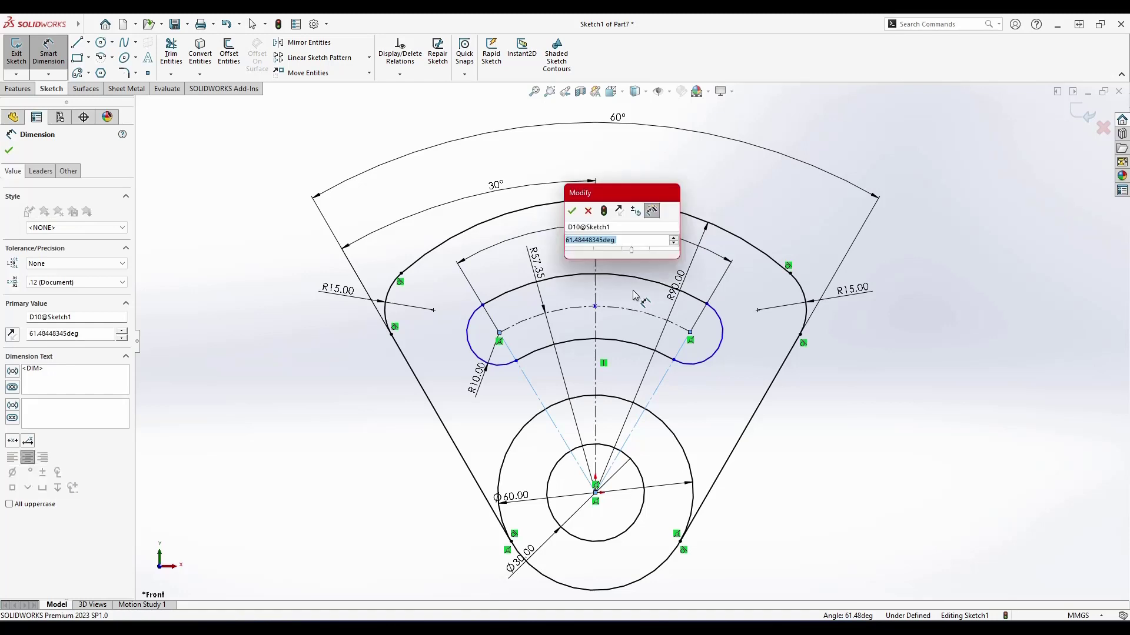
pyautogui.write('63')
pyautogui.press('Escape')
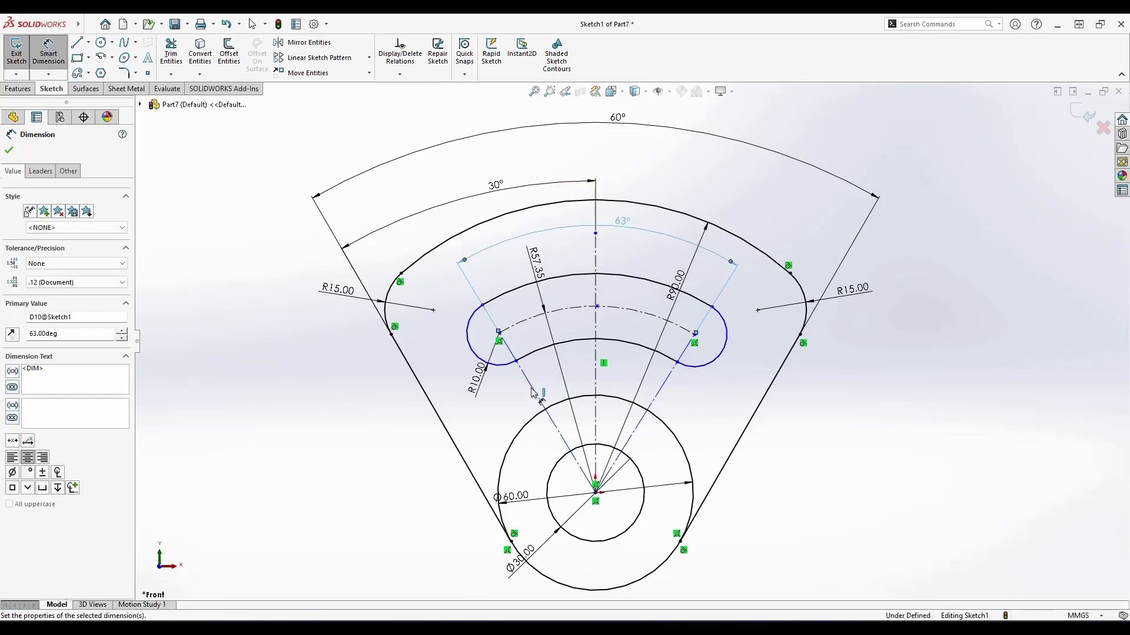
# Step: Dimension the angle between the left construction line and the vertical centerline as 31.5°, half of 63°, and check the sketch against the reference drawing
pyautogui.click(596, 386)
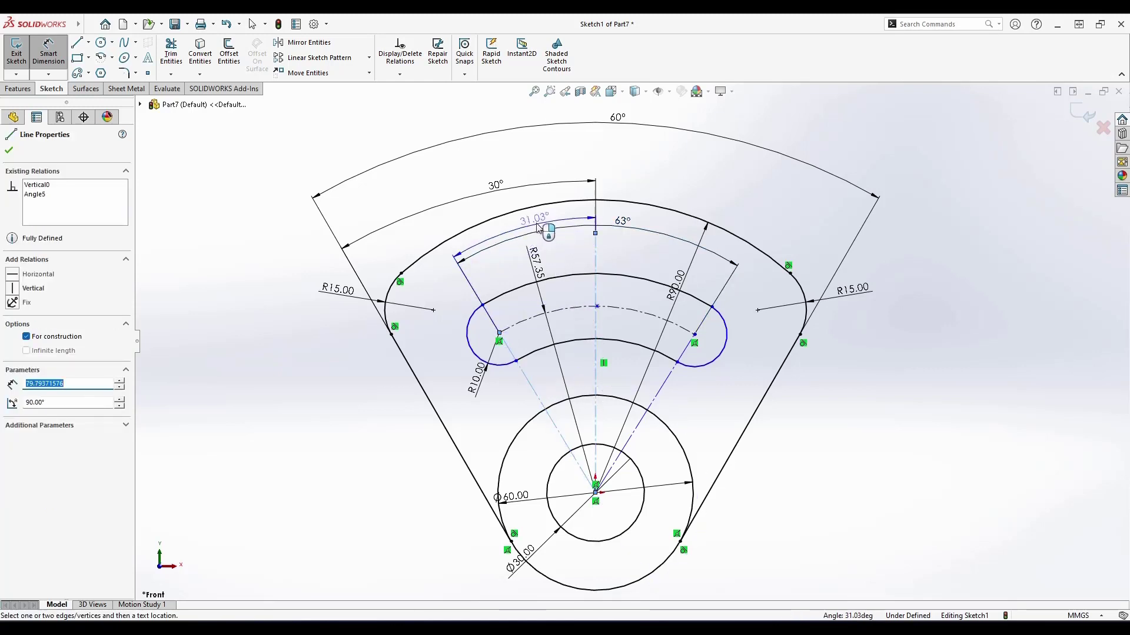
pyautogui.click(541, 248)
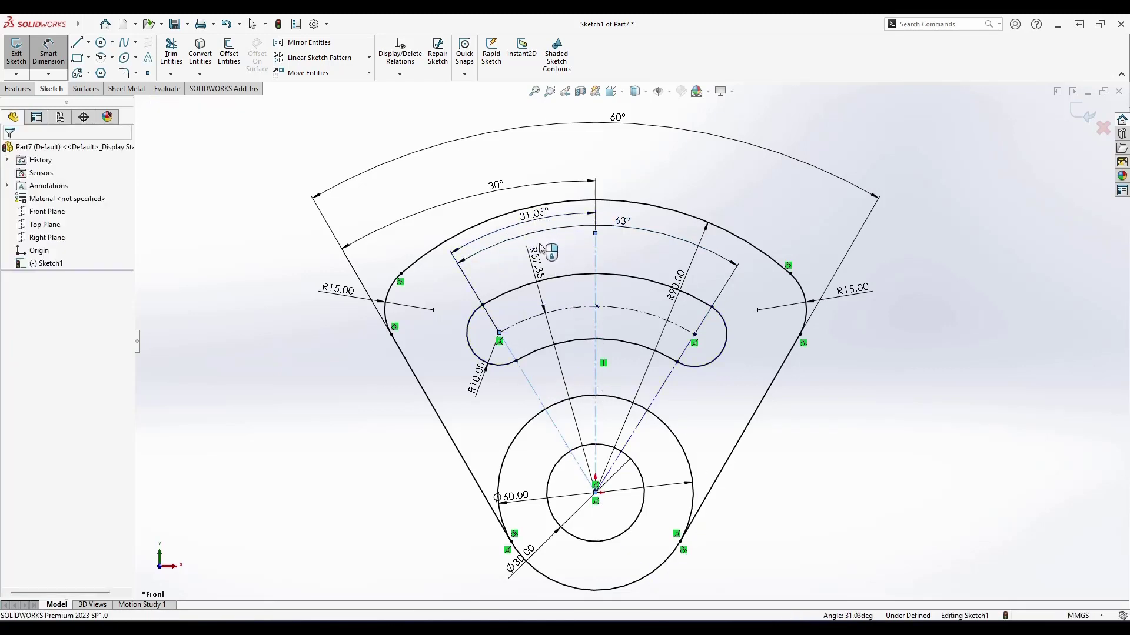
pyautogui.write('63/')
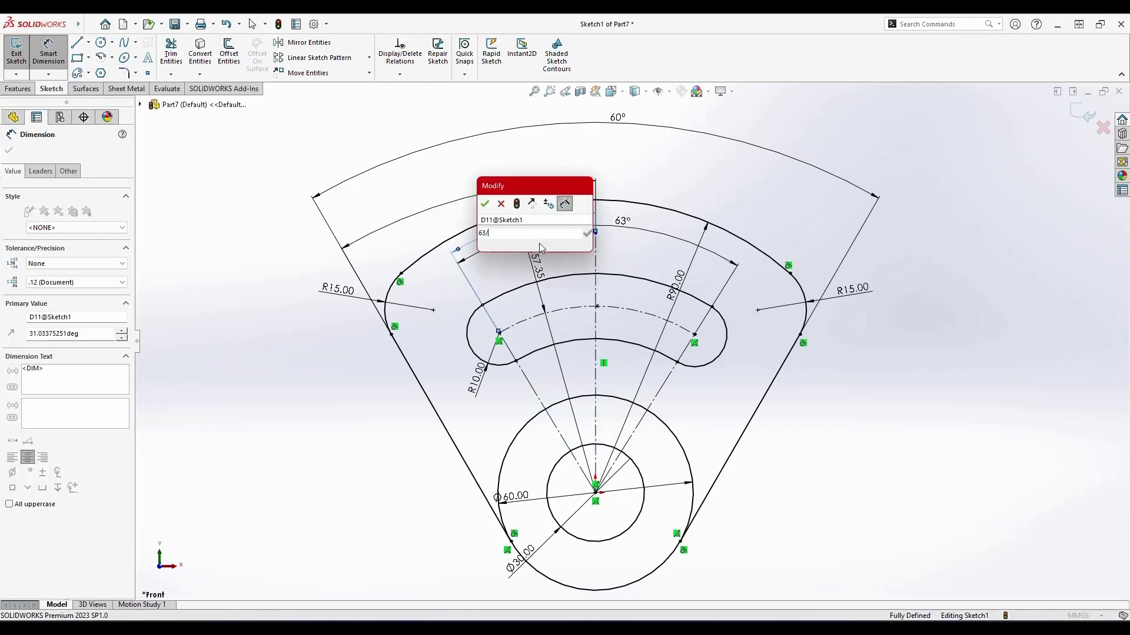
pyautogui.write('0')
pyautogui.press('Return')
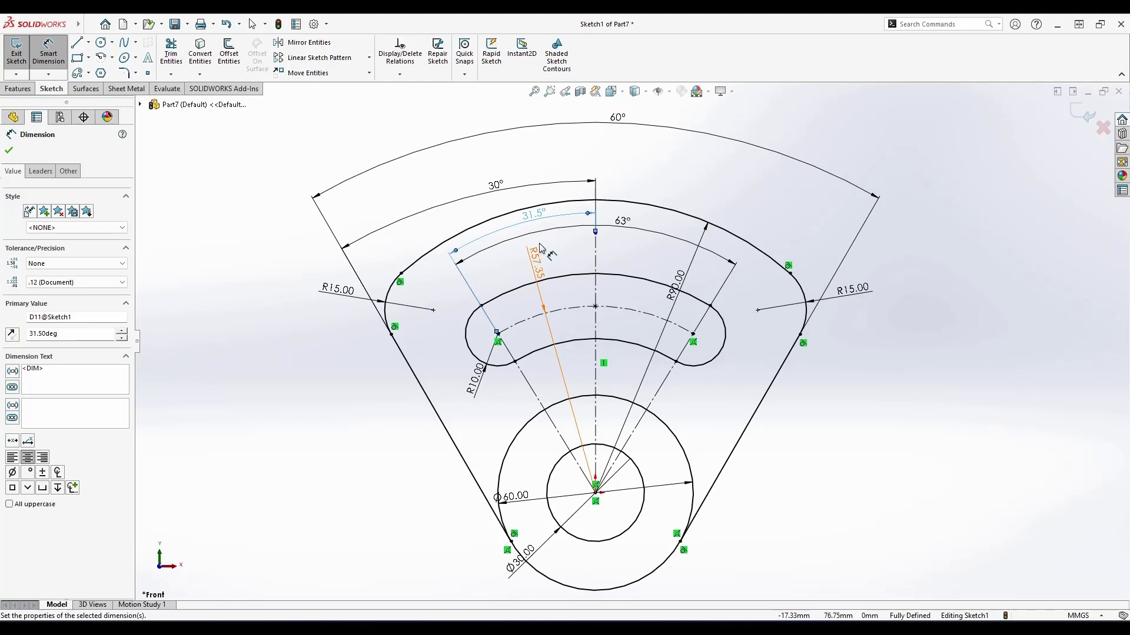
pyautogui.press('Escape')
pyautogui.scroll(3, 594, 377)
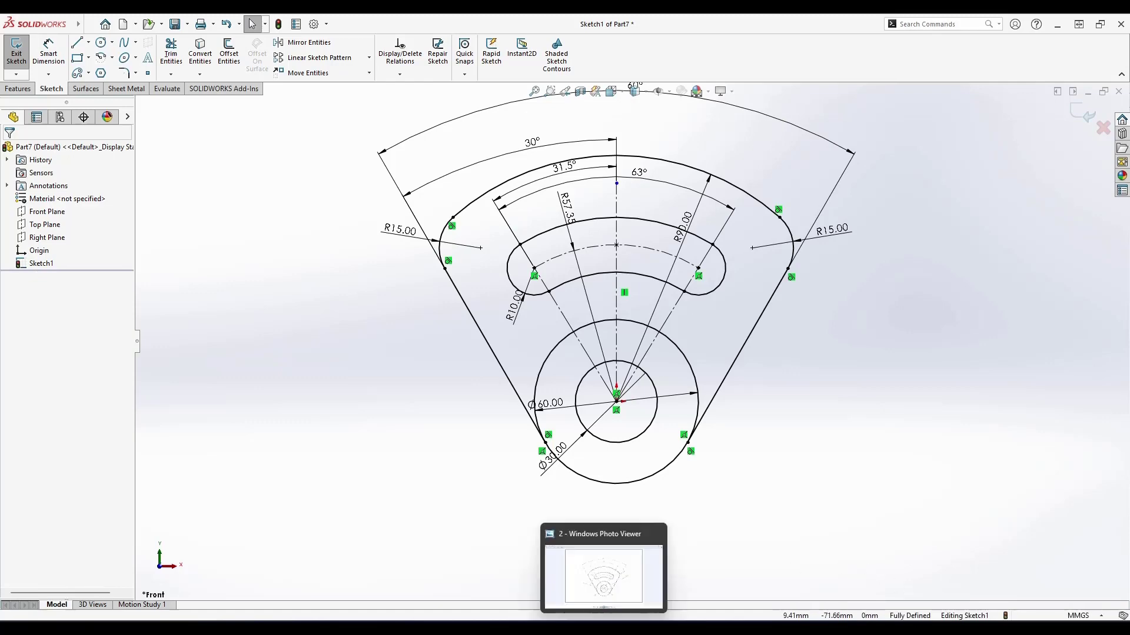
pyautogui.click(600, 586)
pyautogui.click(1062, 19)
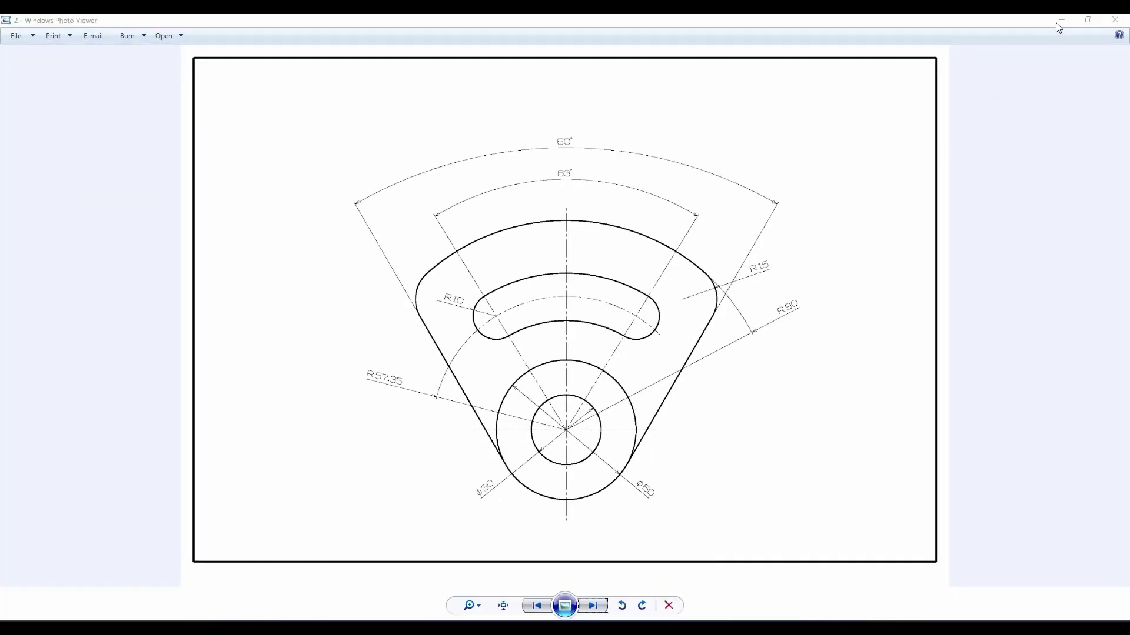